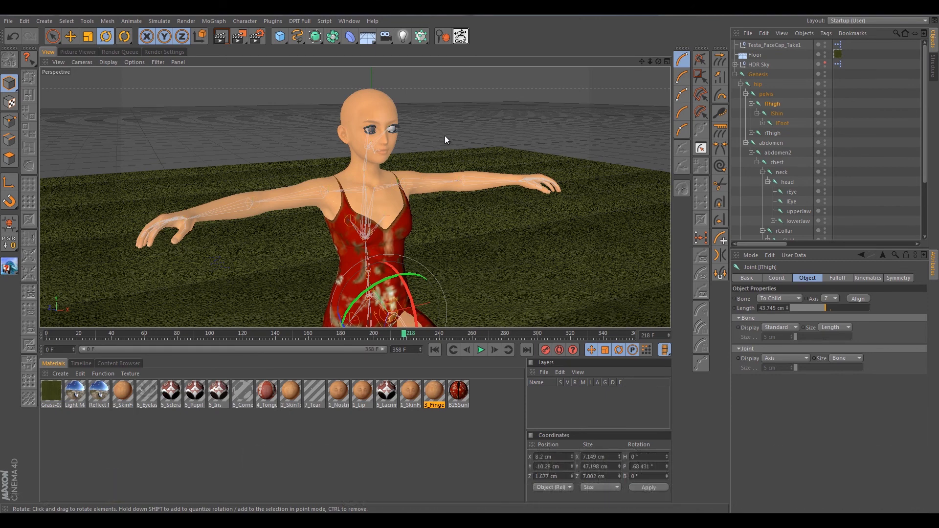
Examine the Genesis joint hierarchy along with its mesh, dress and pose objects.
{"action": "mouse_move", "coordinate": [425, 143]}
{"action": "left_mouse_down", "text": "alt"}
{"action": "mouse_move", "coordinate": [351, 137]}
{"action": "mouse_move", "coordinate": [439, 148]}
{"action": "mouse_move", "coordinate": [436, 135]}
{"action": "mouse_move", "coordinate": [413, 153]}
{"action": "left_mouse_up", "text": "alt"}
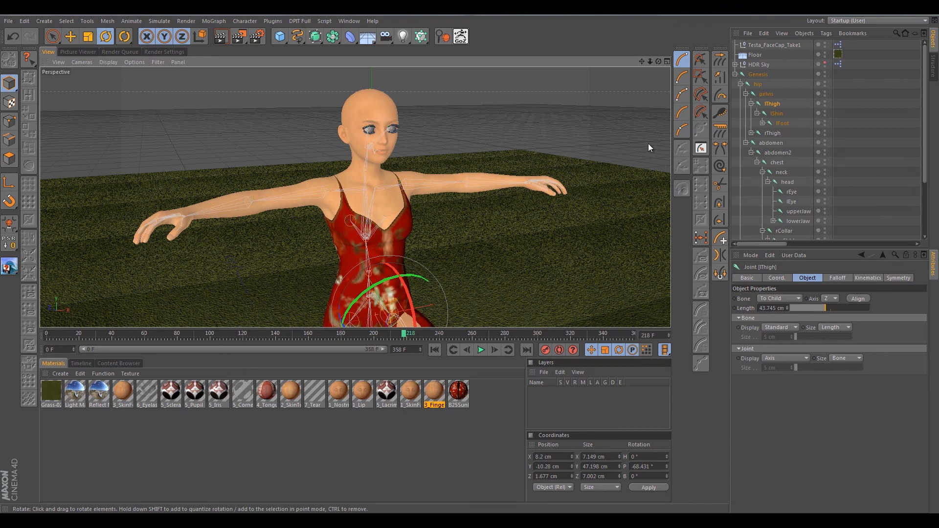
{"action": "left_click", "coordinate": [734, 74]}
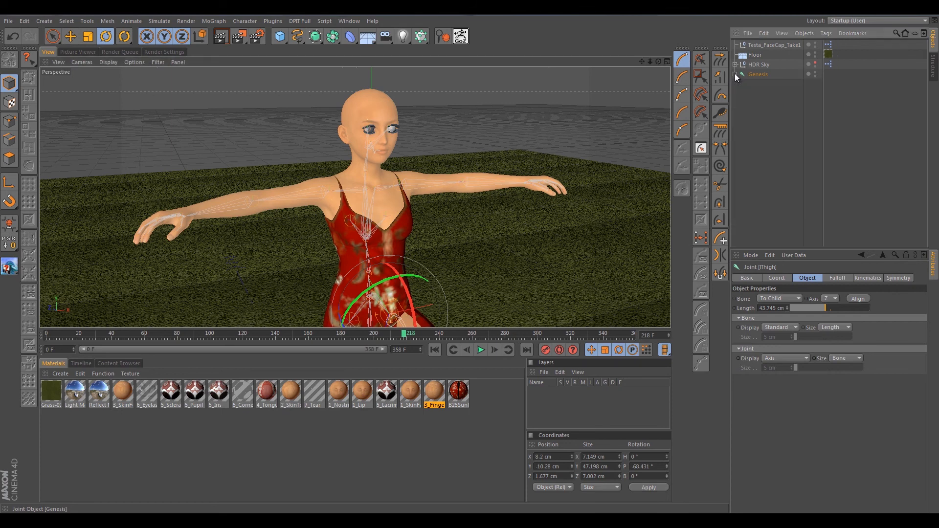
{"action": "left_click", "coordinate": [735, 74]}
{"action": "scroll", "coordinate": [778, 110], "scroll_direction": "down", "scroll_amount": 3}
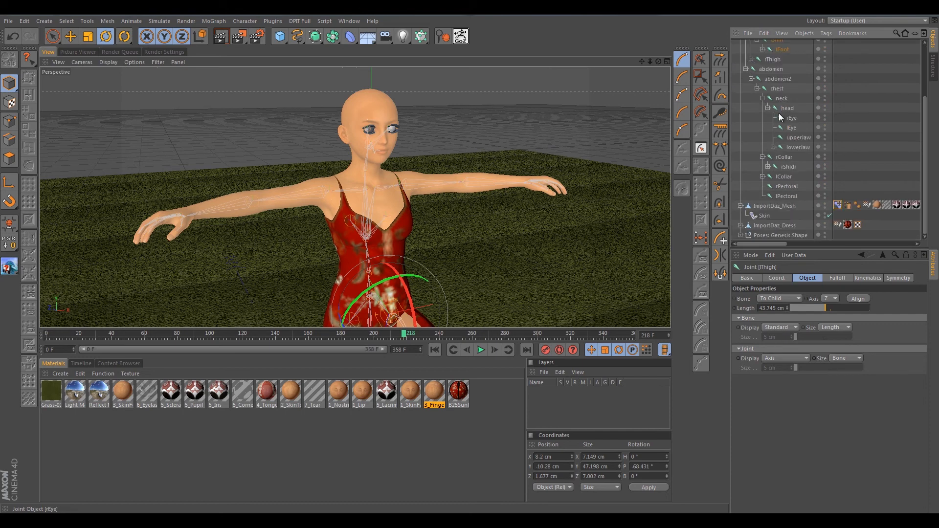
{"action": "scroll", "coordinate": [791, 122], "scroll_direction": "up", "scroll_amount": 3}
{"action": "scroll", "coordinate": [790, 120], "scroll_direction": "down", "scroll_amount": 3}
{"action": "scroll", "coordinate": [805, 122], "scroll_direction": "up", "scroll_amount": 3}
{"action": "scroll", "coordinate": [805, 124], "scroll_direction": "down", "scroll_amount": 3}
{"action": "scroll", "coordinate": [804, 123], "scroll_direction": "up", "scroll_amount": 3}
{"action": "scroll", "coordinate": [803, 124], "scroll_direction": "down", "scroll_amount": 3}
{"action": "scroll", "coordinate": [770, 171], "scroll_direction": "up", "scroll_amount": 3}
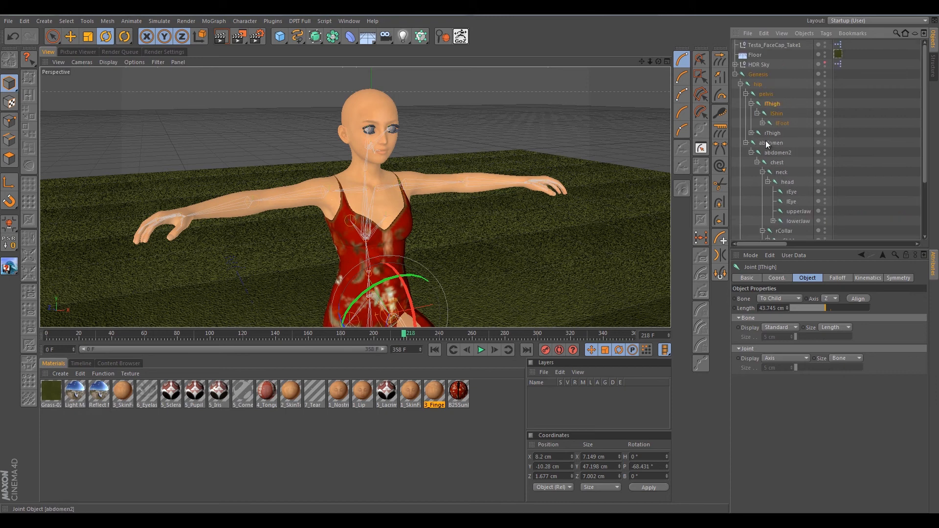
{"action": "scroll", "coordinate": [764, 143], "scroll_direction": "down", "scroll_amount": 3}
{"action": "scroll", "coordinate": [765, 146], "scroll_direction": "up", "scroll_amount": 3}
{"action": "scroll", "coordinate": [767, 149], "scroll_direction": "down", "scroll_amount": 3}
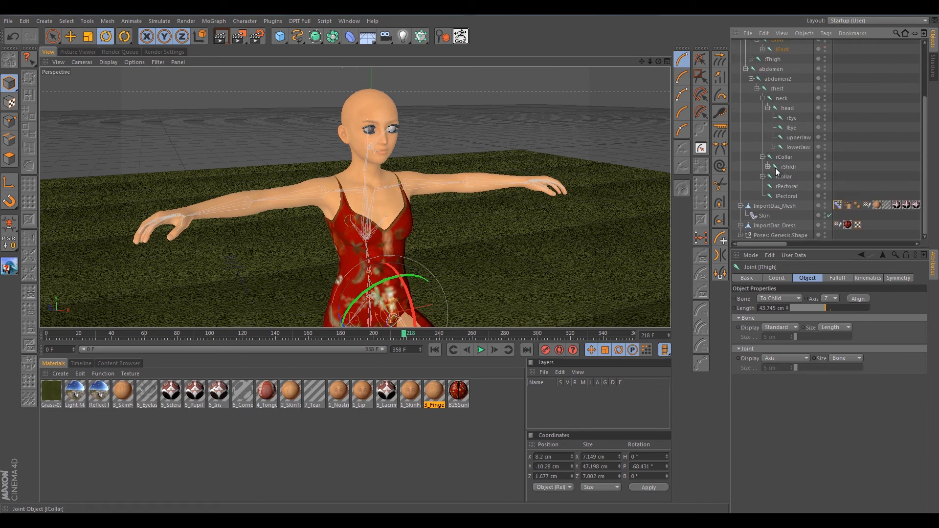
{"action": "scroll", "coordinate": [778, 197], "scroll_direction": "up", "scroll_amount": 3}
{"action": "scroll", "coordinate": [778, 198], "scroll_direction": "down", "scroll_amount": 3}
{"action": "scroll", "coordinate": [778, 203], "scroll_direction": "up", "scroll_amount": 3}
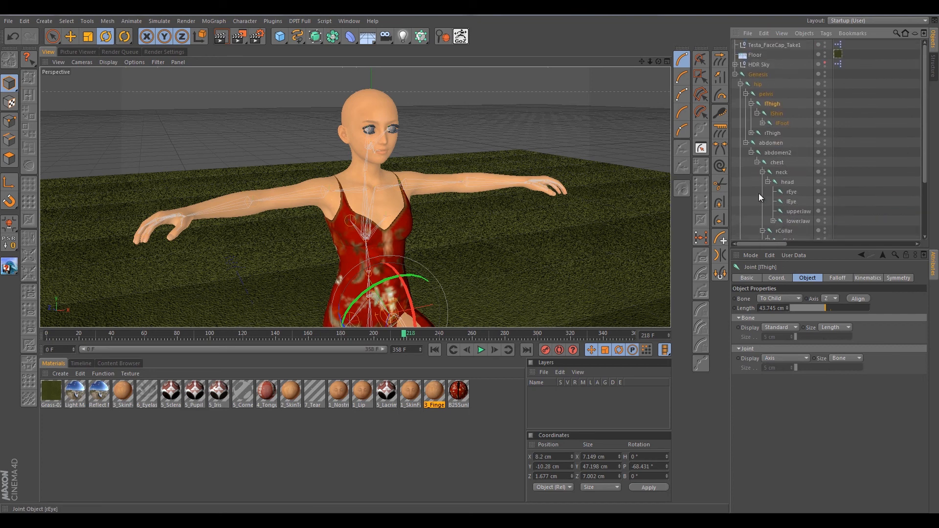
{"action": "scroll", "coordinate": [765, 177], "scroll_direction": "down", "scroll_amount": 3}
{"action": "scroll", "coordinate": [766, 179], "scroll_direction": "up", "scroll_amount": 3}
Delete the HDR Sky object from the scene.
{"action": "left_click", "coordinate": [757, 65]}
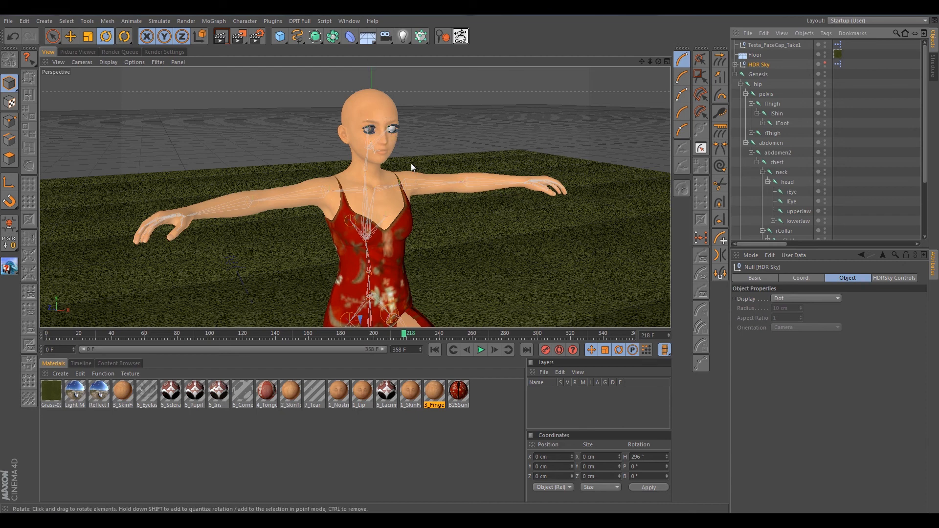
{"action": "left_click_drag", "start_coordinate": [435, 154], "coordinate": [349, 189], "text": "alt"}
{"action": "left_click_drag", "start_coordinate": [327, 228], "coordinate": [342, 197], "text": "alt"}
{"action": "left_click_drag", "start_coordinate": [377, 166], "coordinate": [259, 163], "text": "alt"}
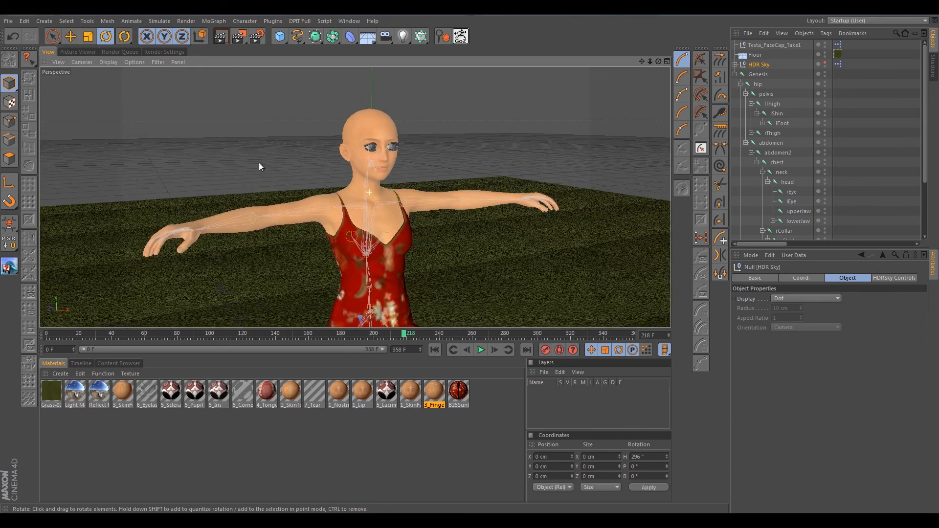
{"action": "key", "text": "Delete"}
Delete the Floor and the Testa_FaceCap_Take1 null from the scene.
{"action": "left_click", "coordinate": [757, 54]}
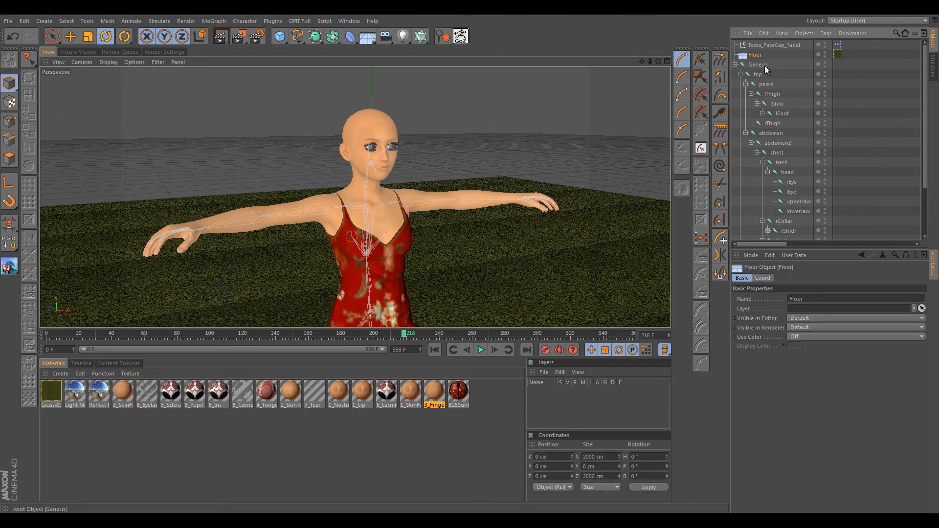
{"action": "key", "text": "Delete"}
{"action": "left_click", "coordinate": [756, 46]}
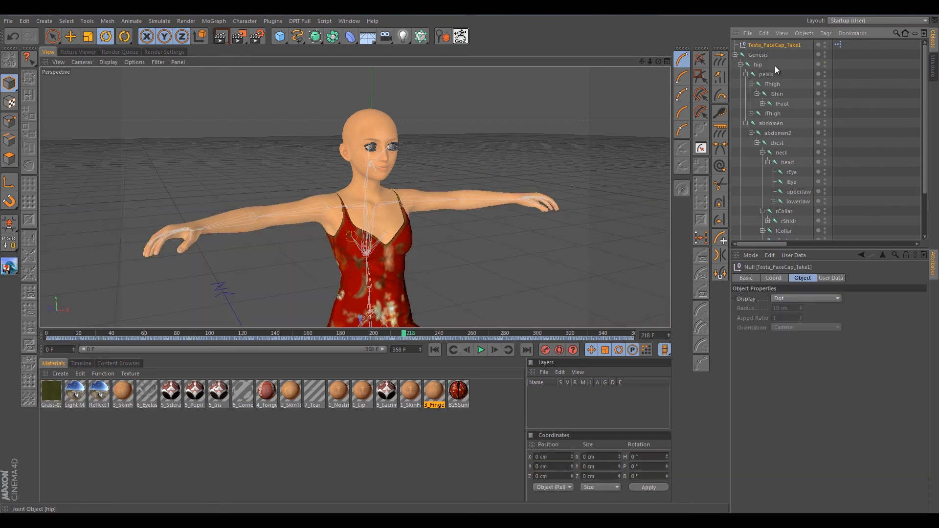
{"action": "key", "text": "Delete"}
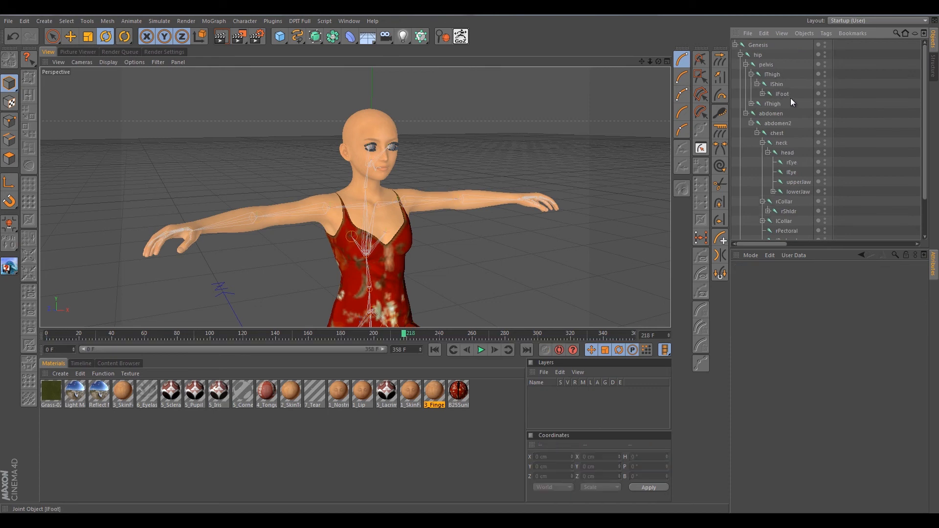
Delete the Poses: Genesis.Shape null below the ImportDaz_Dress object.
{"action": "scroll", "coordinate": [789, 104], "scroll_direction": "down", "scroll_amount": 2}
{"action": "scroll", "coordinate": [790, 109], "scroll_direction": "up", "scroll_amount": 2}
{"action": "scroll", "coordinate": [790, 108], "scroll_direction": "down", "scroll_amount": 2}
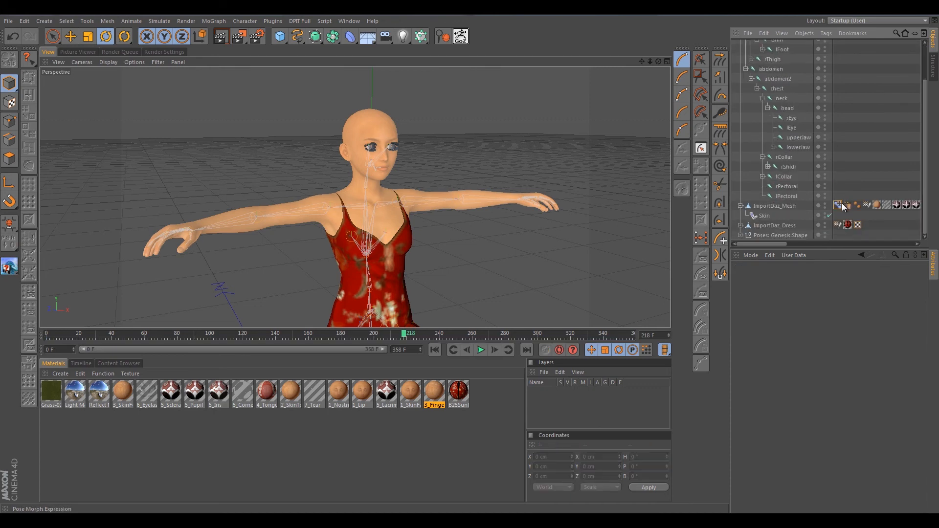
{"action": "mouse_move", "coordinate": [779, 243]}
{"action": "left_mouse_down"}
{"action": "mouse_move", "coordinate": [885, 237]}
{"action": "mouse_move", "coordinate": [776, 232]}
{"action": "left_mouse_up"}
{"action": "left_click", "coordinate": [787, 235]}
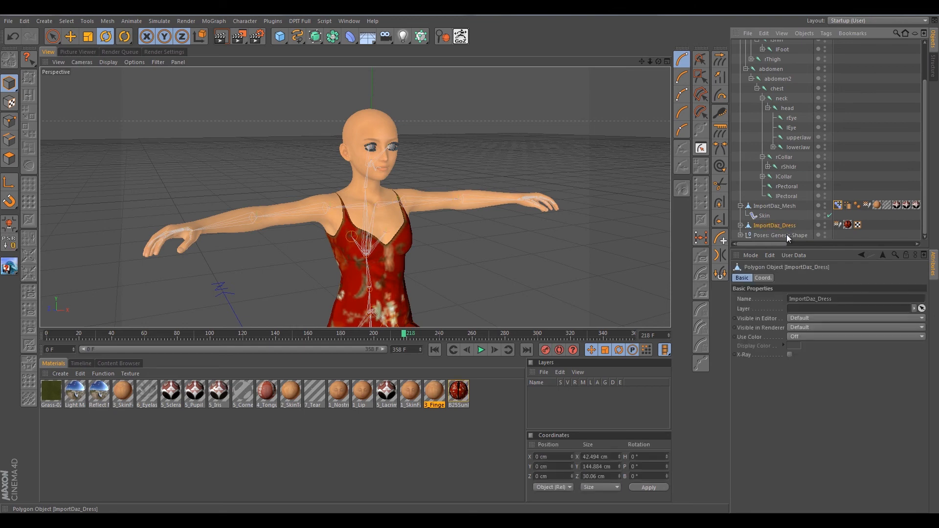
{"action": "key", "text": "Delete"}
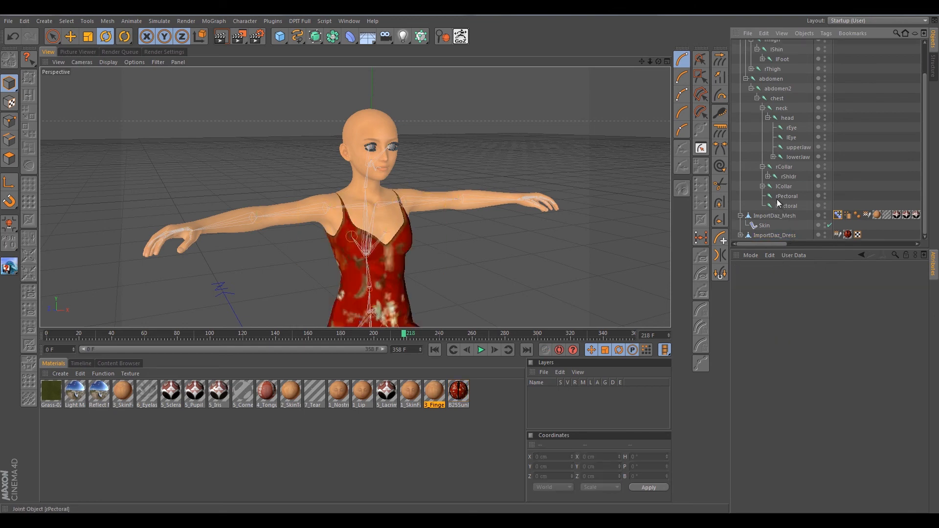
Expand the ImportDaz_Dress object and look over the remaining Genesis hierarchy.
{"action": "scroll", "coordinate": [776, 195], "scroll_direction": "up", "scroll_amount": 2}
{"action": "scroll", "coordinate": [749, 166], "scroll_direction": "down", "scroll_amount": 2}
{"action": "mouse_move", "coordinate": [749, 242]}
{"action": "left_mouse_down"}
{"action": "mouse_move", "coordinate": [878, 238]}
{"action": "mouse_move", "coordinate": [743, 239]}
{"action": "left_mouse_up"}
{"action": "scroll", "coordinate": [749, 216], "scroll_direction": "up", "scroll_amount": 4}
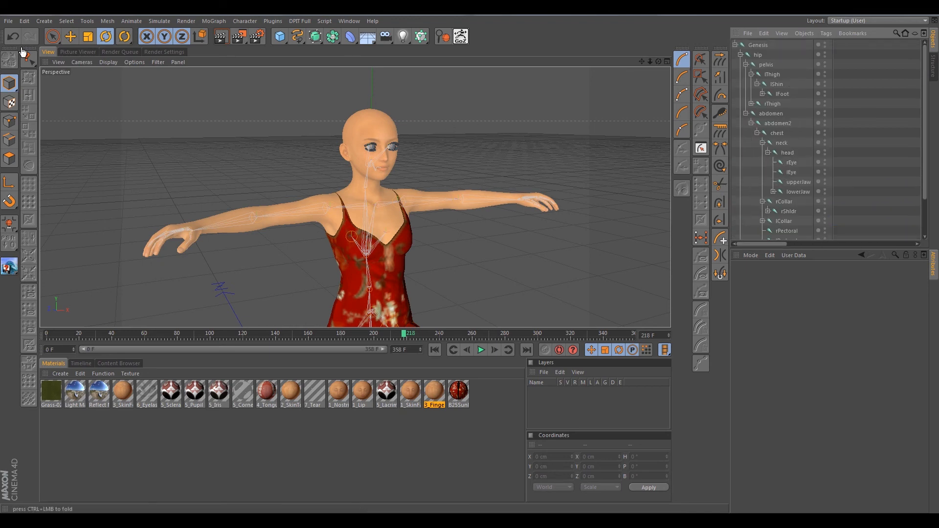
Start saving the scene as a new file and go to the FBX folder inside Testa.
{"action": "left_click", "coordinate": [9, 22]}
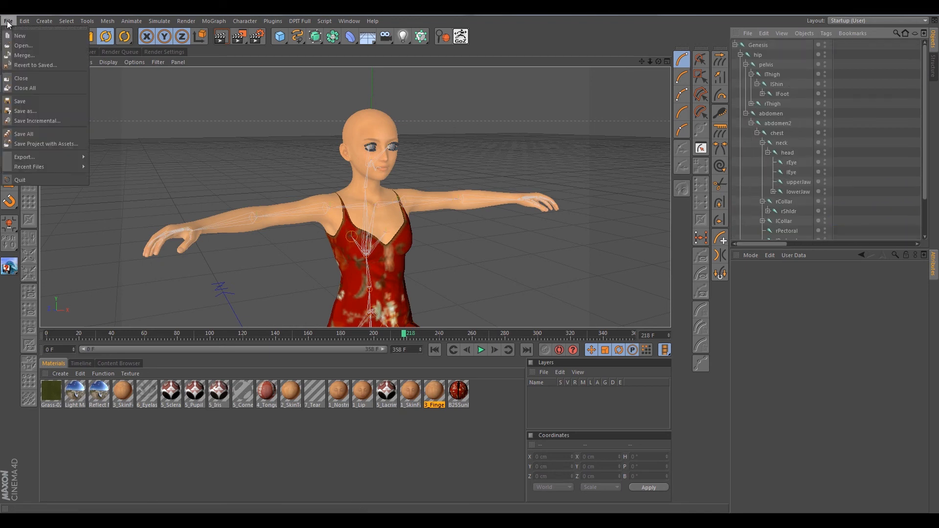
{"action": "left_click", "coordinate": [27, 111]}
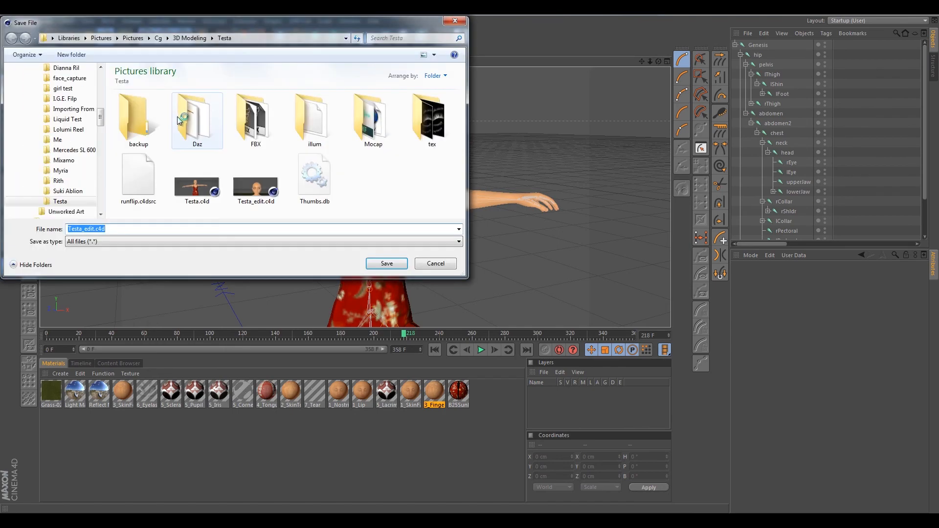
{"action": "left_click_drag", "start_coordinate": [149, 25], "coordinate": [249, 69]}
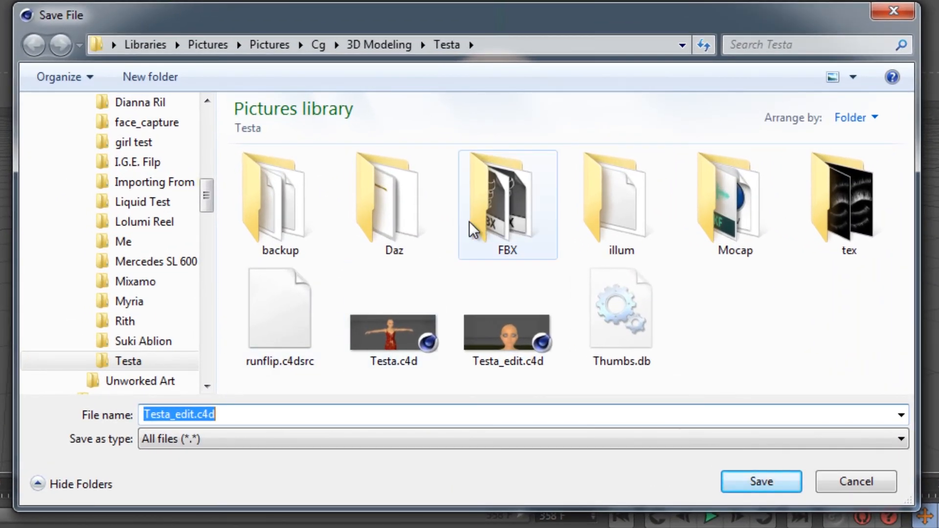
{"action": "left_click", "coordinate": [512, 236]}
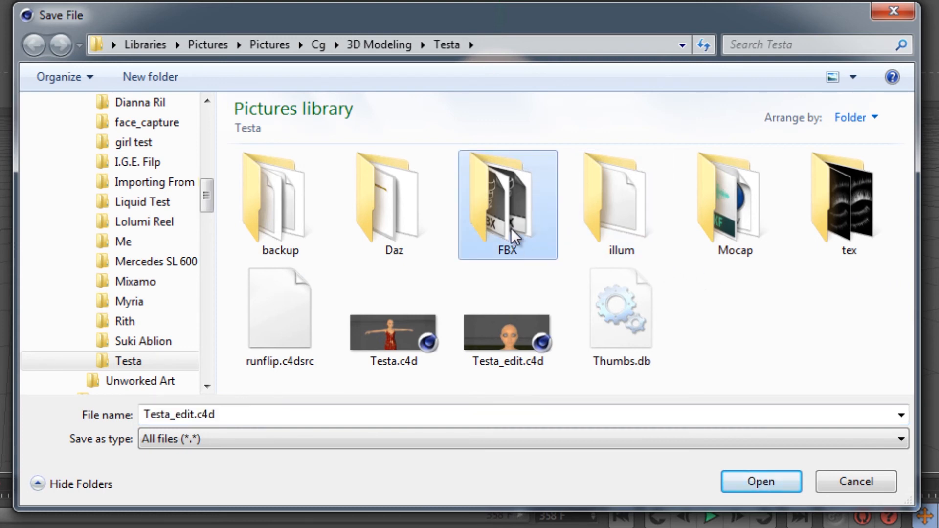
{"action": "double_click", "coordinate": [501, 201]}
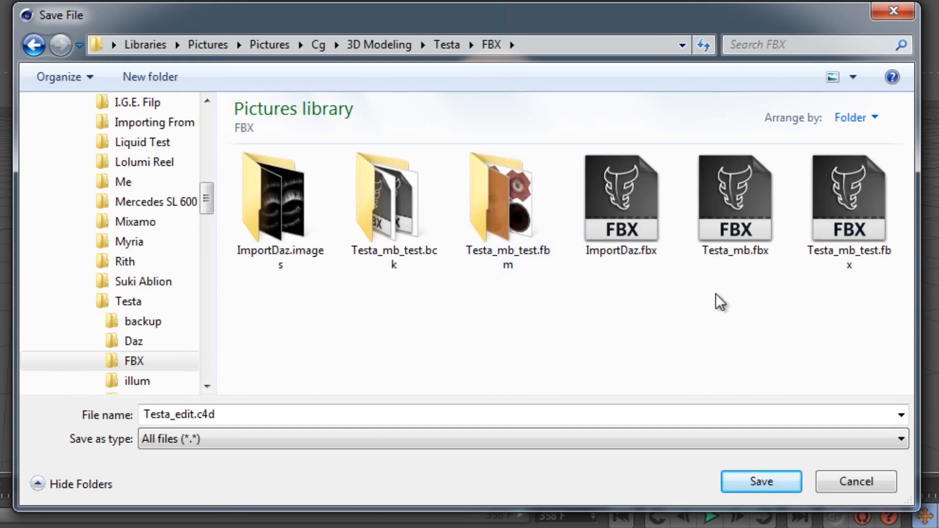
Move the Testa_mb_test.fbx file in the FBX folder to the Recycle Bin.
{"action": "left_click", "coordinate": [726, 209]}
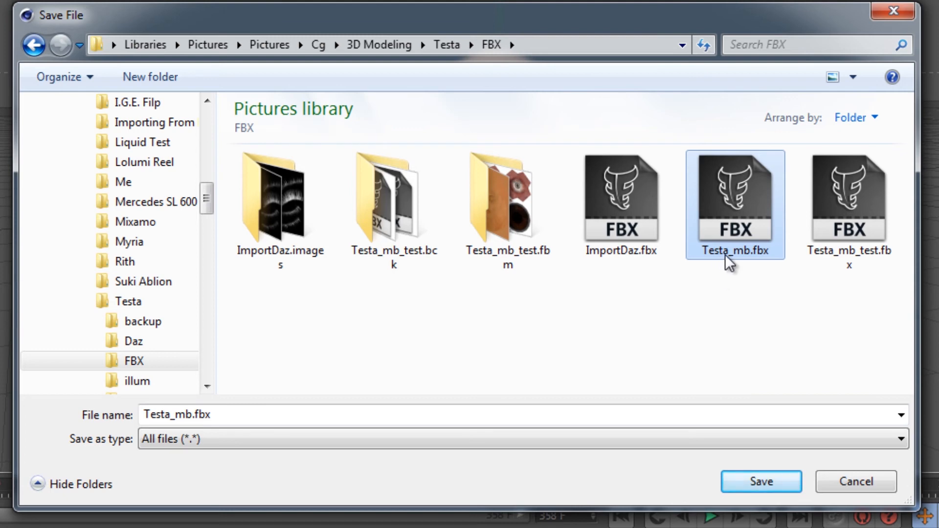
{"action": "left_click", "coordinate": [159, 415]}
{"action": "left_click", "coordinate": [834, 208]}
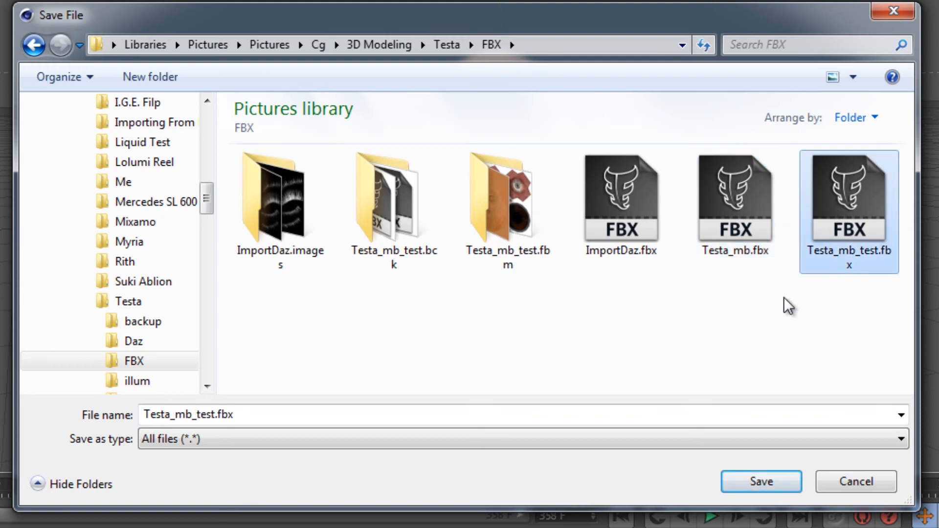
{"action": "key", "text": "Delete"}
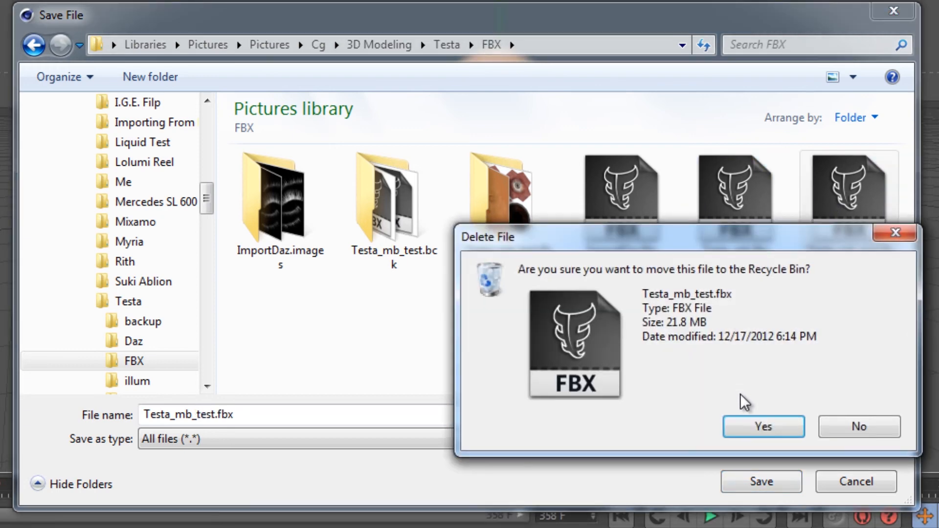
{"action": "left_click", "coordinate": [733, 422]}
Save the scene under the name of the existing Testa_mb.fbx file and accept replacing it.
{"action": "left_click", "coordinate": [735, 223]}
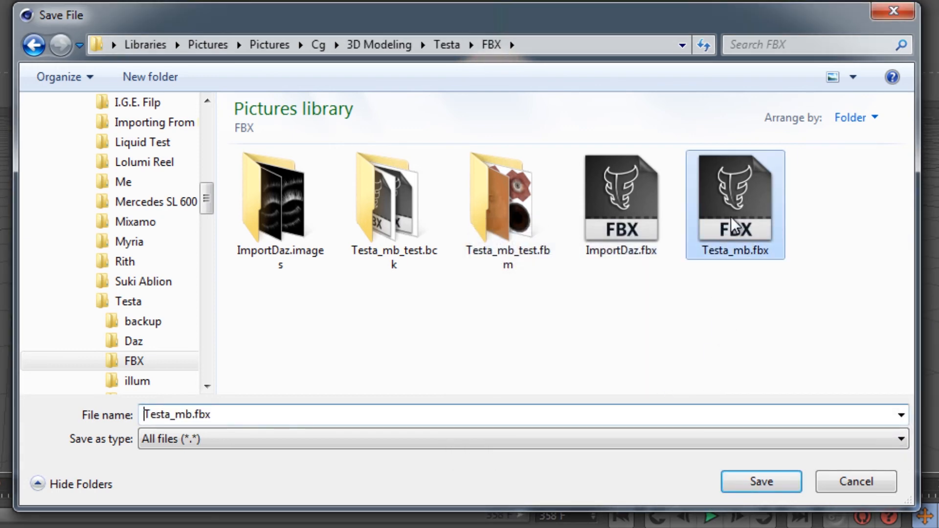
{"action": "left_click", "coordinate": [743, 480]}
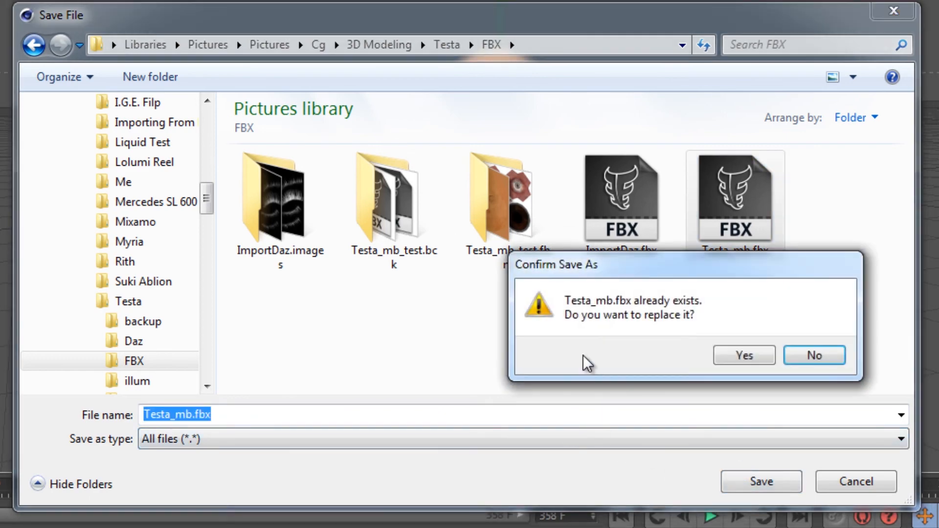
{"action": "left_click", "coordinate": [729, 353]}
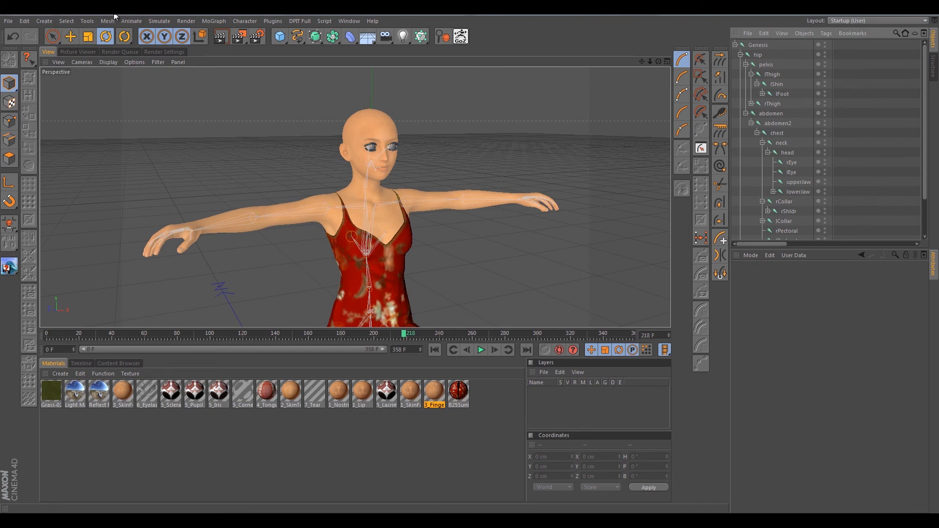
{"action": "left_click", "coordinate": [10, 23]}
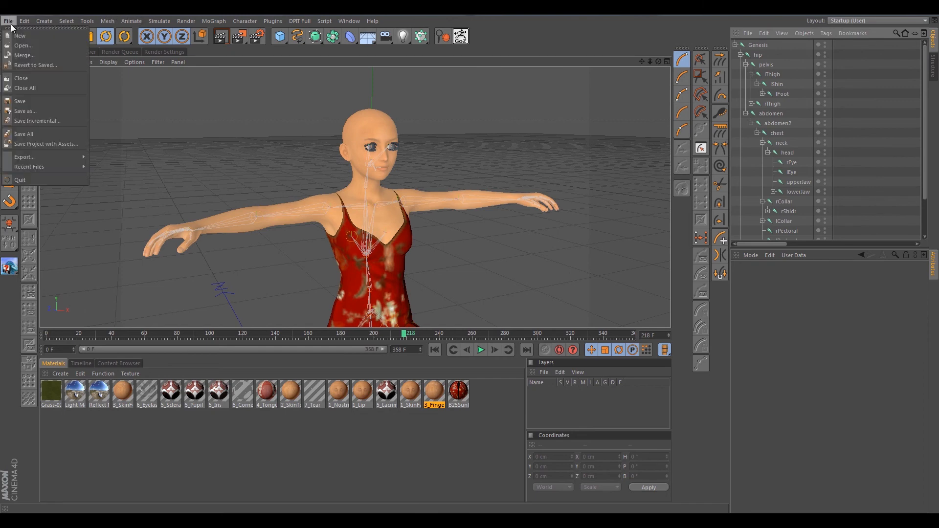
{"action": "mouse_move", "coordinate": [52, 155]}
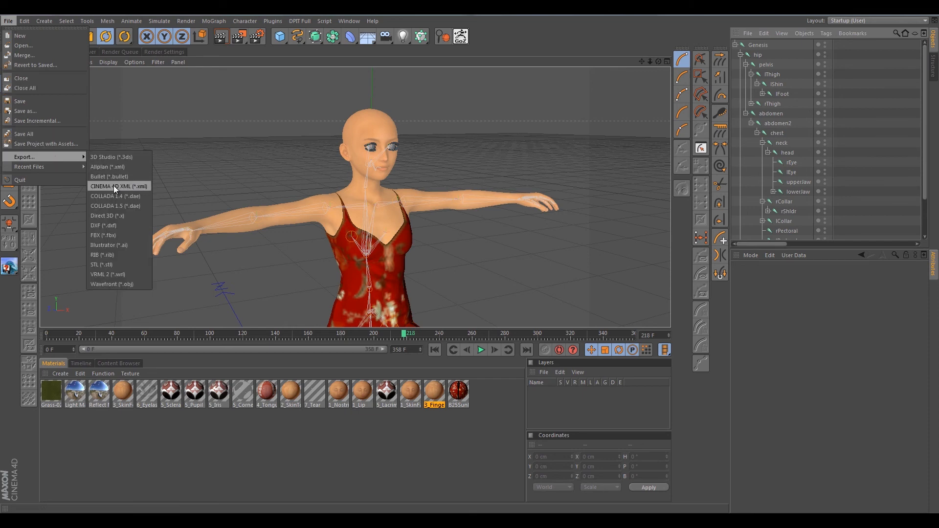
{"action": "mouse_move", "coordinate": [96, 18]}
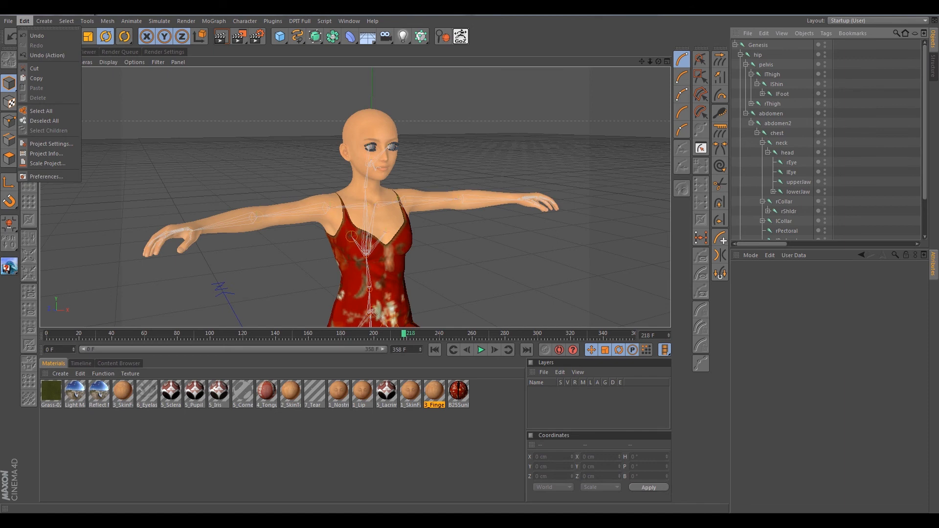
{"action": "left_click", "coordinate": [127, 15]}
{"action": "scroll", "coordinate": [765, 152], "scroll_direction": "down", "scroll_amount": 3}
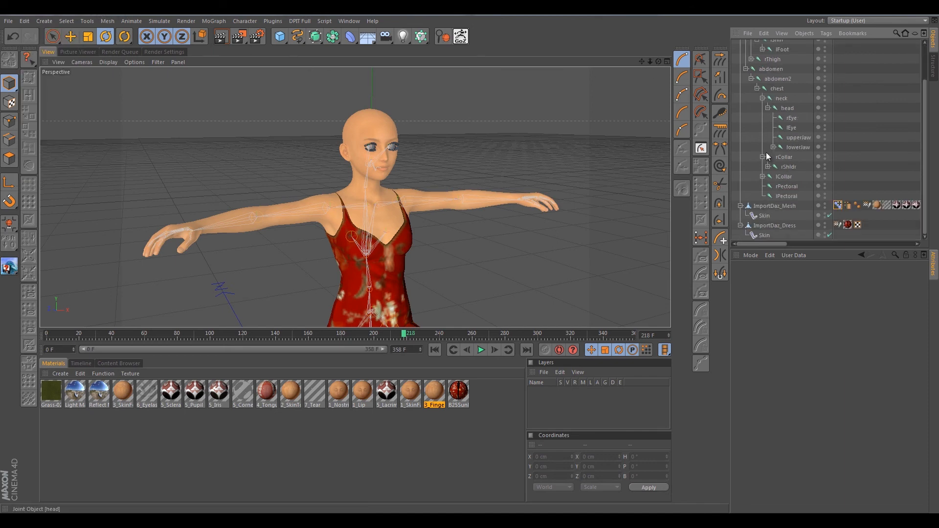
{"action": "scroll", "coordinate": [755, 126], "scroll_direction": "up", "scroll_amount": 2}
{"action": "scroll", "coordinate": [761, 131], "scroll_direction": "down", "scroll_amount": 2}
Export the scene in FBX format over the existing Testa_mb.fbx in the FBX folder and accept replacing it.
{"action": "left_click", "coordinate": [8, 21]}
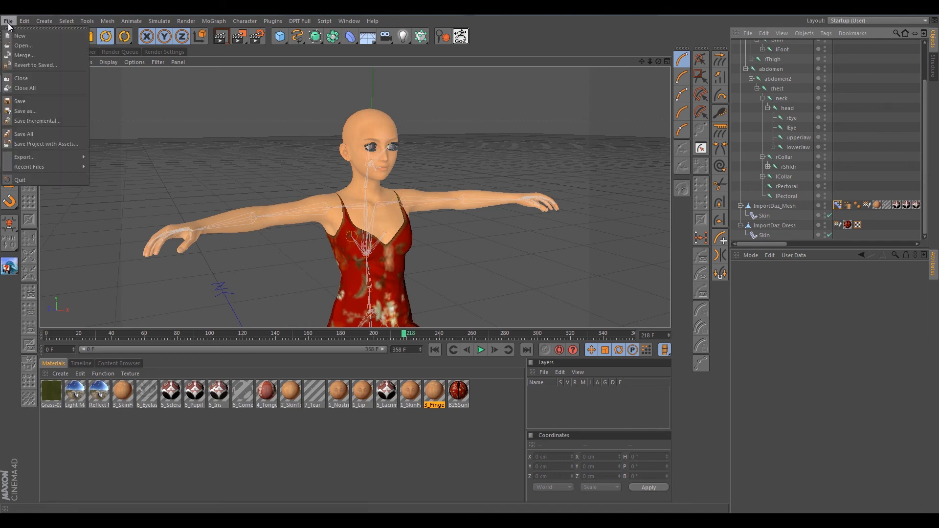
{"action": "mouse_move", "coordinate": [42, 166]}
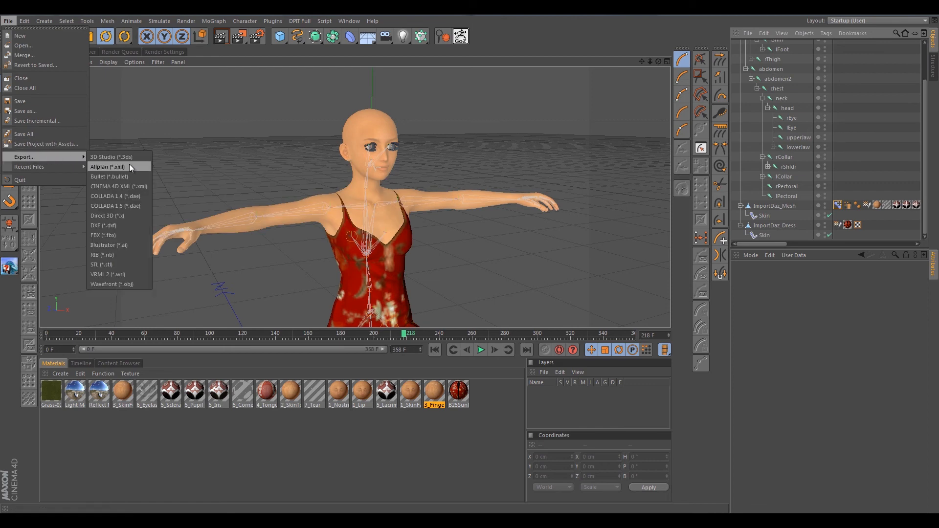
{"action": "left_click", "coordinate": [111, 230]}
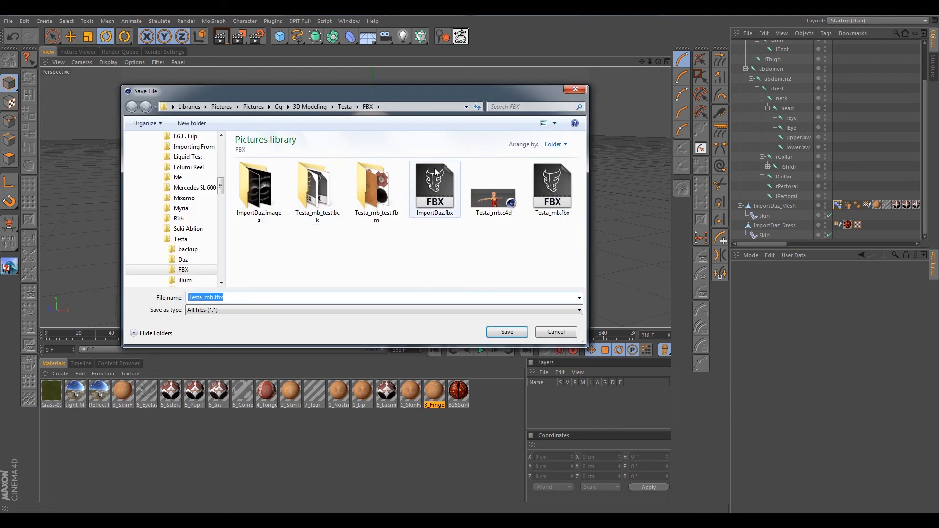
{"action": "left_click", "coordinate": [552, 188]}
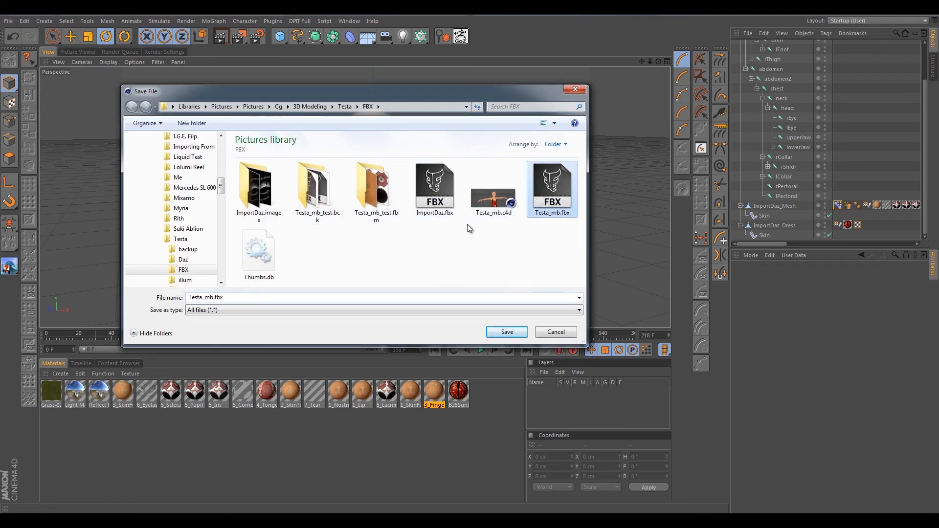
{"action": "left_click", "coordinate": [506, 332]}
{"action": "left_click", "coordinate": [487, 266]}
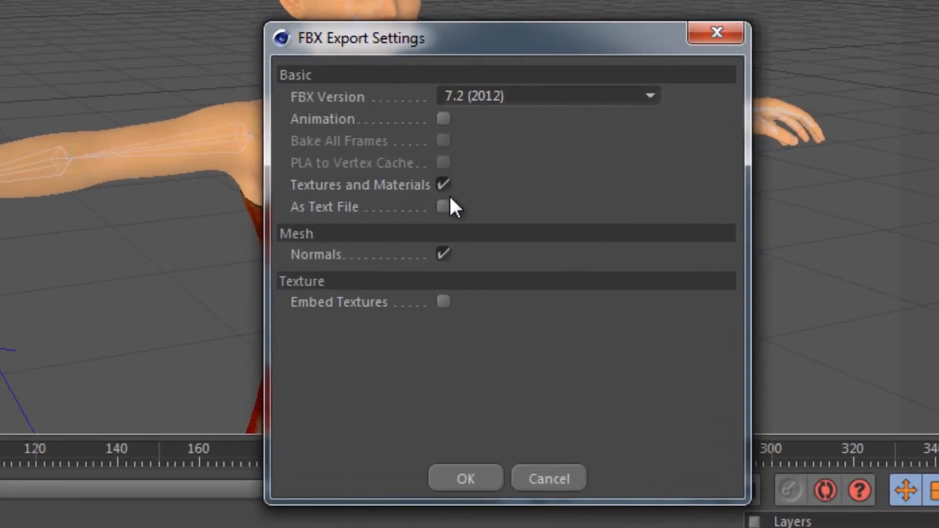
Review the available FBX versions, keep 7.2 (2012) with only Textures and Materials and Normals enabled, and complete the export.
{"action": "left_click_drag", "start_coordinate": [447, 42], "coordinate": [687, 0]}
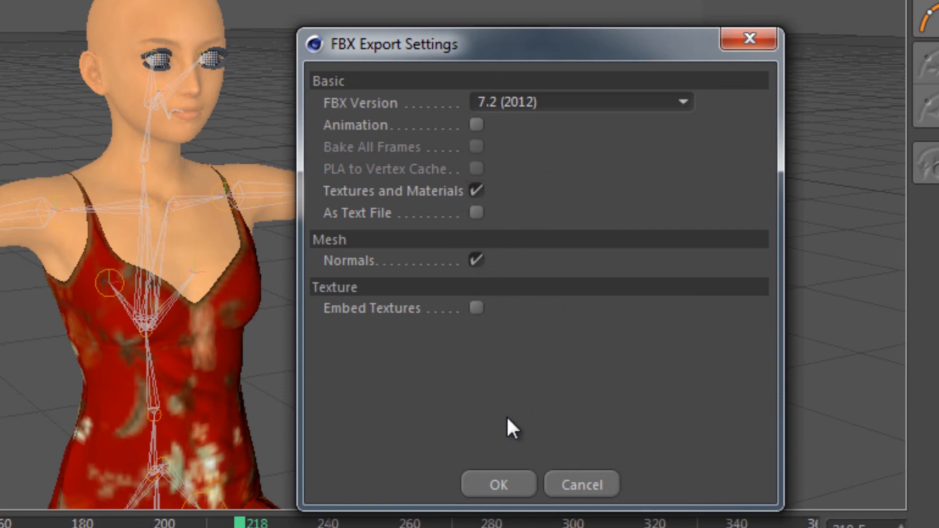
{"action": "left_click", "coordinate": [682, 103]}
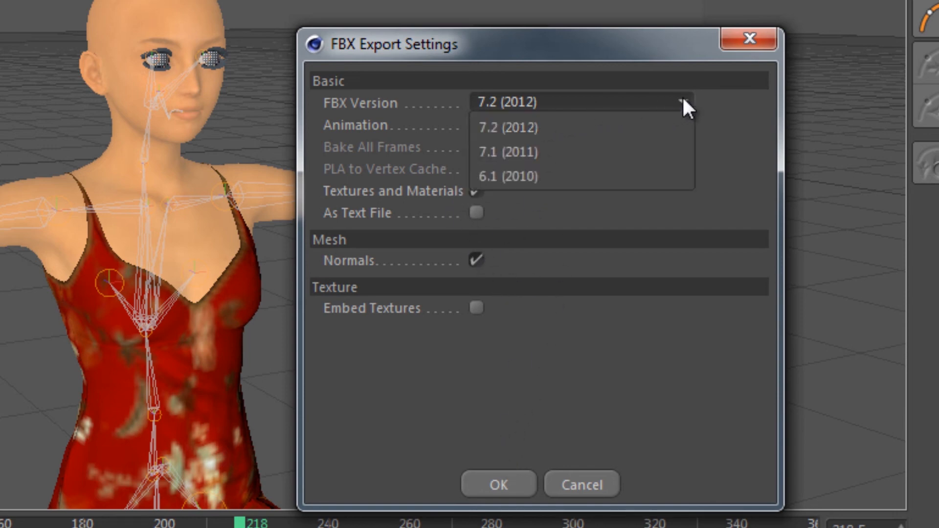
{"action": "left_click", "coordinate": [679, 103]}
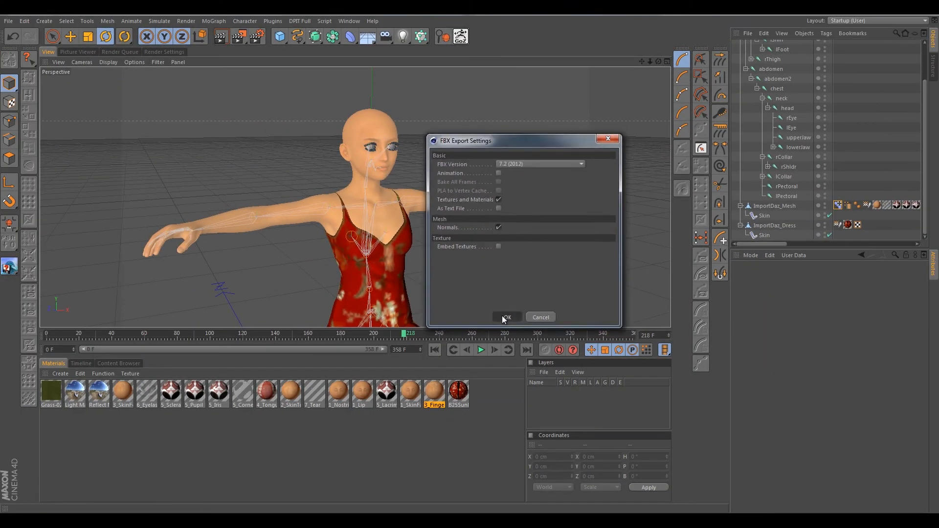
{"action": "left_click", "coordinate": [497, 483]}
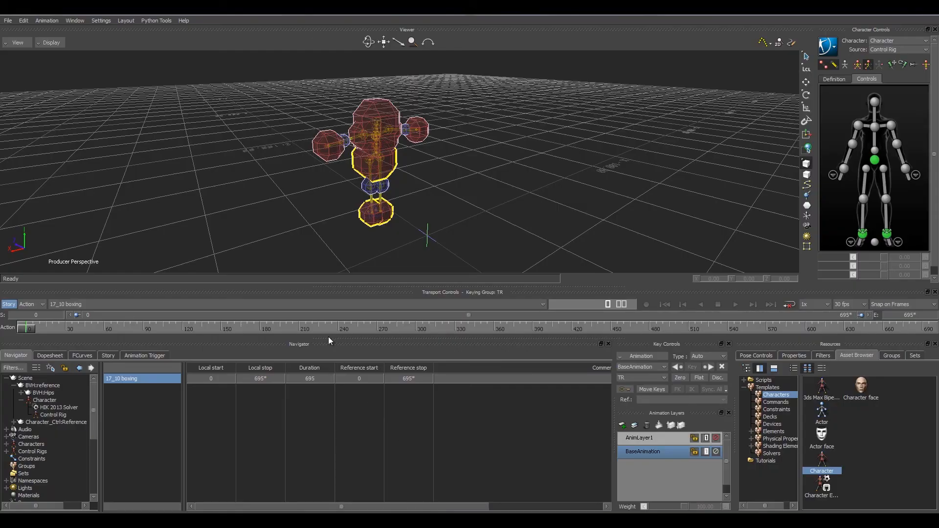
Switch to MotionBuilder, start opening a file and go to the Pictures library.
{"action": "left_click", "coordinate": [8, 21]}
{"action": "left_click", "coordinate": [33, 41]}
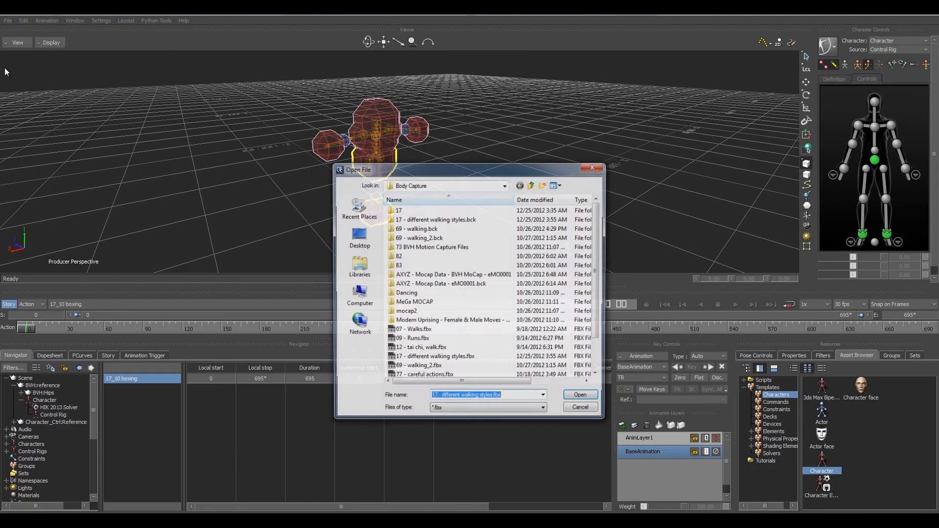
{"action": "left_click", "coordinate": [494, 185]}
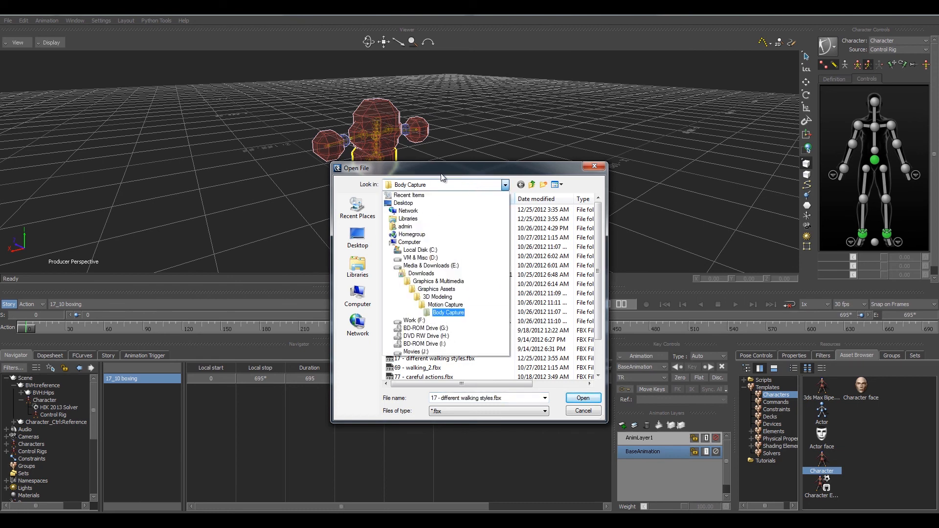
{"action": "left_click", "coordinate": [413, 224]}
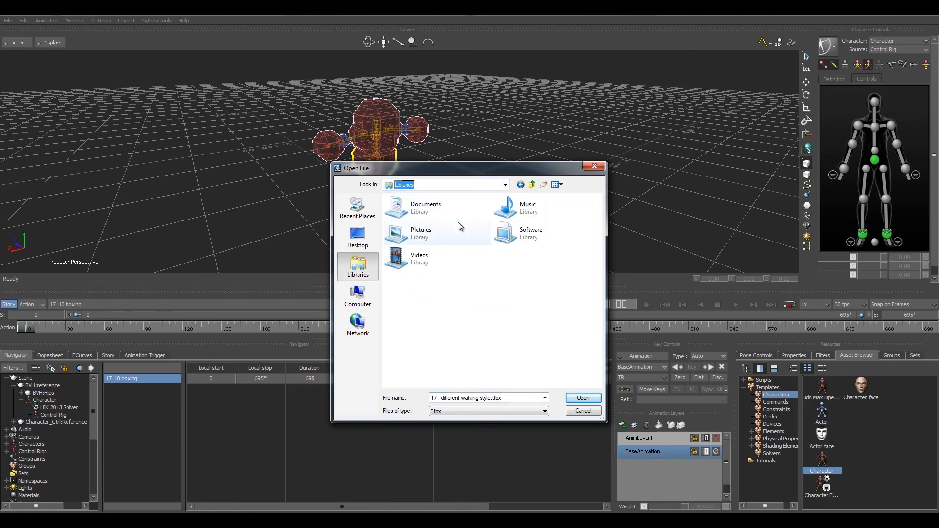
{"action": "double_click", "coordinate": [415, 234]}
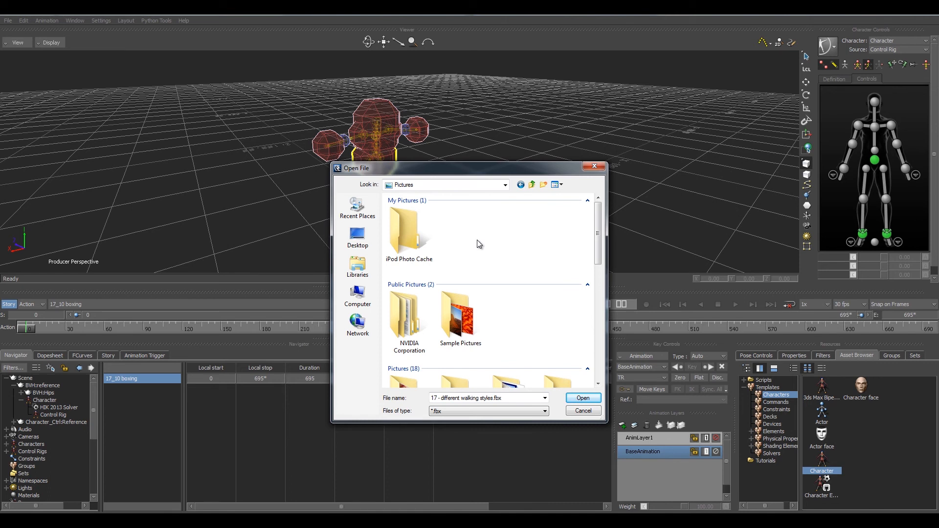
Browse through the Cg, 3D Modeling and Testa folders to the FBX folder.
{"action": "scroll", "coordinate": [479, 245], "scroll_direction": "down", "scroll_amount": 3}
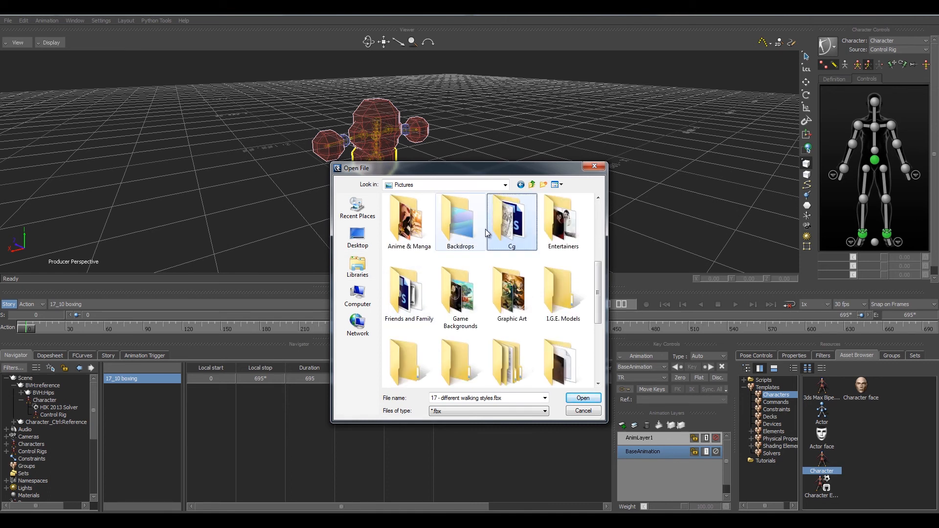
{"action": "double_click", "coordinate": [504, 228]}
{"action": "double_click", "coordinate": [419, 233]}
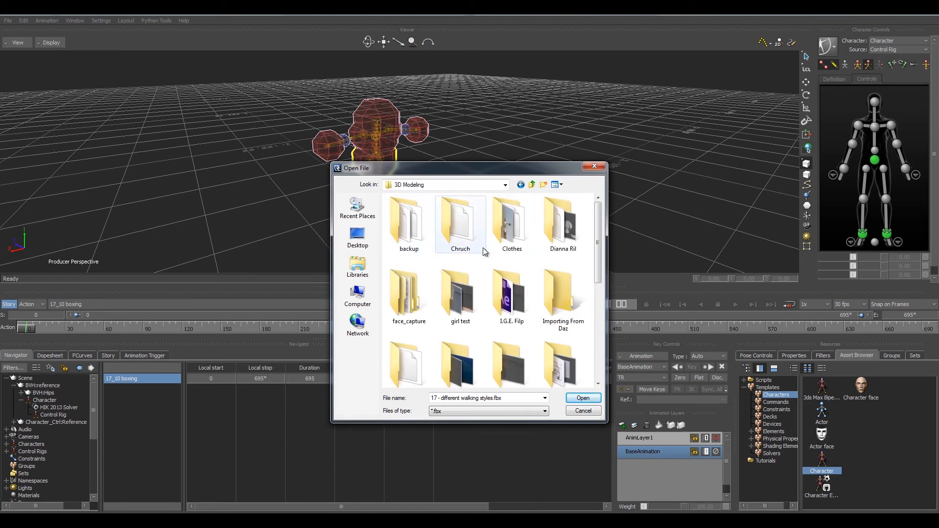
{"action": "scroll", "coordinate": [521, 275], "scroll_direction": "down", "scroll_amount": 3}
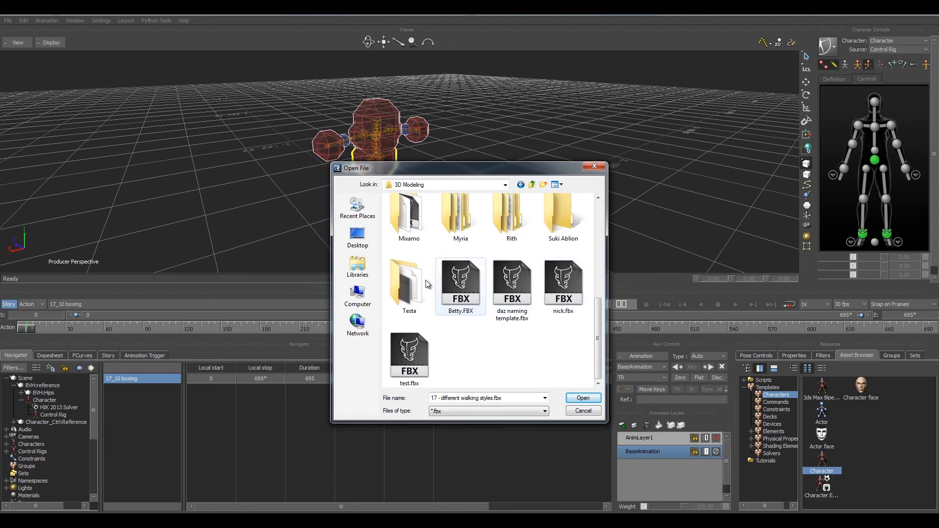
{"action": "double_click", "coordinate": [406, 286]}
{"action": "left_click", "coordinate": [518, 238]}
{"action": "double_click", "coordinate": [518, 239]}
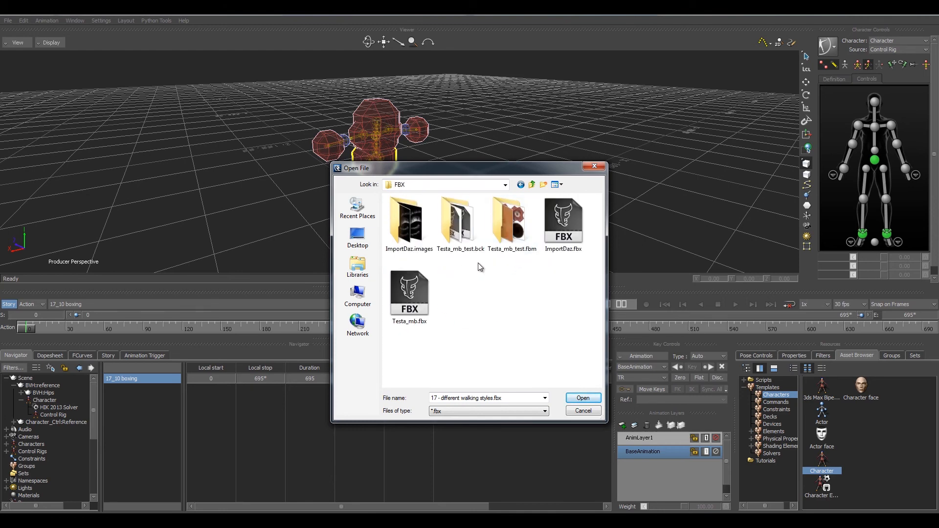
Choose Testa_mb.fbx for opening and save the changes of the current boxing scene.
{"action": "left_click", "coordinate": [409, 296]}
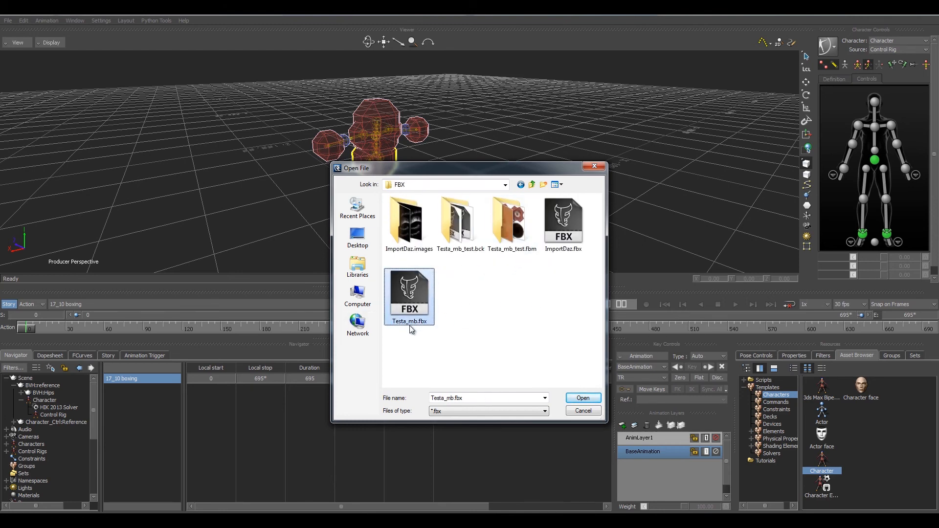
{"action": "left_click", "coordinate": [583, 398]}
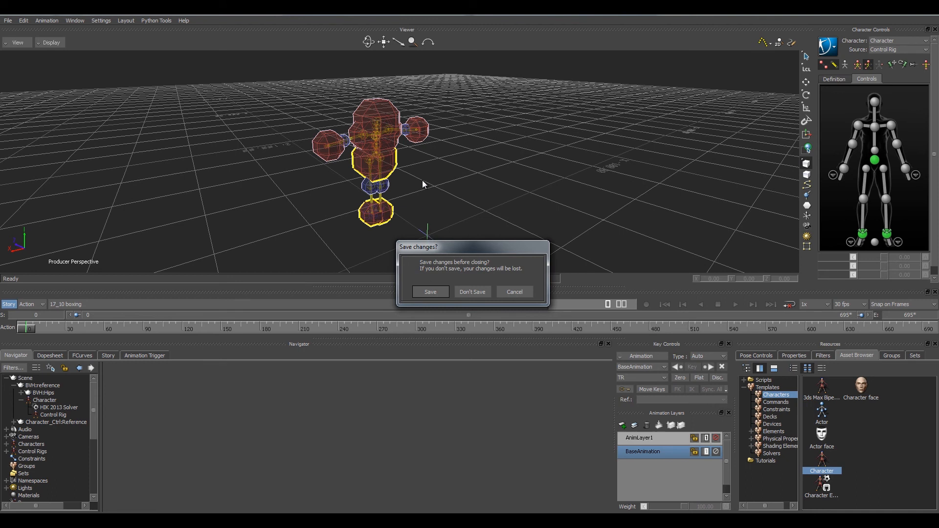
{"action": "left_click", "coordinate": [431, 291]}
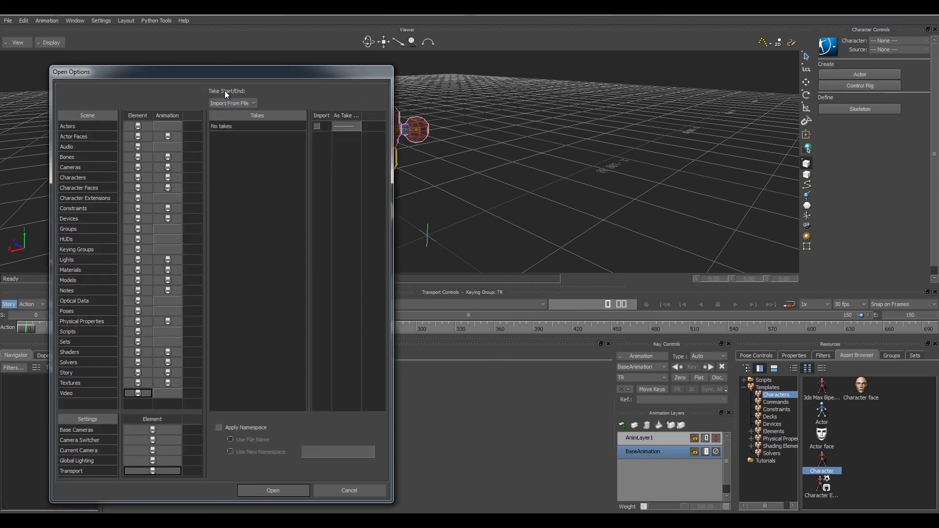
Load the character with Apply Namespace off and the other open options as they are, and acknowledge the rig limits warning.
{"action": "left_click_drag", "start_coordinate": [136, 72], "coordinate": [254, 51]}
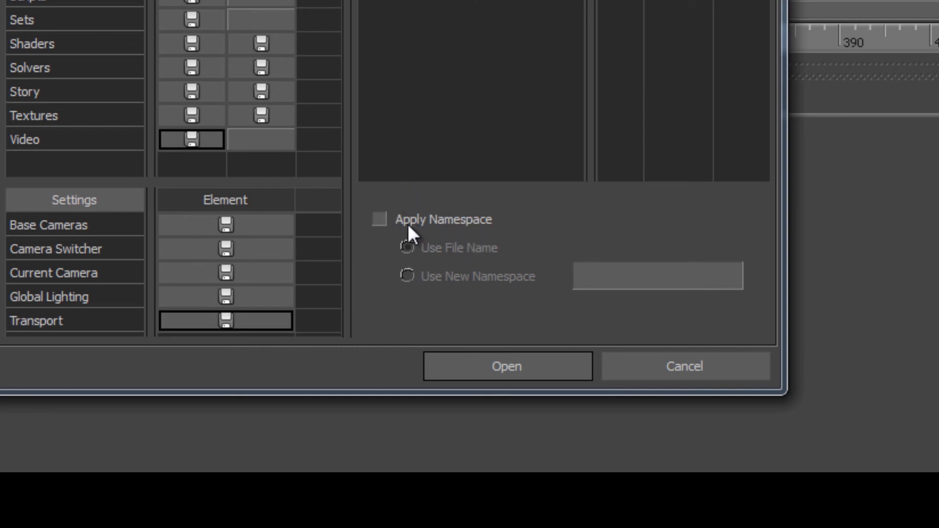
{"action": "left_click", "coordinate": [379, 219]}
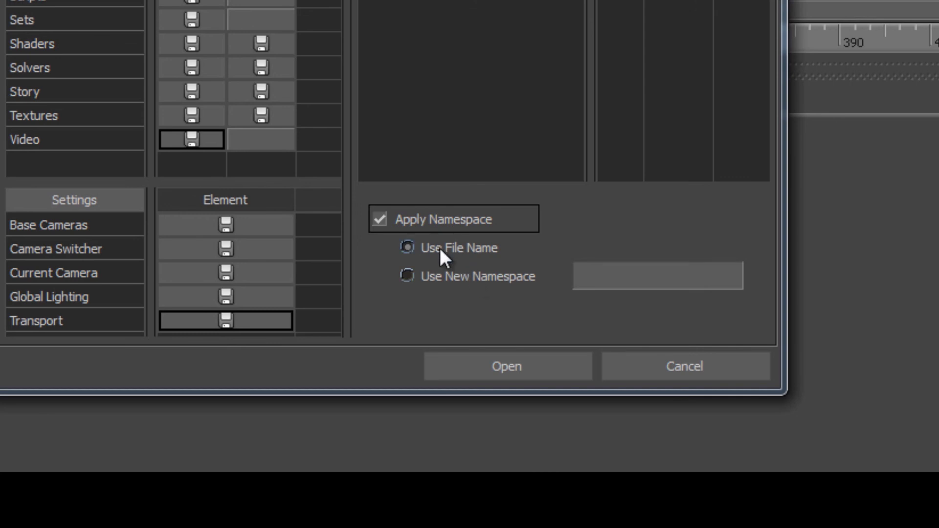
{"action": "left_click", "coordinate": [380, 219]}
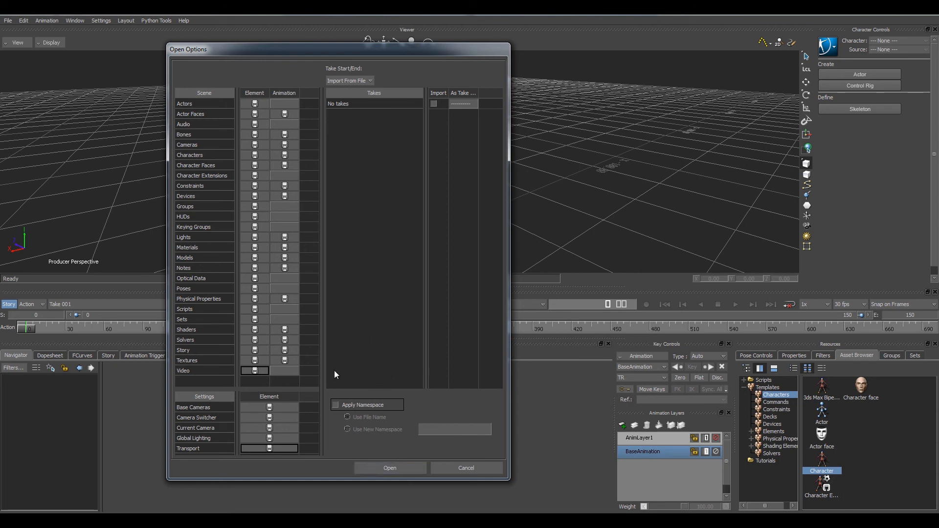
{"action": "left_click", "coordinate": [395, 468]}
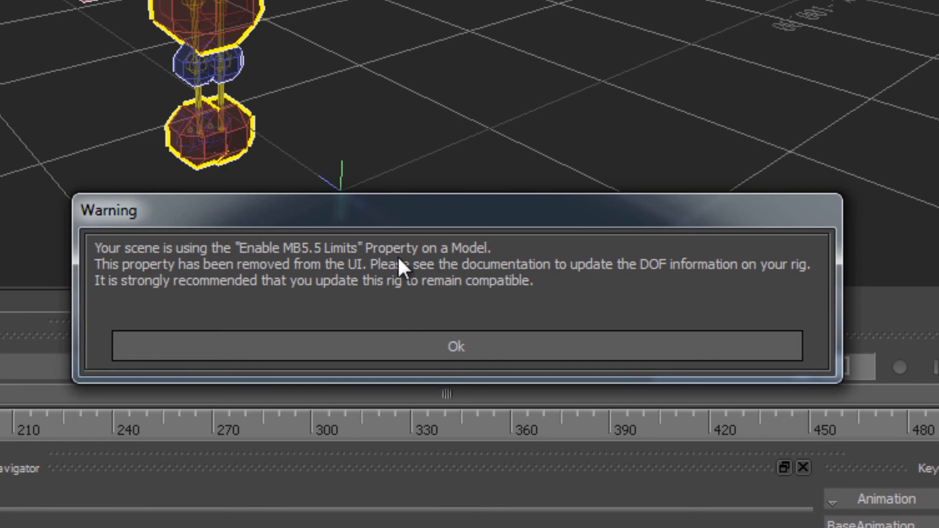
{"action": "left_click", "coordinate": [447, 347]}
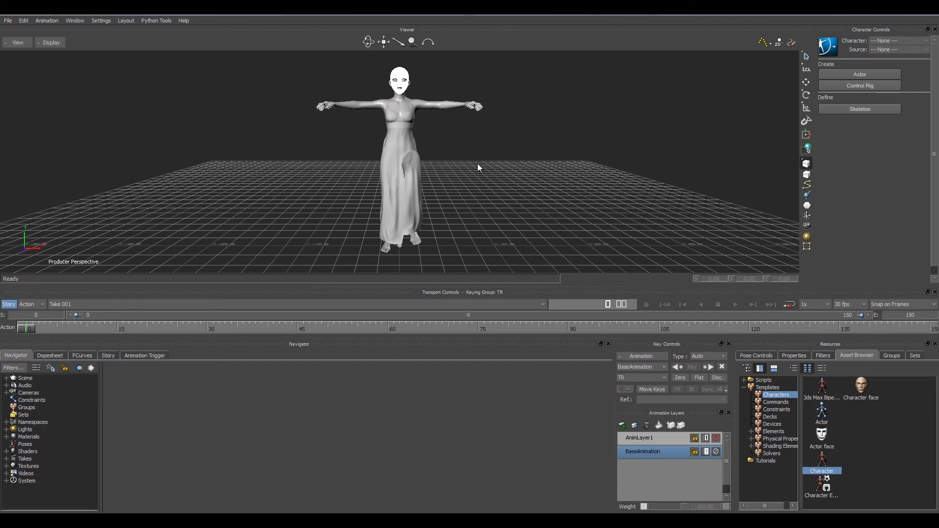
{"action": "left_click_drag", "start_coordinate": [474, 166], "coordinate": [452, 160], "text": "ctrl+shift"}
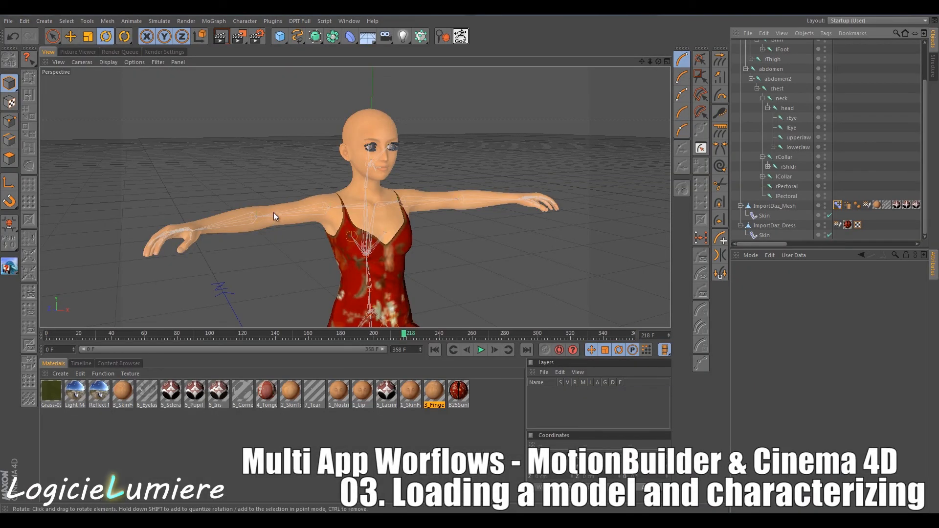
Switch to Cinema 4D and undo the recent scene cleanup back through the deletion of the grass floor.
{"action": "scroll", "coordinate": [274, 213], "scroll_direction": "down", "scroll_amount": 3}
{"action": "scroll", "coordinate": [359, 230], "scroll_direction": "down", "scroll_amount": 1}
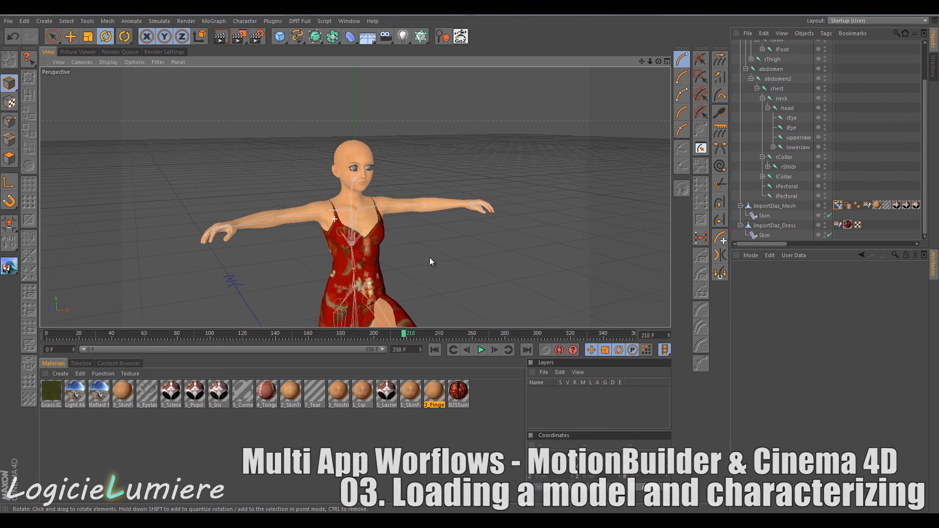
{"action": "scroll", "coordinate": [439, 254], "scroll_direction": "down", "scroll_amount": 2}
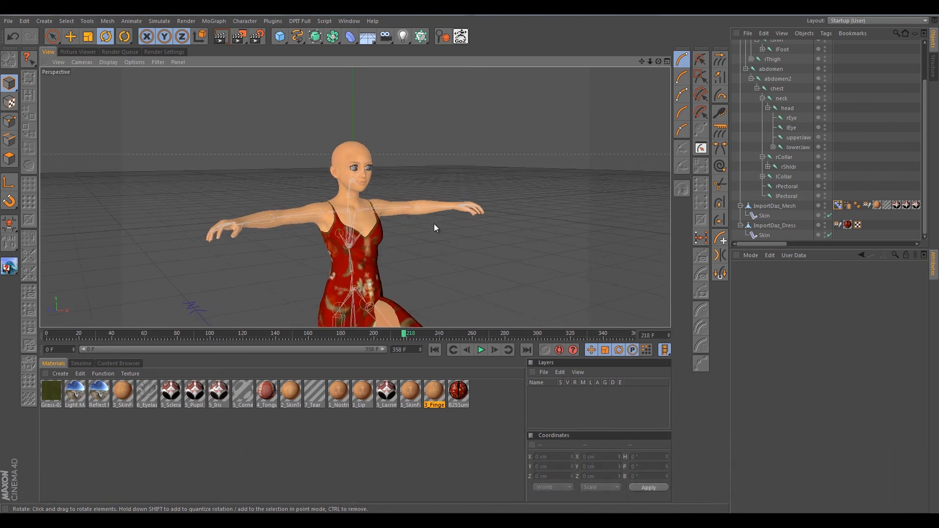
{"action": "middle_click_drag", "start_coordinate": [434, 224], "coordinate": [437, 206], "text": "alt"}
{"action": "mouse_move", "coordinate": [450, 239]}
{"action": "left_mouse_down", "text": "alt"}
{"action": "mouse_move", "coordinate": [441, 248]}
{"action": "mouse_move", "coordinate": [446, 241]}
{"action": "left_mouse_up", "text": "alt"}
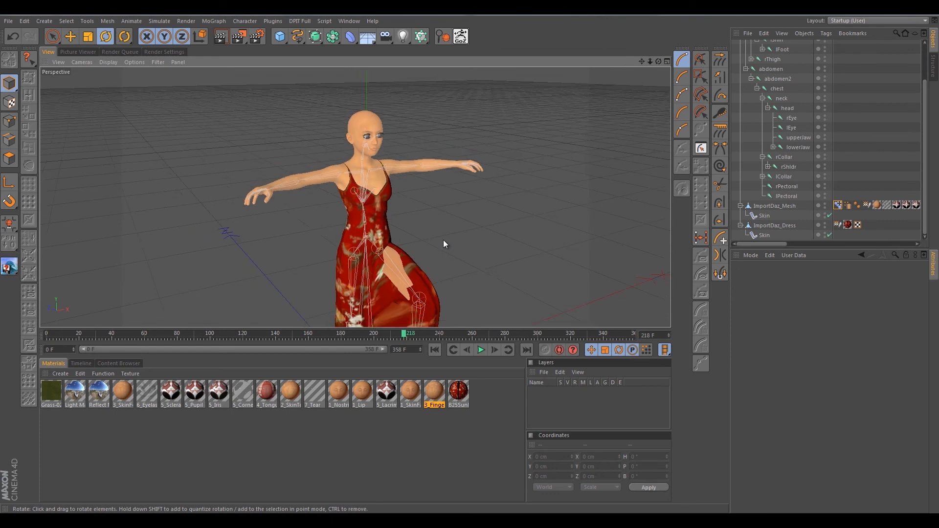
{"action": "key", "text": "ctrl+z"}
{"action": "key", "text": "ctrl+z"}
{"action": "key", "text": "ctrl+z"}
{"action": "key", "text": "ctrl+z"}
{"action": "key", "text": "ctrl+z"}
{"action": "key", "text": "ctrl+z"}
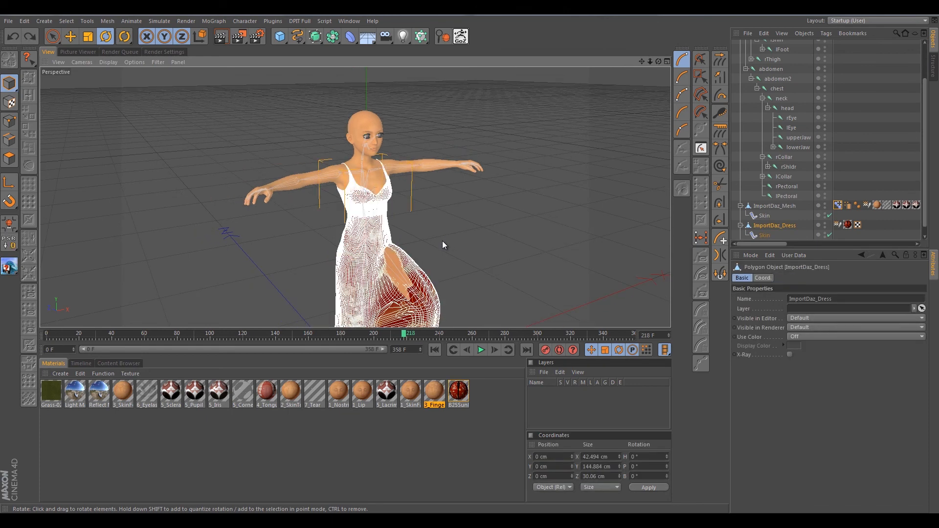
{"action": "key", "text": "ctrl+z"}
{"action": "key", "text": "ctrl+z"}
{"action": "key", "text": "ctrl+z"}
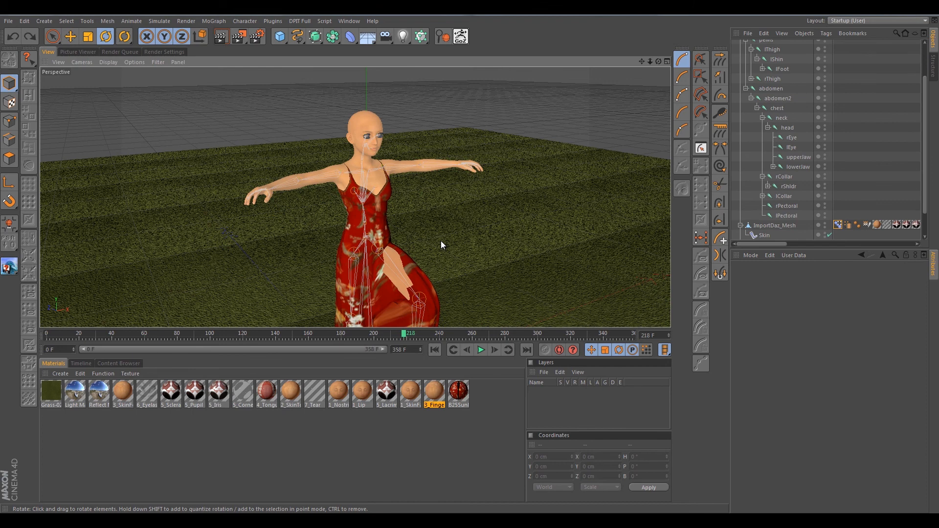
Undo the earlier rotations of the left leg's lShin and lThigh joints.
{"action": "key", "text": "ctrl+z"}
{"action": "key", "text": "ctrl+z"}
{"action": "key", "text": "ctrl+z"}
{"action": "key", "text": "ctrl+z"}
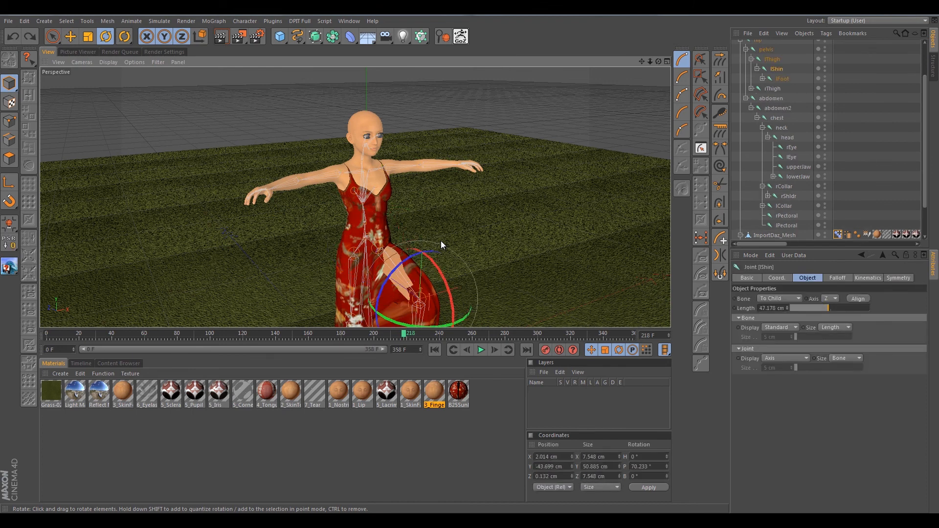
{"action": "key", "text": "ctrl+z"}
{"action": "key", "text": "ctrl+z"}
{"action": "key", "text": "ctrl+z"}
{"action": "key", "text": "ctrl+z"}
{"action": "key", "text": "ctrl+z"}
{"action": "key", "text": "ctrl+z"}
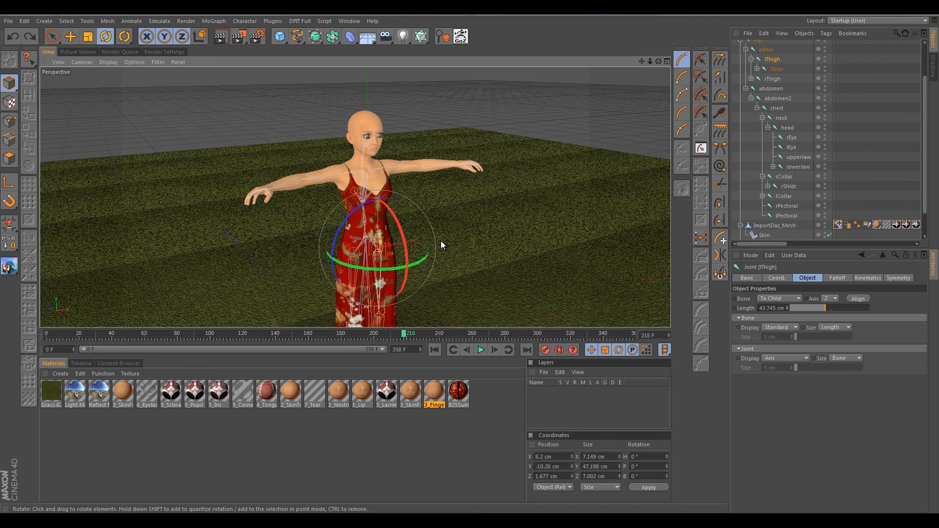
Collapse the Genesis hierarchy in the object list.
{"action": "mouse_move", "coordinate": [470, 245]}
{"action": "left_mouse_down", "text": "alt"}
{"action": "mouse_move", "coordinate": [449, 247]}
{"action": "mouse_move", "coordinate": [459, 220]}
{"action": "mouse_move", "coordinate": [465, 243]}
{"action": "left_mouse_up", "text": "alt"}
{"action": "scroll", "coordinate": [790, 102], "scroll_direction": "up", "scroll_amount": 3}
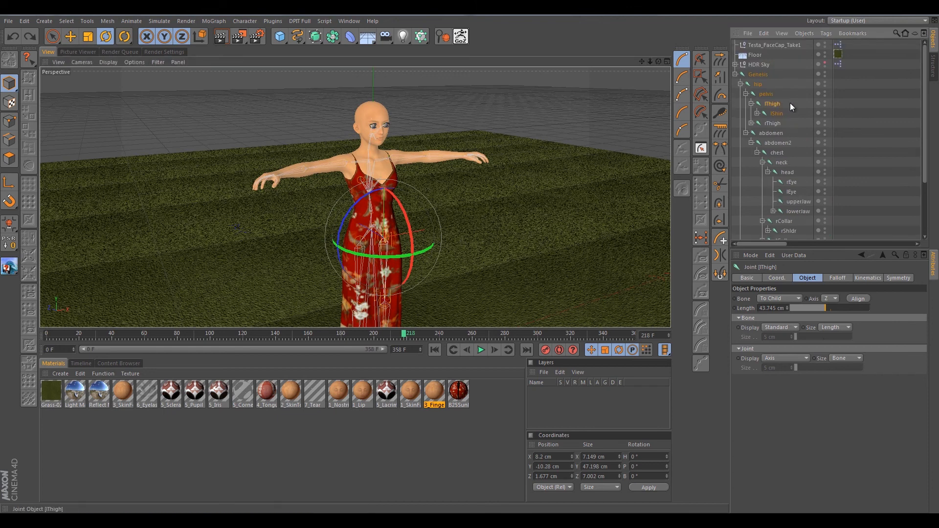
{"action": "left_click", "coordinate": [735, 74]}
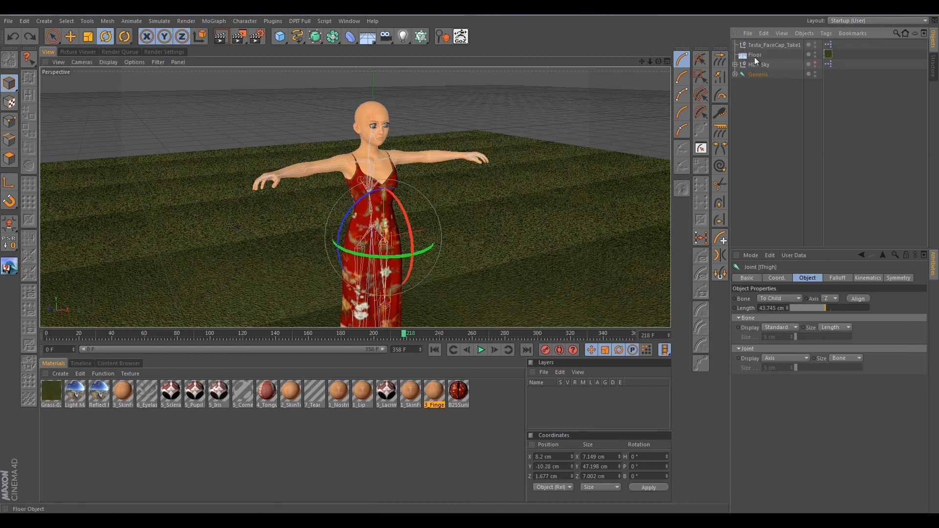
Delete the sky, the Floor and the Testa_FaceCap_Take1 object, leaving only the Genesis hierarchy in the scene.
{"action": "left_click", "coordinate": [759, 63]}
{"action": "key", "text": "Delete"}
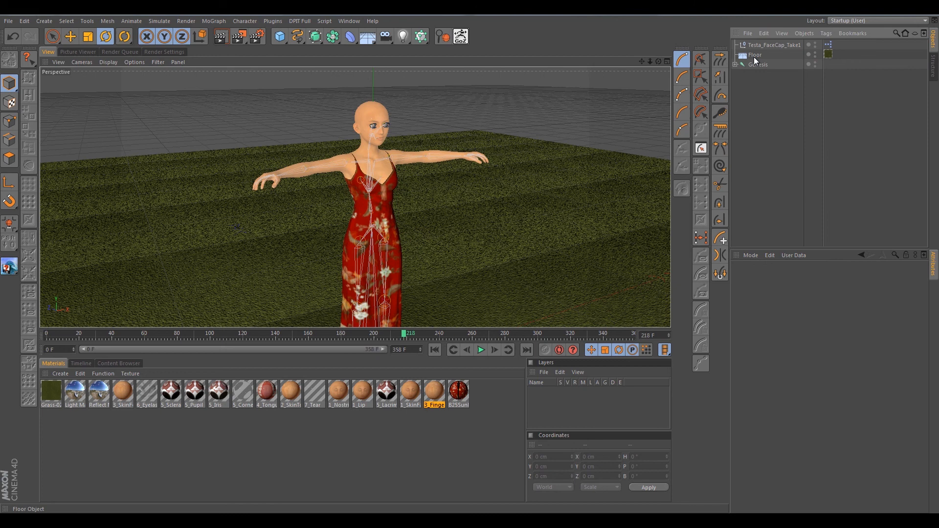
{"action": "left_click", "coordinate": [759, 53]}
{"action": "key", "text": "Delete"}
{"action": "left_click", "coordinate": [759, 45]}
{"action": "key", "text": "Delete"}
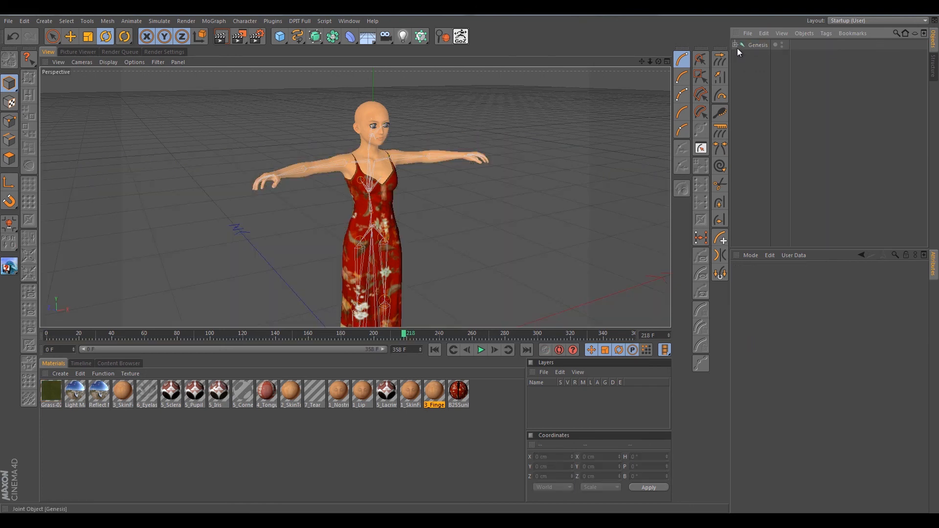
Expand the Genesis hierarchy and delete its Poses: Genesis.Shape null.
{"action": "left_click", "coordinate": [735, 45]}
{"action": "scroll", "coordinate": [762, 78], "scroll_direction": "down", "scroll_amount": 5}
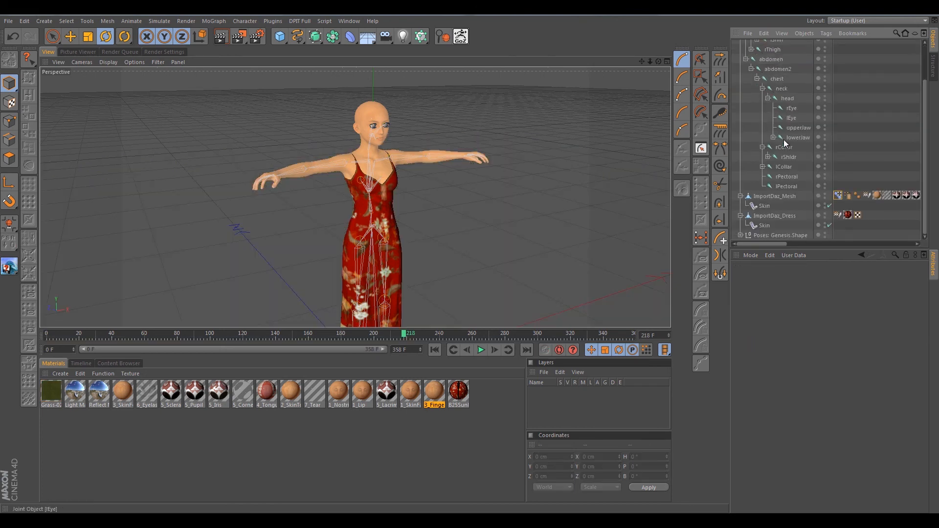
{"action": "left_click", "coordinate": [779, 234]}
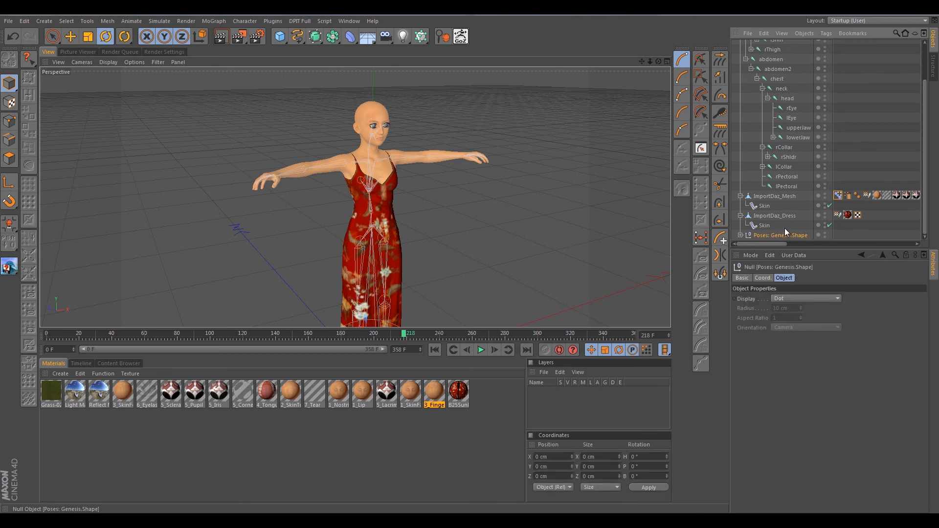
{"action": "key", "text": "Delete"}
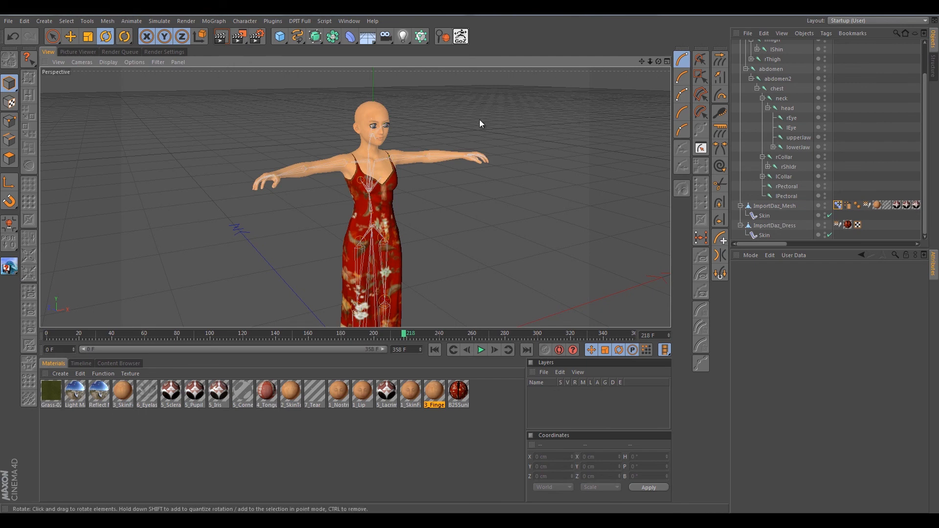
Export the scene to FBX version 7.2 (2012), replacing the existing Testa_mb.fbx and keeping the export settings as they are.
{"action": "left_click", "coordinate": [8, 21]}
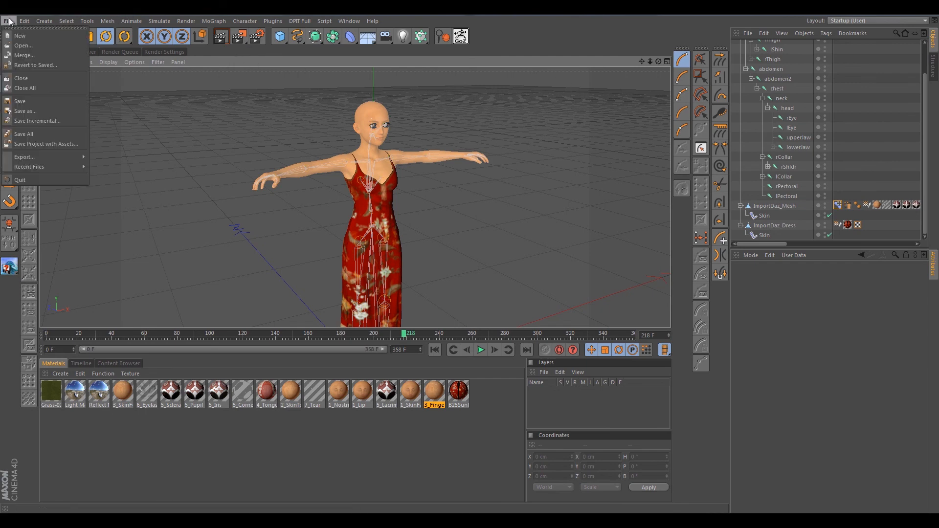
{"action": "mouse_move", "coordinate": [35, 156]}
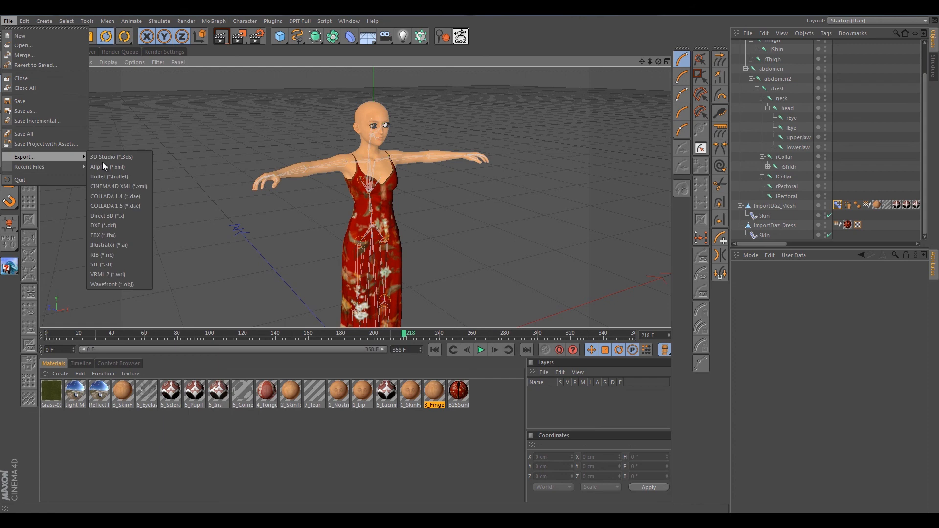
{"action": "left_click", "coordinate": [100, 235]}
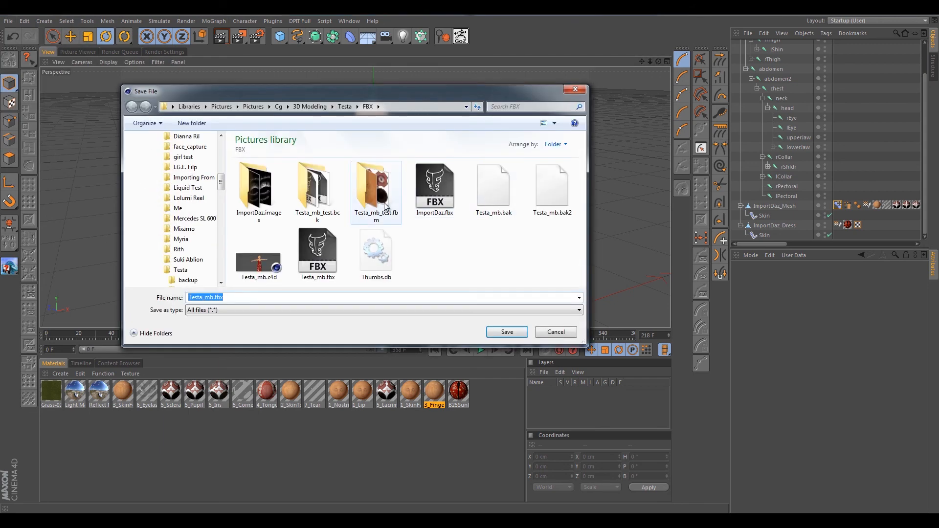
{"action": "left_click", "coordinate": [325, 250]}
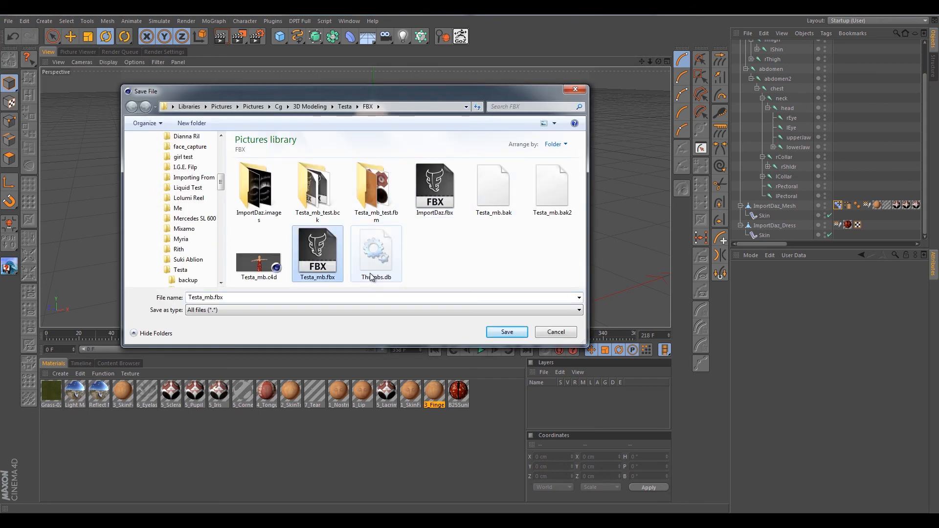
{"action": "left_click", "coordinate": [499, 334]}
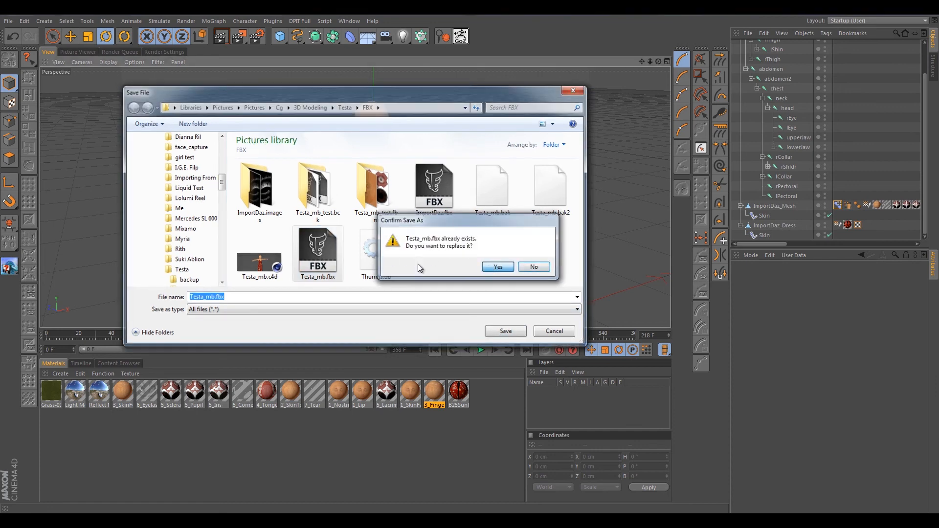
{"action": "key", "text": "Return"}
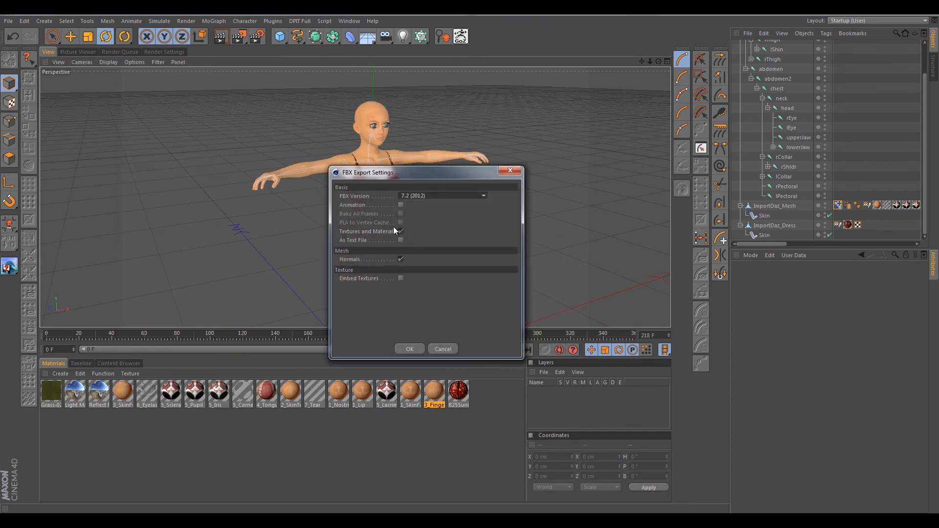
{"action": "left_click", "coordinate": [411, 348]}
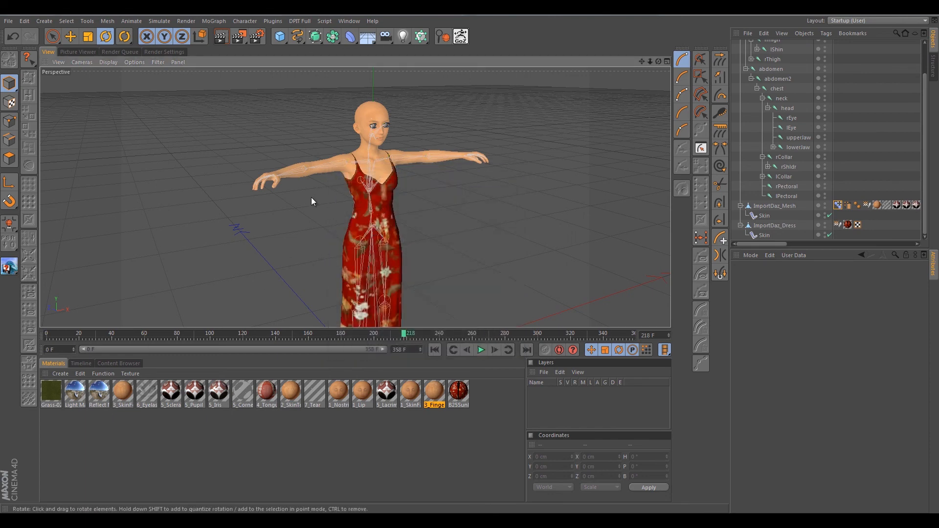
{"action": "left_click_drag", "start_coordinate": [453, 202], "coordinate": [338, 214], "text": "alt"}
{"action": "middle_click_drag", "start_coordinate": [363, 186], "coordinate": [391, 167], "text": "alt"}
{"action": "right_click_drag", "start_coordinate": [391, 167], "coordinate": [318, 186], "text": "alt"}
{"action": "left_click_drag", "start_coordinate": [307, 200], "coordinate": [451, 200], "text": "alt"}
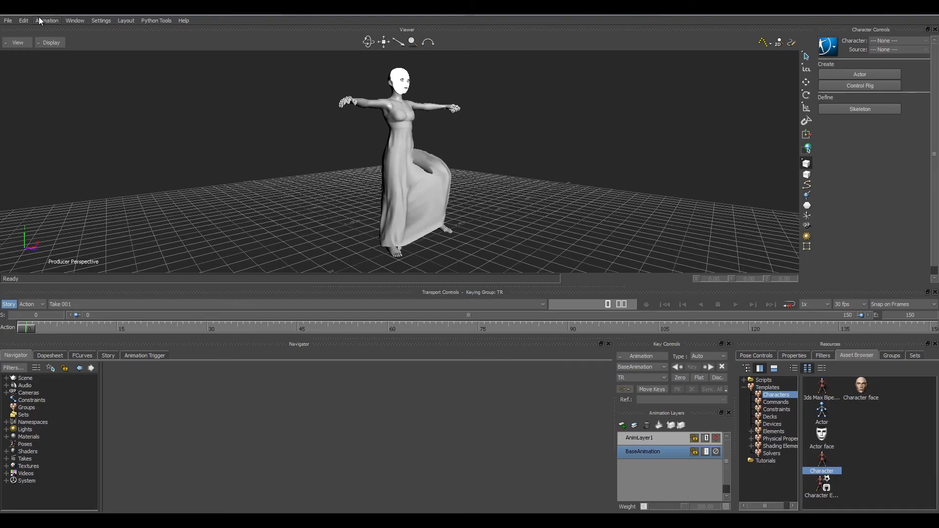
Switch to MotionBuilder and open Testa_mb.fbx with the current open options, discarding the changes to the loaded scene.
{"action": "left_click", "coordinate": [8, 21]}
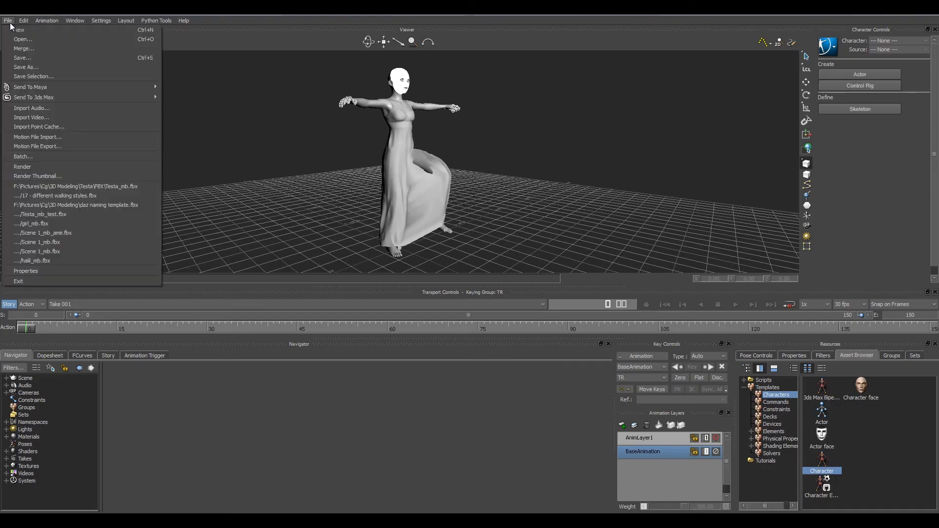
{"action": "left_click", "coordinate": [37, 42]}
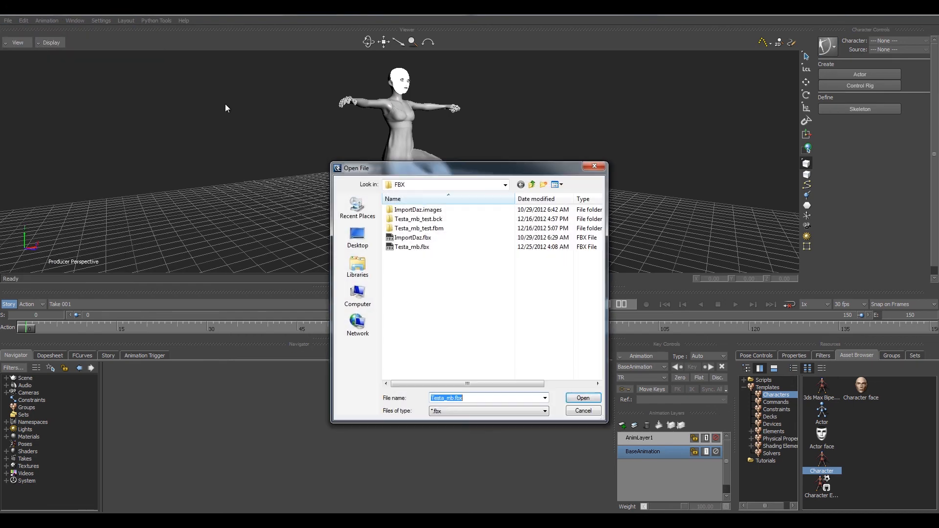
{"action": "left_click", "coordinate": [419, 247]}
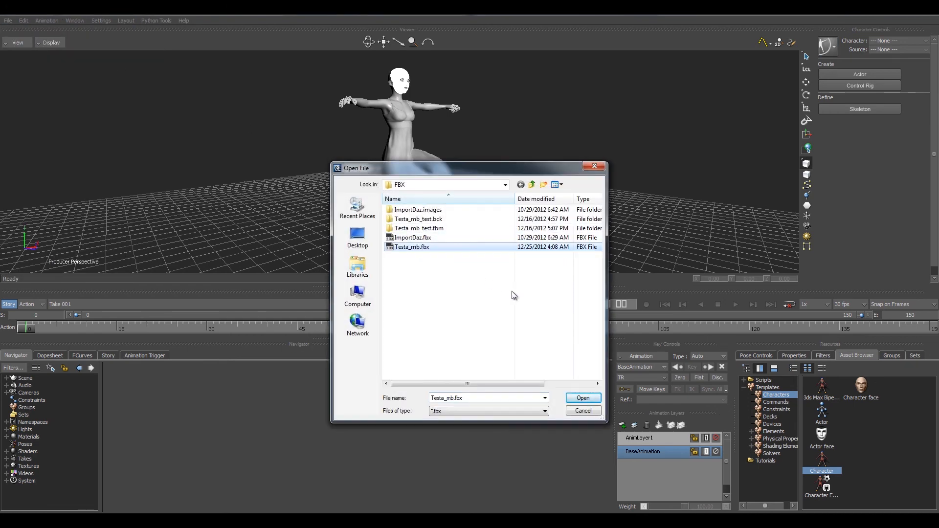
{"action": "left_click", "coordinate": [582, 399]}
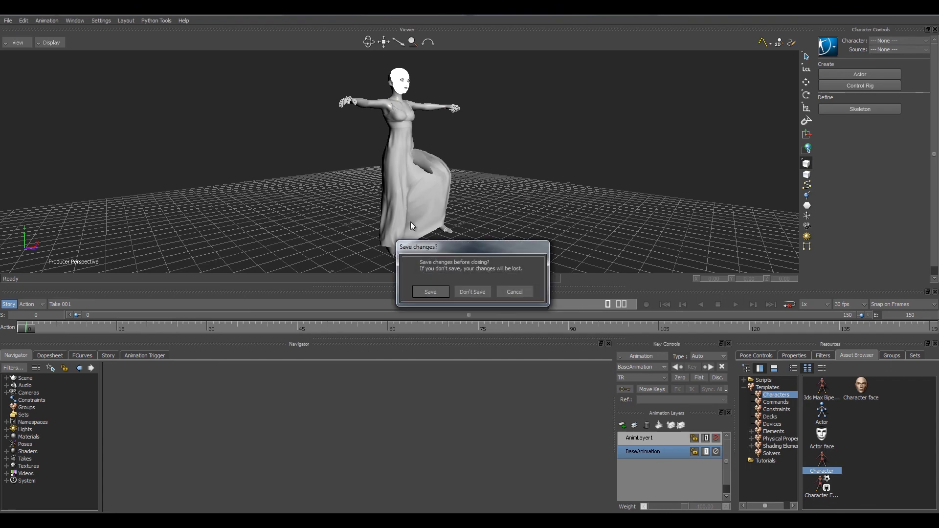
{"action": "left_click", "coordinate": [468, 292]}
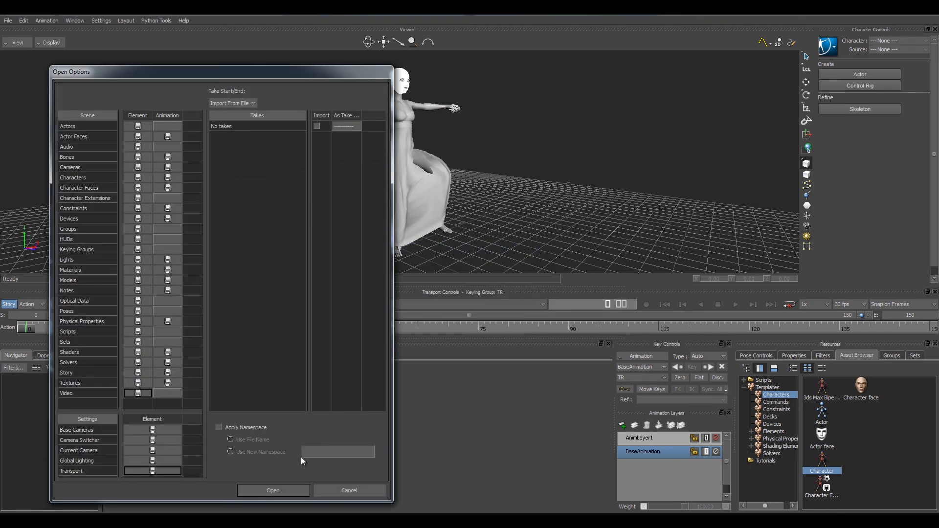
{"action": "left_click", "coordinate": [274, 489]}
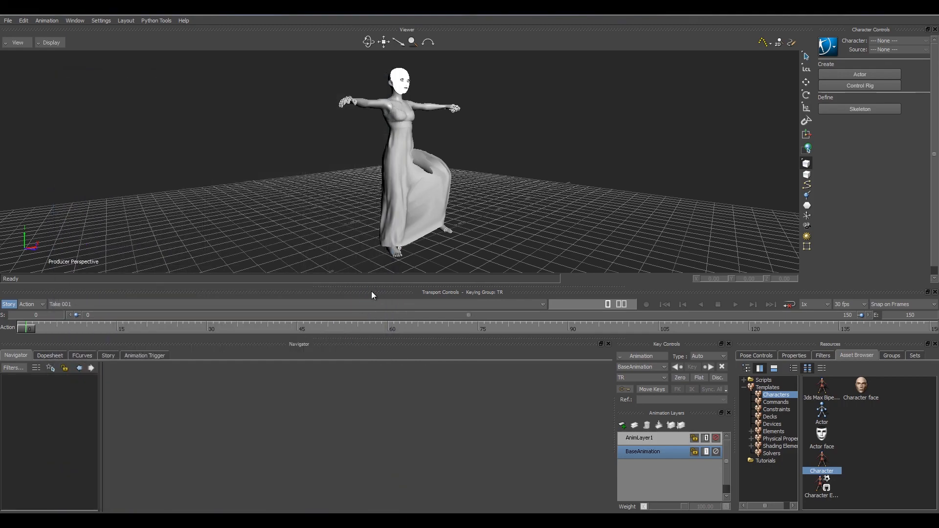
Examine the reloaded character's pose from several angles in the viewer.
{"action": "left_click_drag", "start_coordinate": [511, 184], "coordinate": [533, 211], "text": "ctrl+shift"}
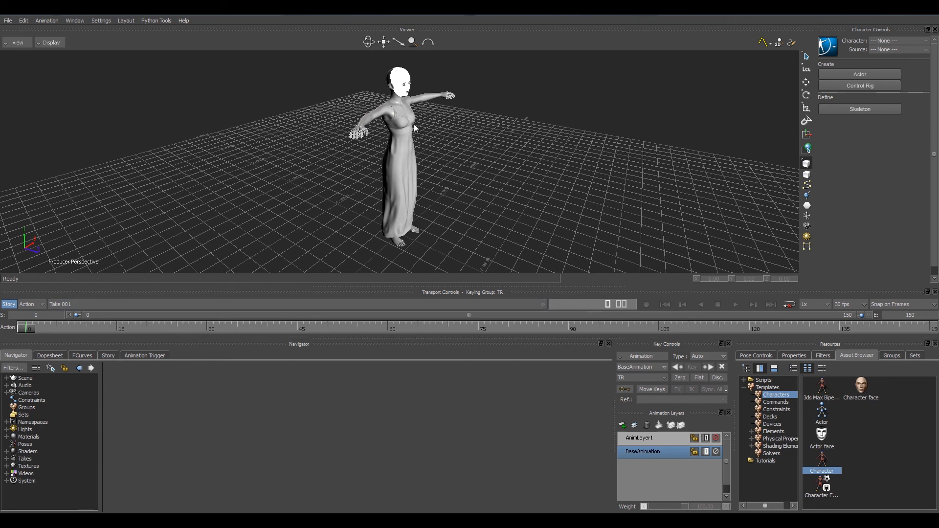
{"action": "scroll", "coordinate": [412, 128], "scroll_direction": "up", "scroll_amount": 5}
{"action": "left_click_drag", "start_coordinate": [438, 137], "coordinate": [410, 205], "text": "shift"}
{"action": "left_click_drag", "start_coordinate": [412, 149], "coordinate": [360, 147], "text": "ctrl+shift"}
{"action": "left_click_drag", "start_coordinate": [398, 182], "coordinate": [420, 201], "text": "ctrl+shift"}
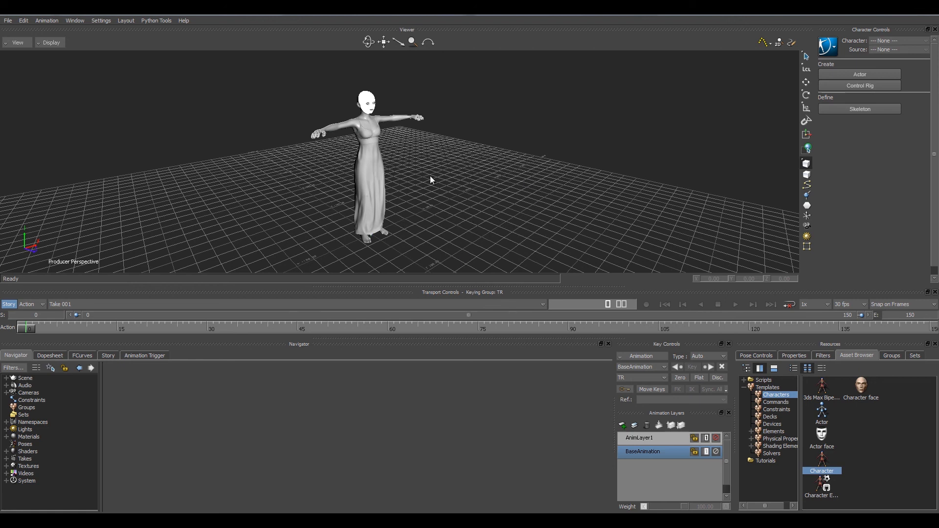
{"action": "left_click_drag", "start_coordinate": [435, 178], "coordinate": [418, 213], "text": "ctrl+shift"}
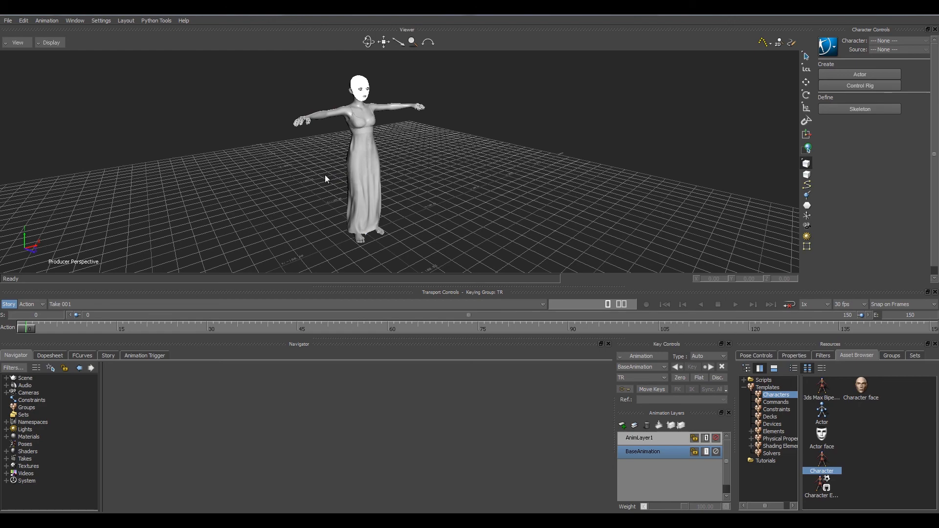
{"action": "mouse_move", "coordinate": [325, 186]}
{"action": "left_mouse_down", "text": "ctrl+shift"}
{"action": "mouse_move", "coordinate": [307, 195]}
{"action": "mouse_move", "coordinate": [335, 181]}
{"action": "left_mouse_up", "text": "ctrl+shift"}
Expand Scene and Genesis in the scene tree and examine the contents of ImportDaz_Mesh and ImportDaz_Dress.
{"action": "left_click", "coordinate": [6, 378]}
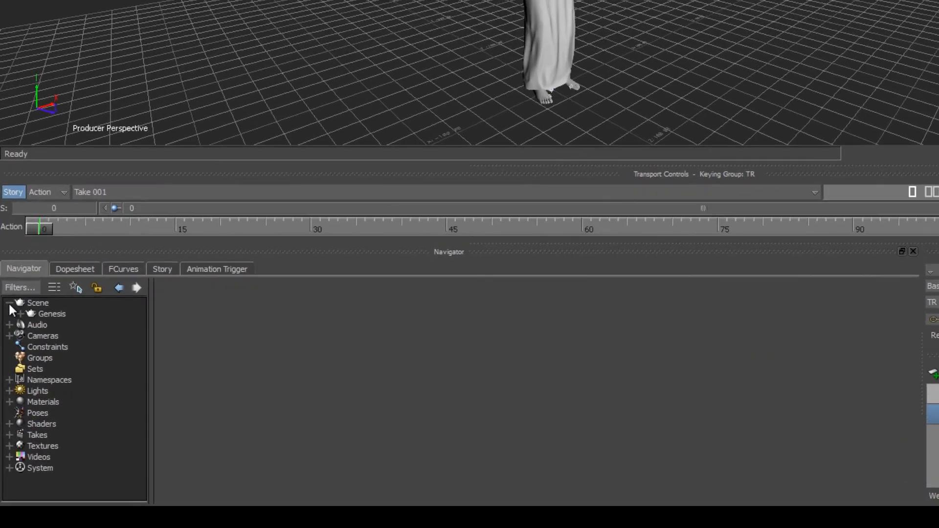
{"action": "left_click", "coordinate": [12, 385]}
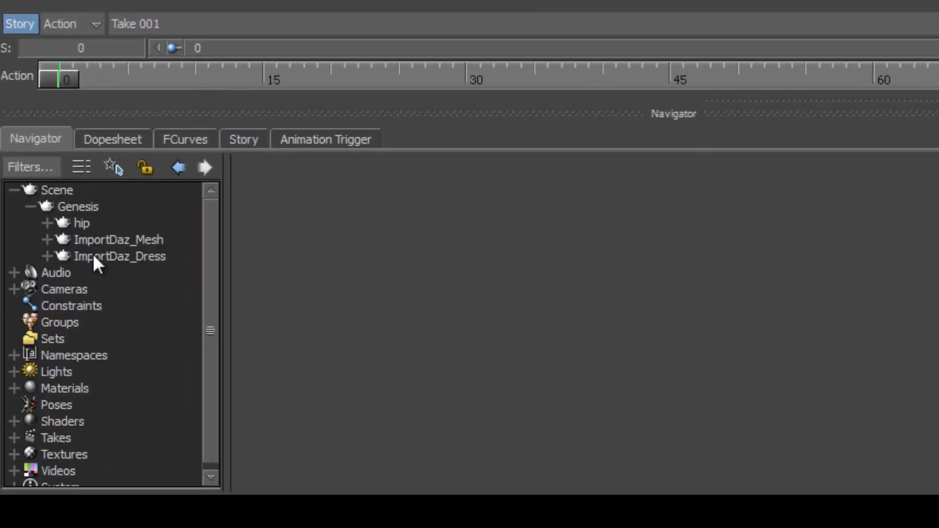
{"action": "left_click", "coordinate": [45, 239]}
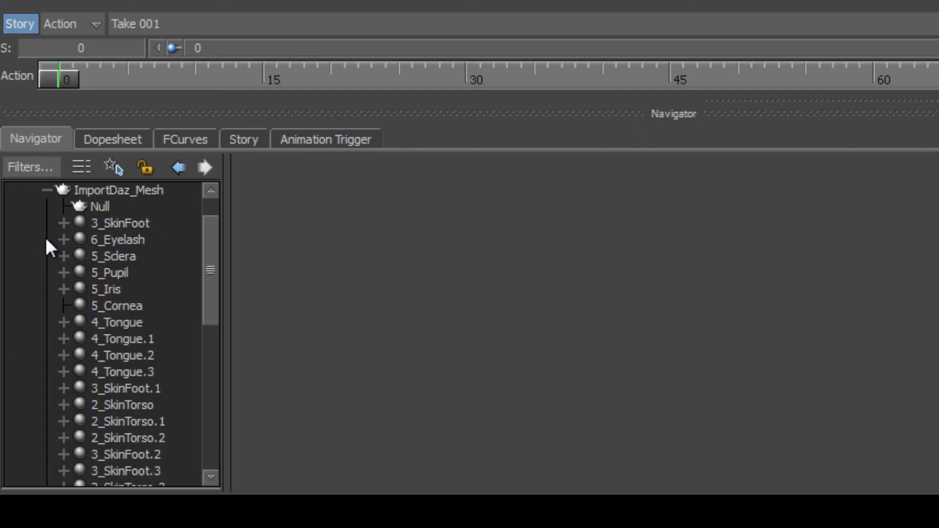
{"action": "left_click", "coordinate": [46, 190]}
{"action": "scroll", "coordinate": [44, 222], "scroll_direction": "up", "scroll_amount": 1}
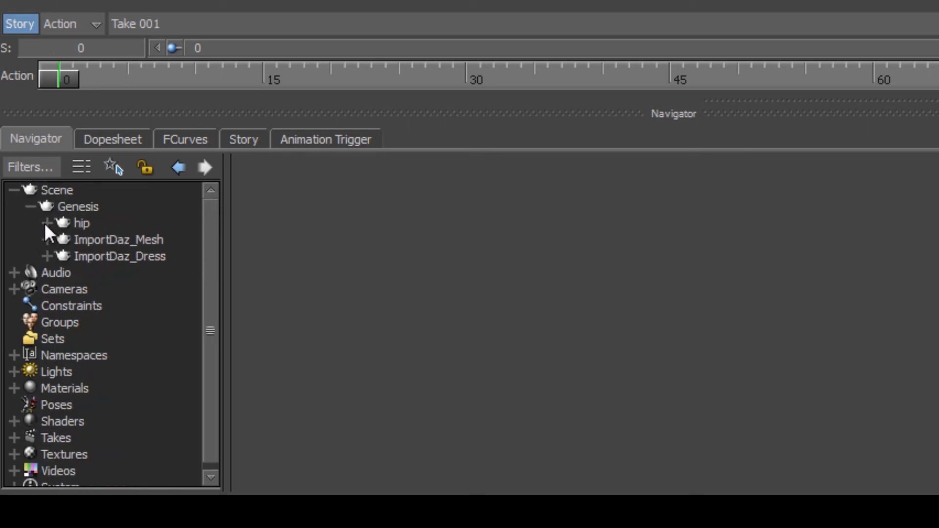
{"action": "left_click", "coordinate": [46, 256]}
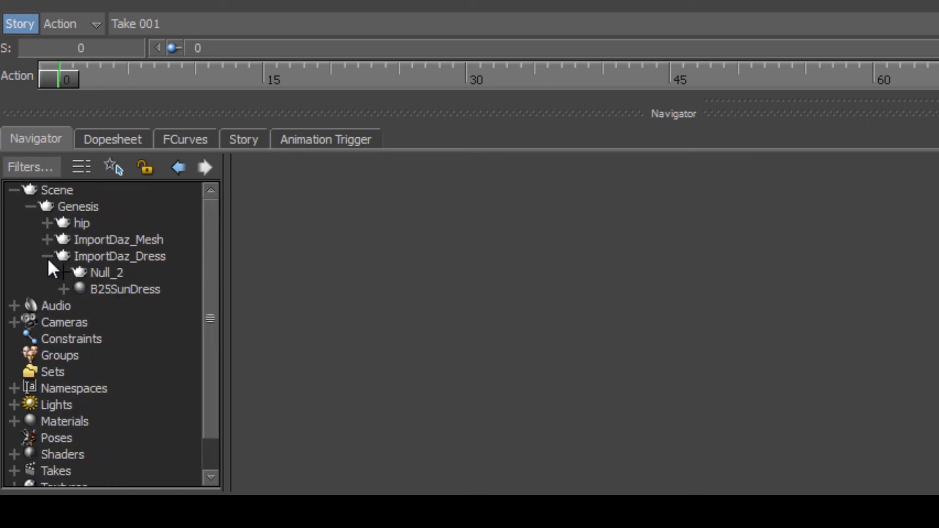
{"action": "left_click", "coordinate": [47, 256]}
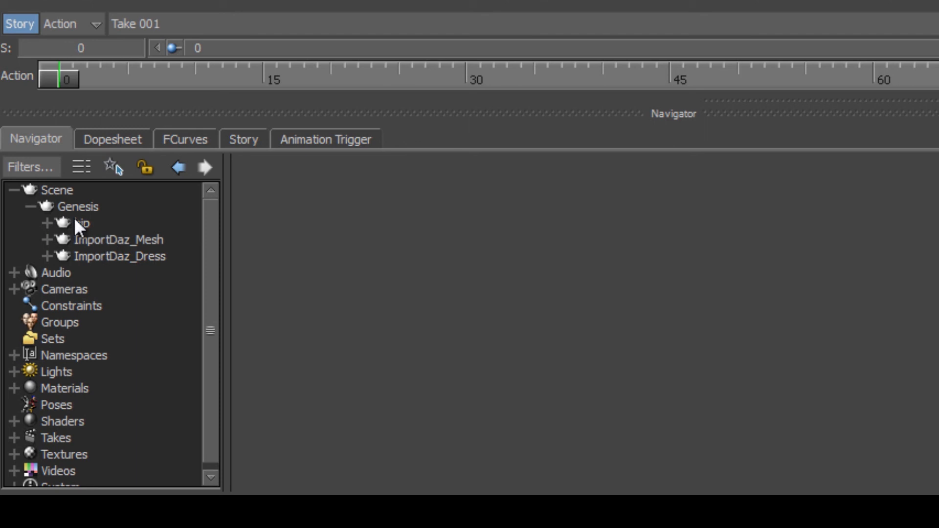
Try to characterize the Genesis hip hierarchy with the Character template, and review the list of missing nodes.
{"action": "left_click", "coordinate": [79, 203]}
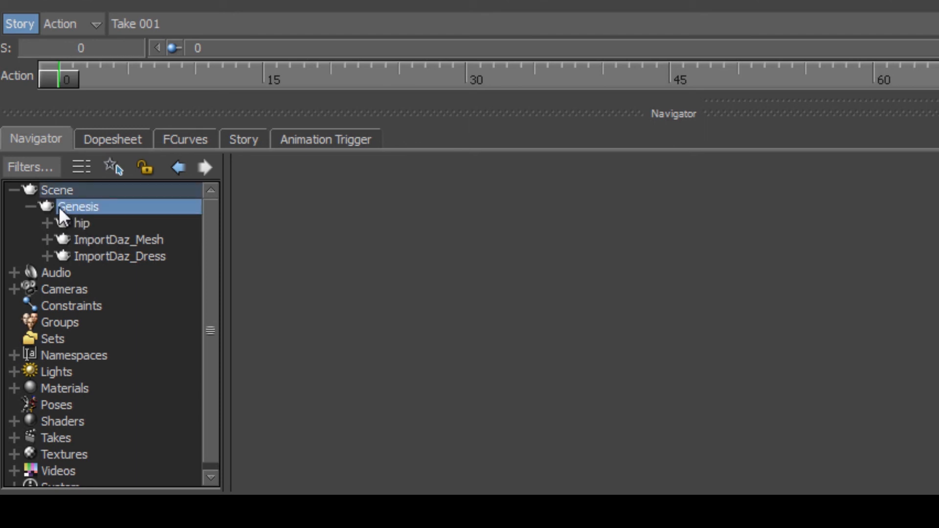
{"action": "left_click", "coordinate": [81, 222]}
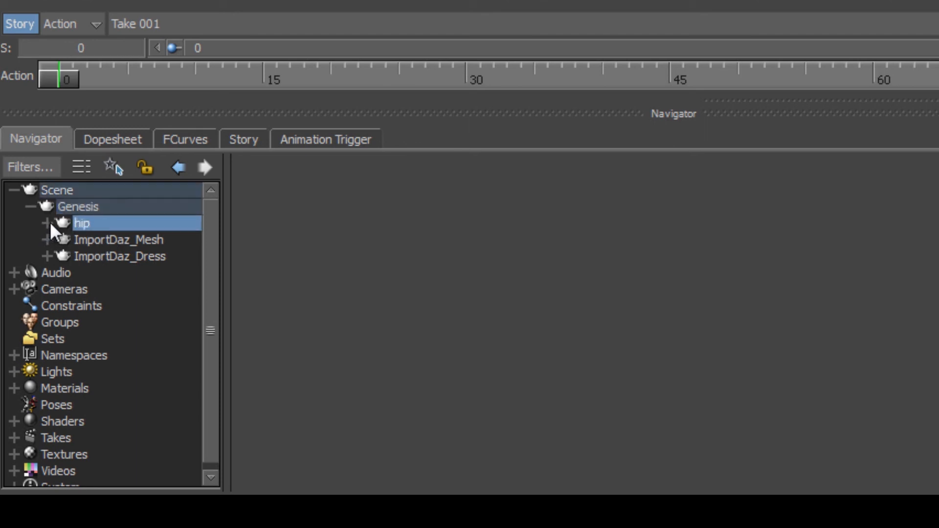
{"action": "left_click", "coordinate": [47, 223]}
{"action": "left_click", "coordinate": [47, 223]}
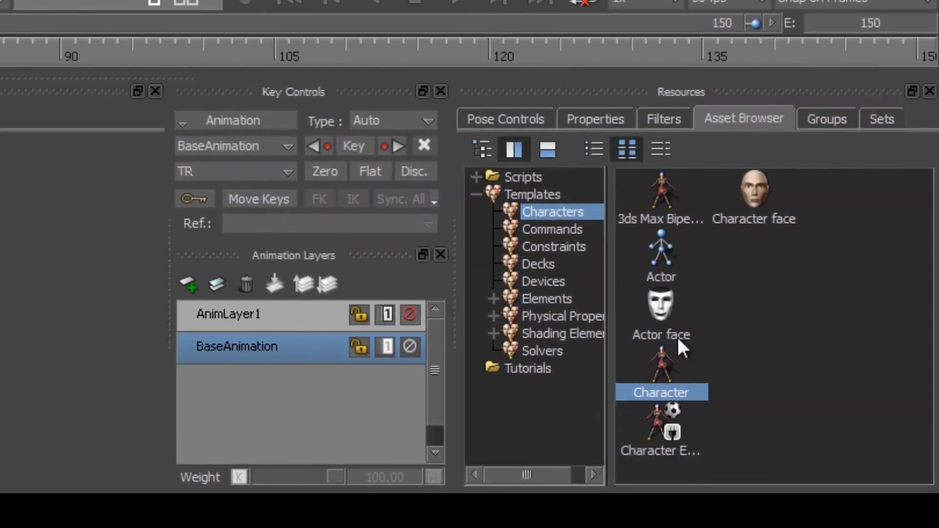
{"action": "left_click_drag", "start_coordinate": [663, 364], "coordinate": [142, 144]}
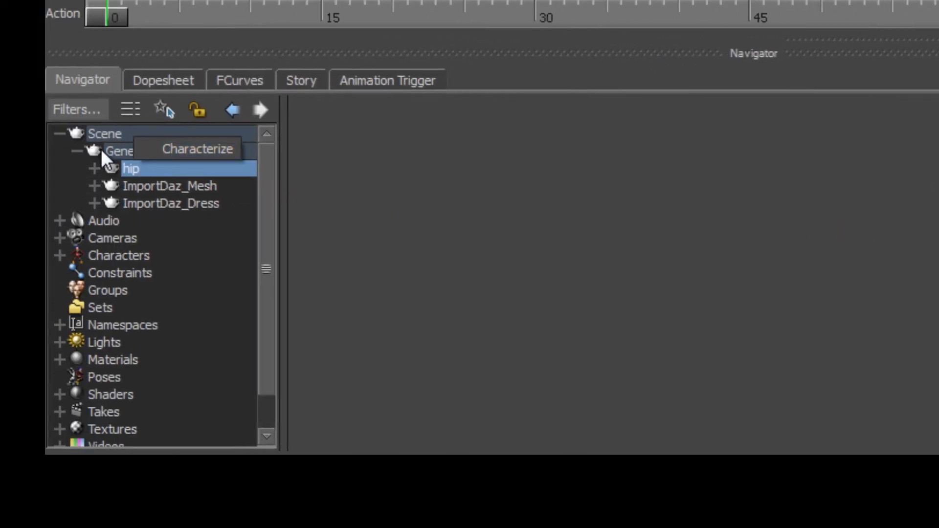
{"action": "left_click", "coordinate": [180, 147]}
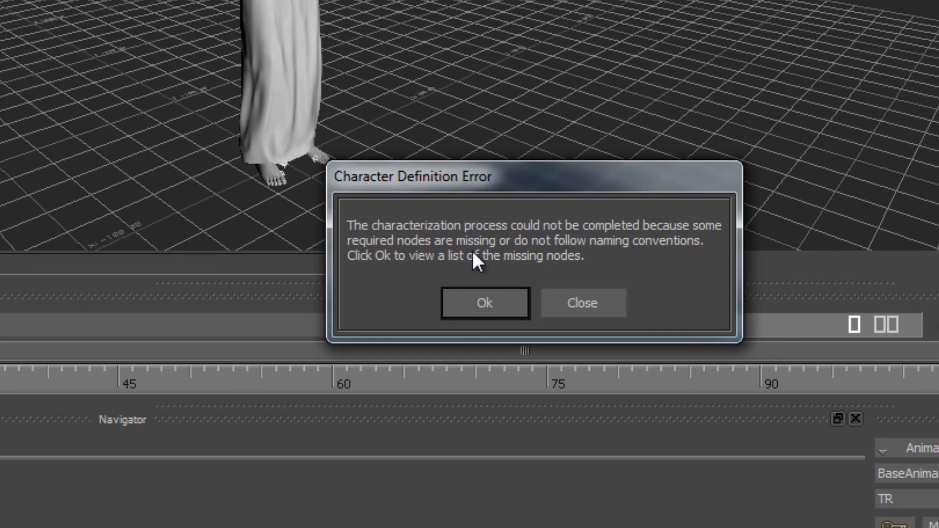
{"action": "left_click", "coordinate": [474, 298]}
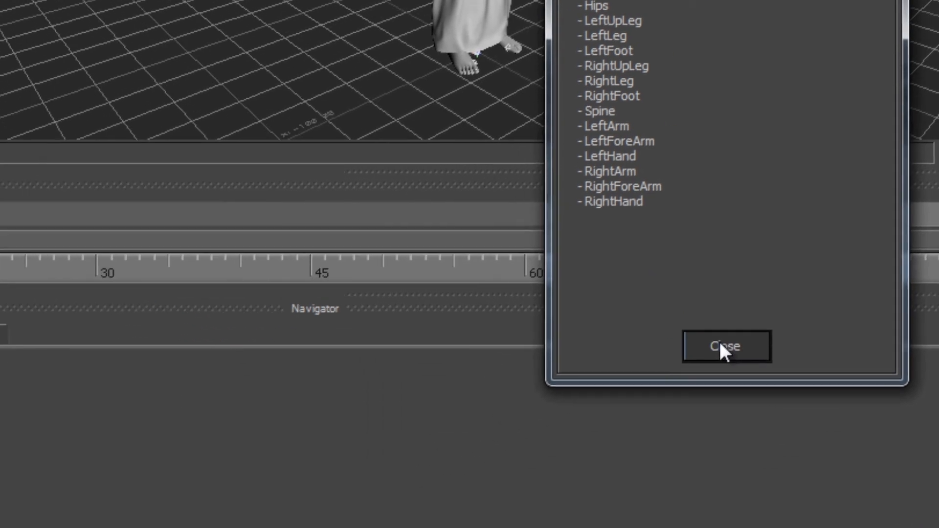
{"action": "left_click", "coordinate": [530, 456]}
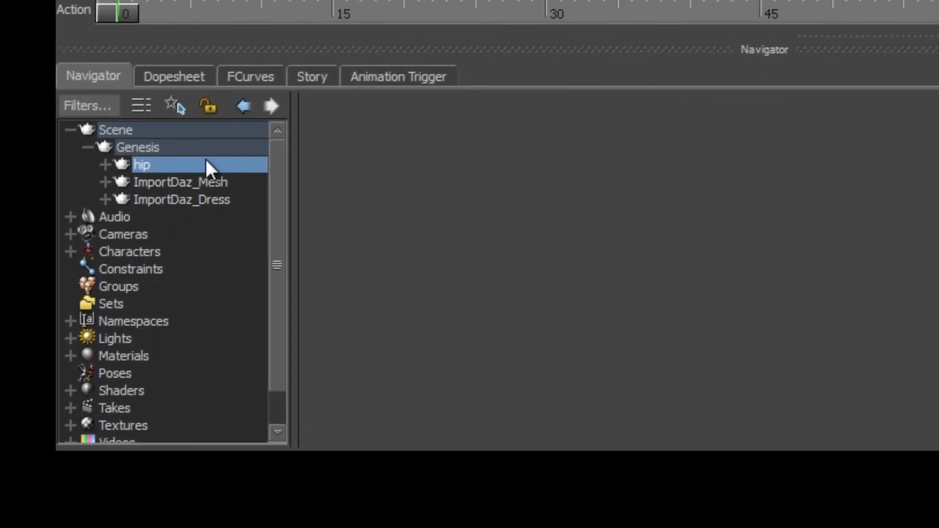
Expand Characters in the scene tree and rename the Character entry to Testa_Character.
{"action": "left_click", "coordinate": [113, 250]}
{"action": "left_click", "coordinate": [69, 251]}
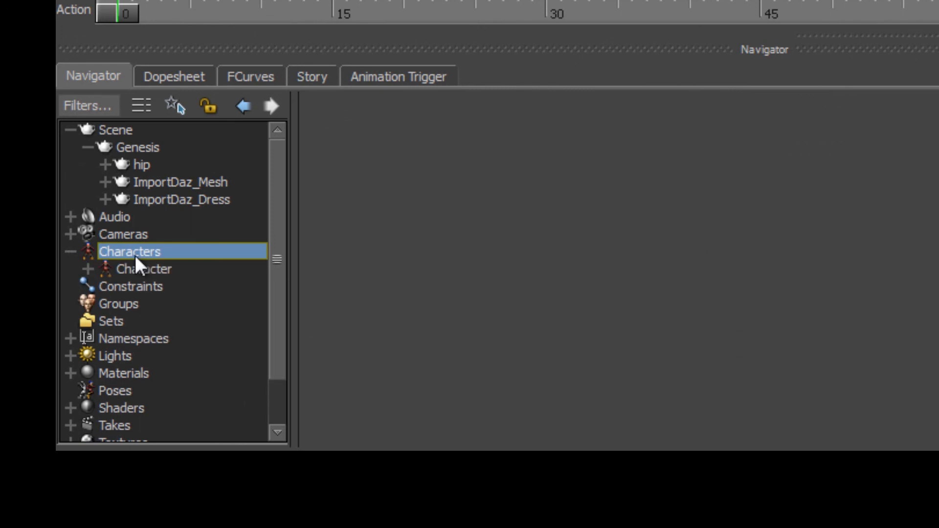
{"action": "left_click", "coordinate": [157, 270]}
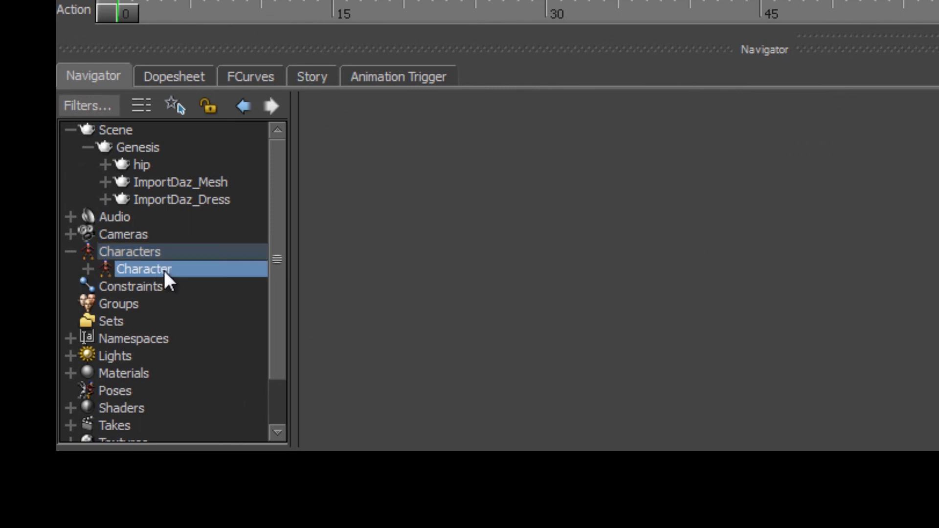
{"action": "right_click", "coordinate": [136, 265]}
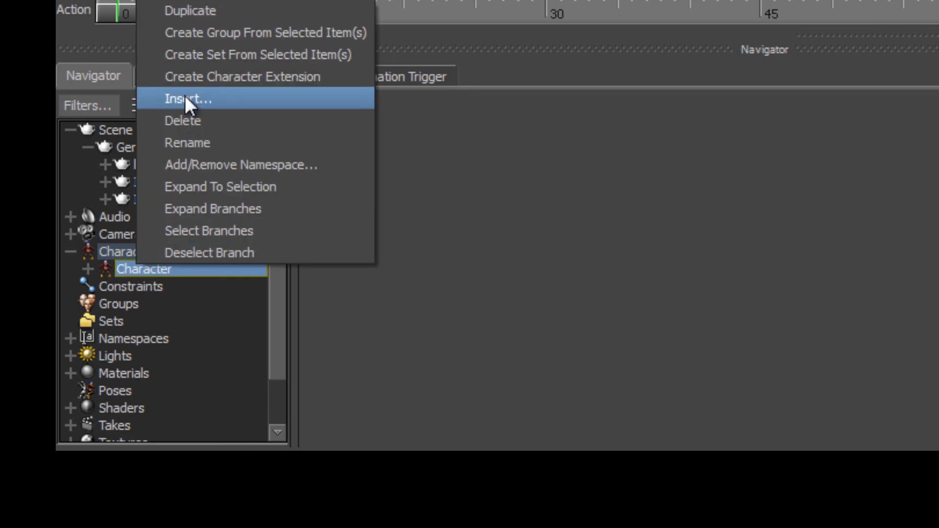
{"action": "left_click", "coordinate": [202, 143]}
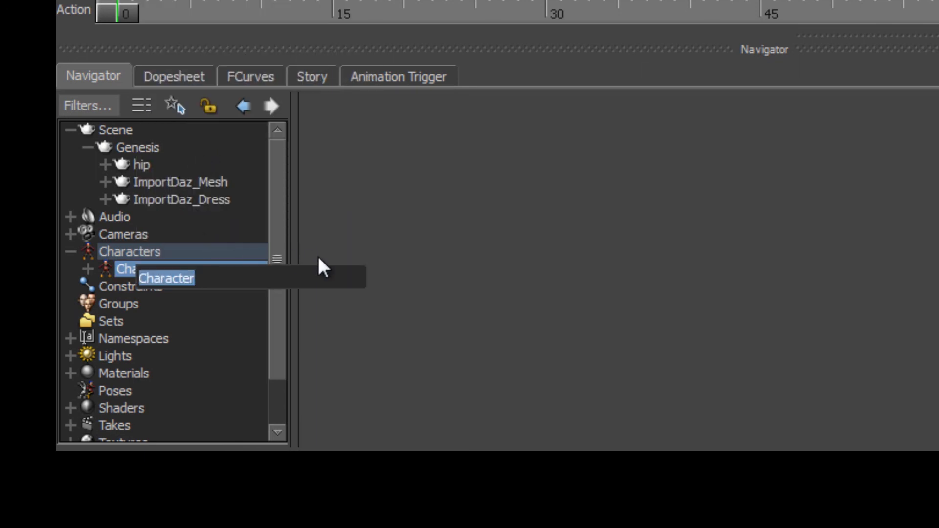
{"action": "key", "text": "Left"}
{"action": "key", "text": "Left"}
{"action": "key", "text": "Left"}
{"action": "key", "text": "Left"}
{"action": "key", "text": "Left"}
{"action": "key", "text": "Left"}
{"action": "key", "text": "Left"}
{"action": "key", "text": "Left"}
{"action": "key", "text": "Left"}
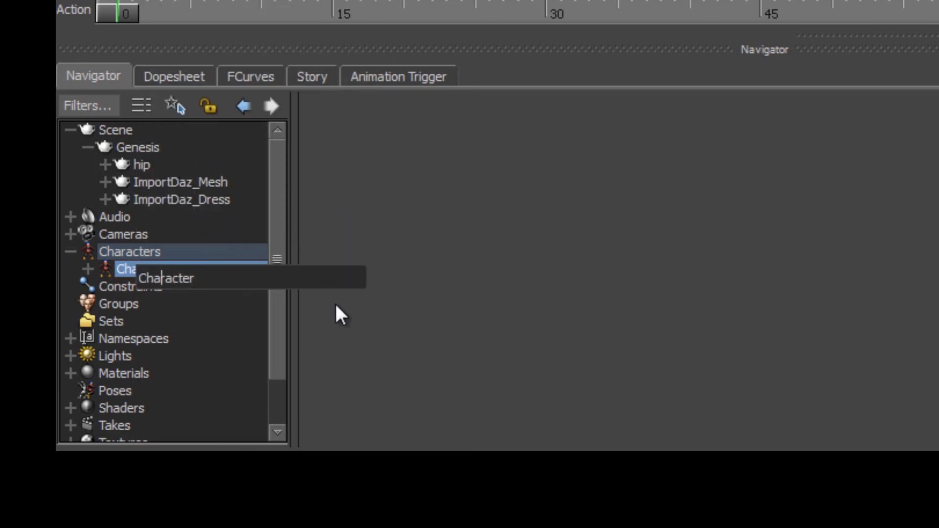
{"action": "type", "text": "Testa_"}
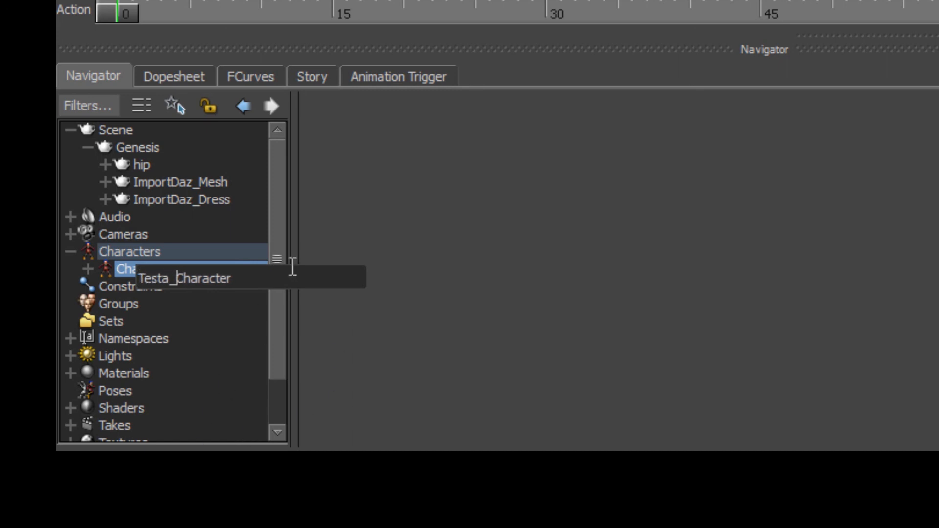
{"action": "left_click", "coordinate": [111, 271]}
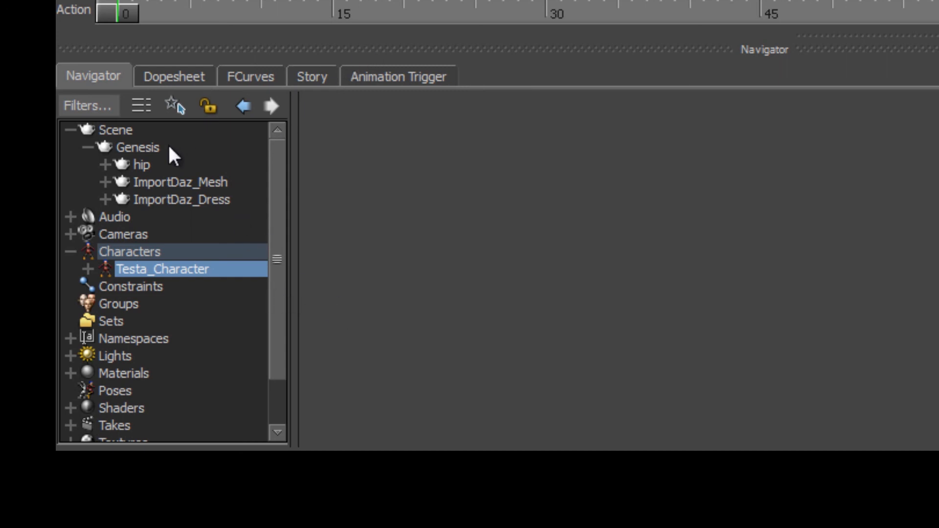
Open the character definition of Testa_Character and expand its Base (required) mapping slots.
{"action": "double_click", "coordinate": [109, 268]}
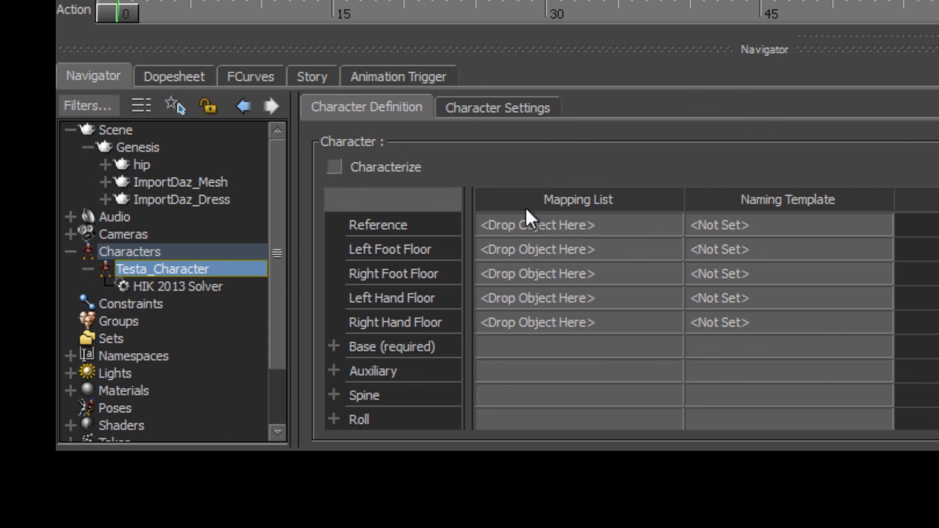
{"action": "scroll", "coordinate": [519, 274], "scroll_direction": "down", "scroll_amount": 5}
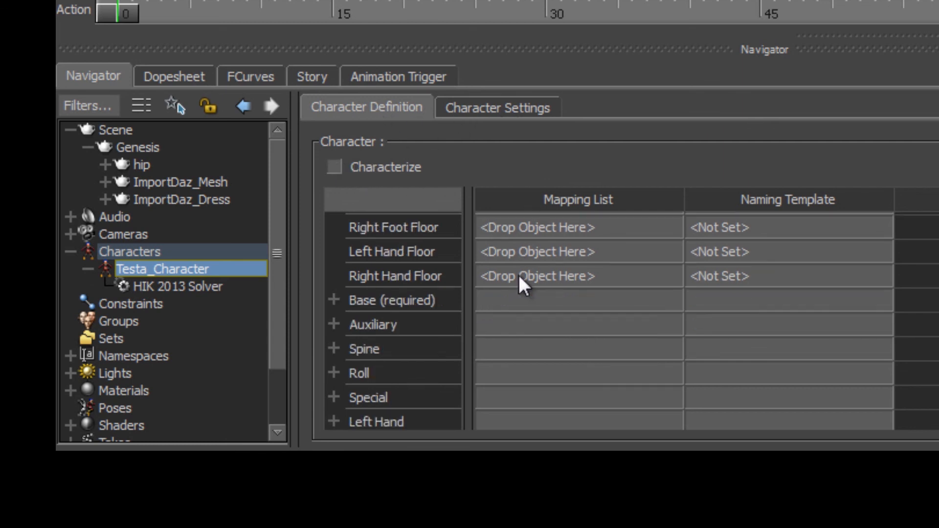
{"action": "scroll", "coordinate": [519, 288], "scroll_direction": "down", "scroll_amount": 2}
{"action": "scroll", "coordinate": [520, 286], "scroll_direction": "up", "scroll_amount": 5}
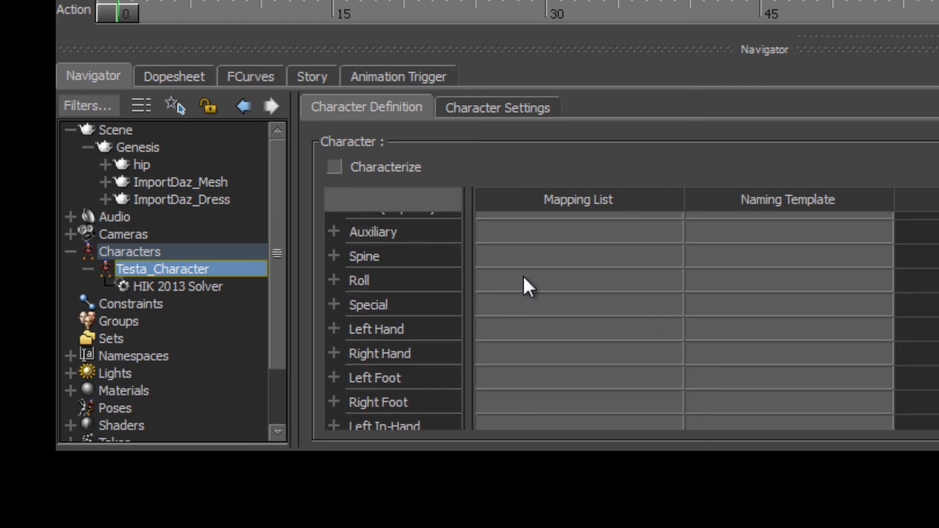
{"action": "scroll", "coordinate": [528, 286], "scroll_direction": "up", "scroll_amount": 1}
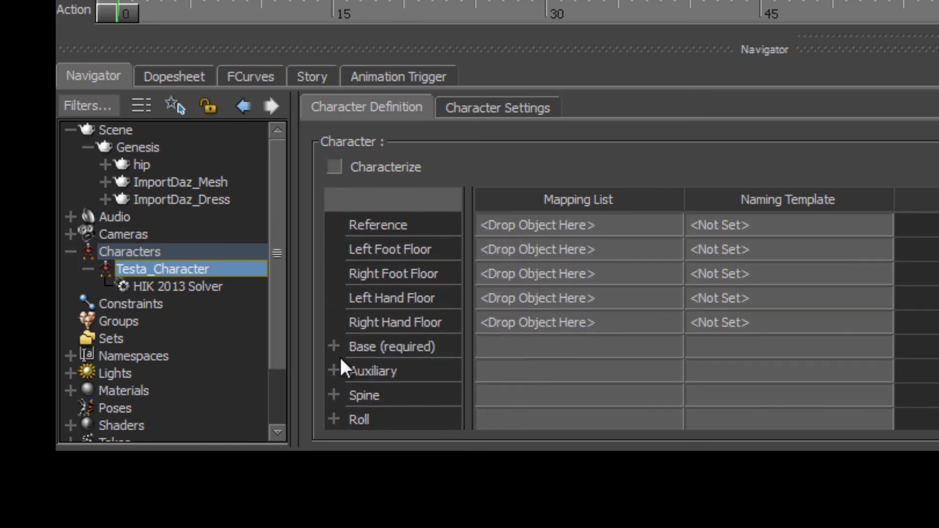
{"action": "left_click", "coordinate": [333, 344]}
{"action": "scroll", "coordinate": [526, 330], "scroll_direction": "down", "scroll_amount": 4}
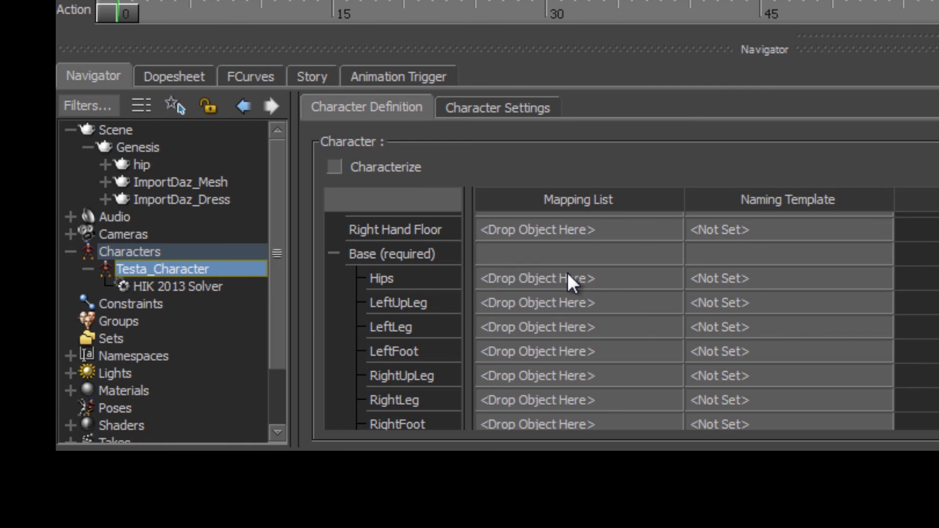
{"action": "scroll", "coordinate": [566, 281], "scroll_direction": "down", "scroll_amount": 1}
{"action": "scroll", "coordinate": [567, 281], "scroll_direction": "up", "scroll_amount": 1}
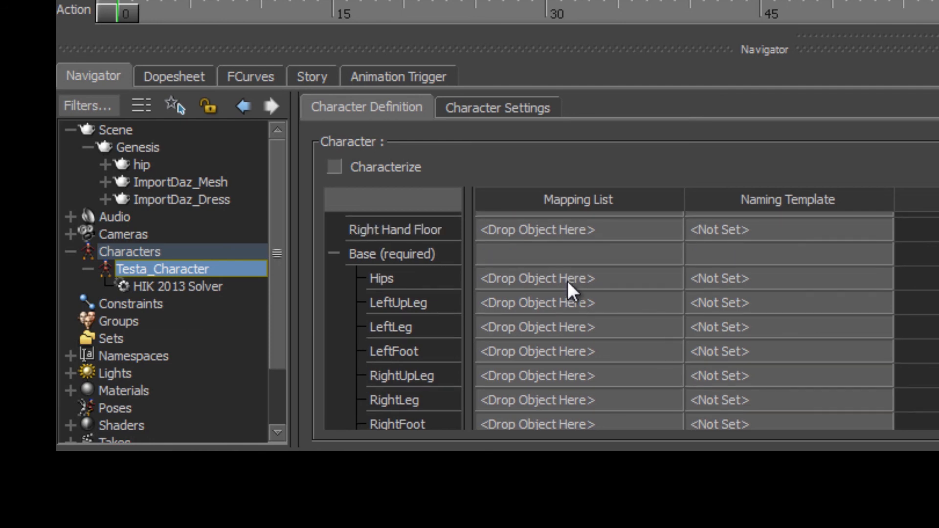
Expand the Genesis hip, pelvis and lThigh joints in the scene tree to expose the left leg bones.
{"action": "left_click", "coordinate": [105, 164]}
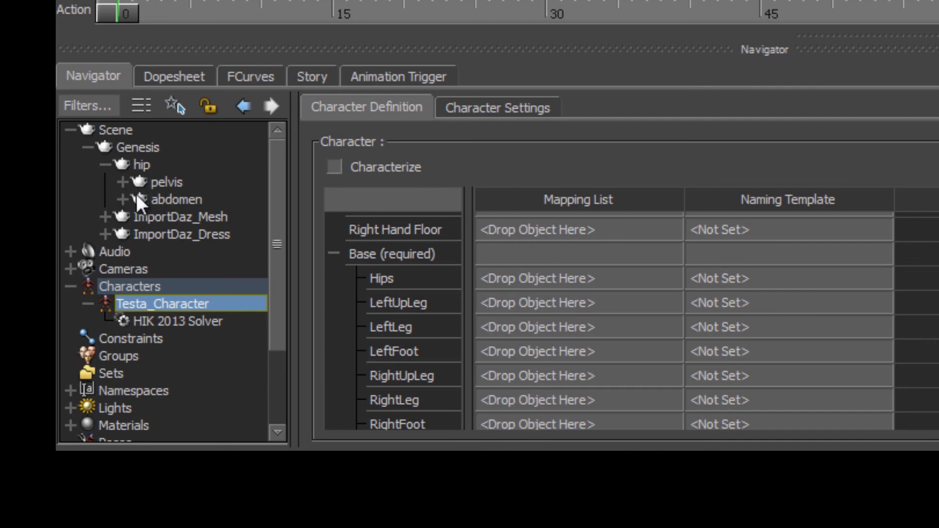
{"action": "left_click", "coordinate": [122, 182]}
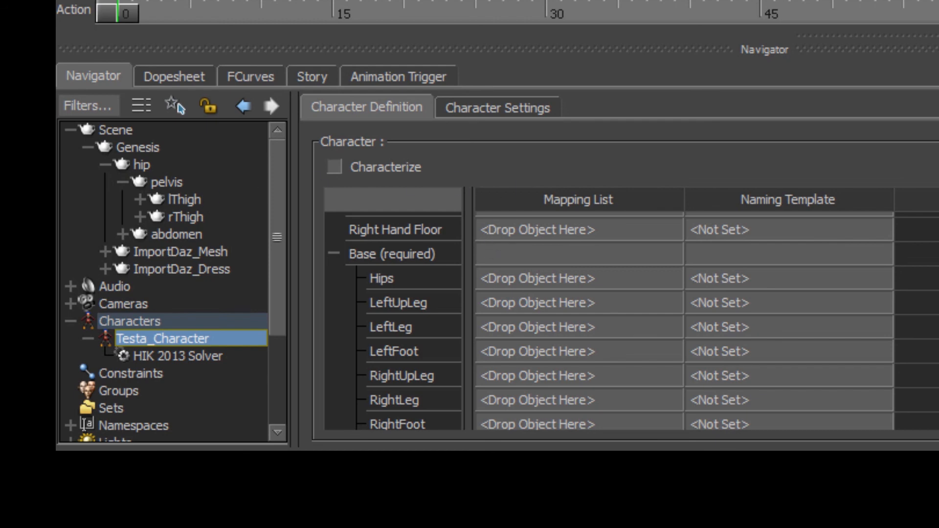
{"action": "left_click", "coordinate": [162, 198]}
{"action": "left_click", "coordinate": [141, 199]}
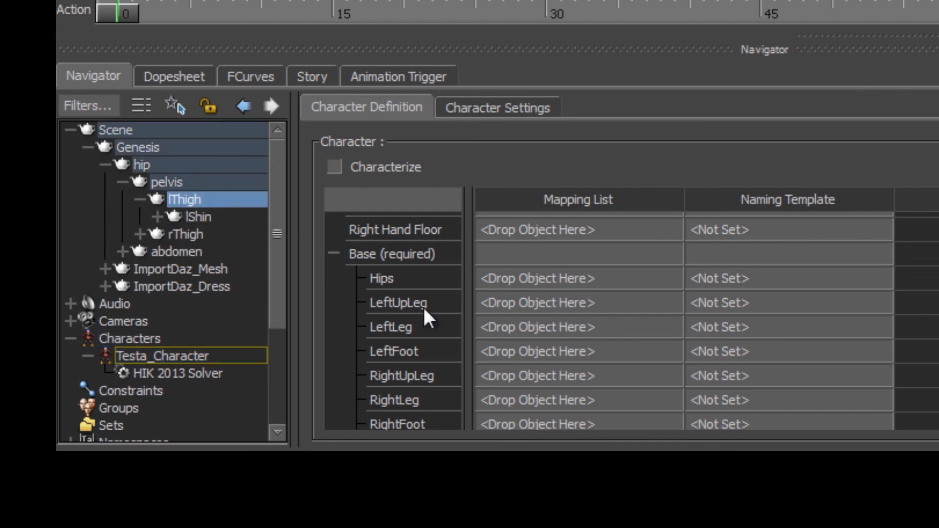
Examine the Base (required) slots and the remaining body-part groups of Testa_Character's mapping list.
{"action": "scroll", "coordinate": [560, 362], "scroll_direction": "down", "scroll_amount": 5}
{"action": "scroll", "coordinate": [568, 330], "scroll_direction": "up", "scroll_amount": 2}
{"action": "scroll", "coordinate": [570, 330], "scroll_direction": "down", "scroll_amount": 4}
{"action": "scroll", "coordinate": [570, 330], "scroll_direction": "up", "scroll_amount": 8}
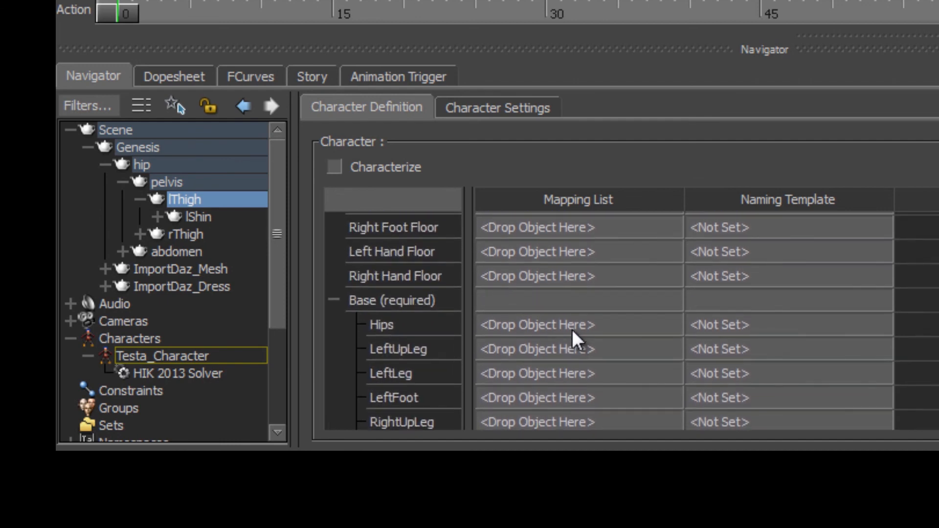
{"action": "scroll", "coordinate": [496, 359], "scroll_direction": "down", "scroll_amount": 3}
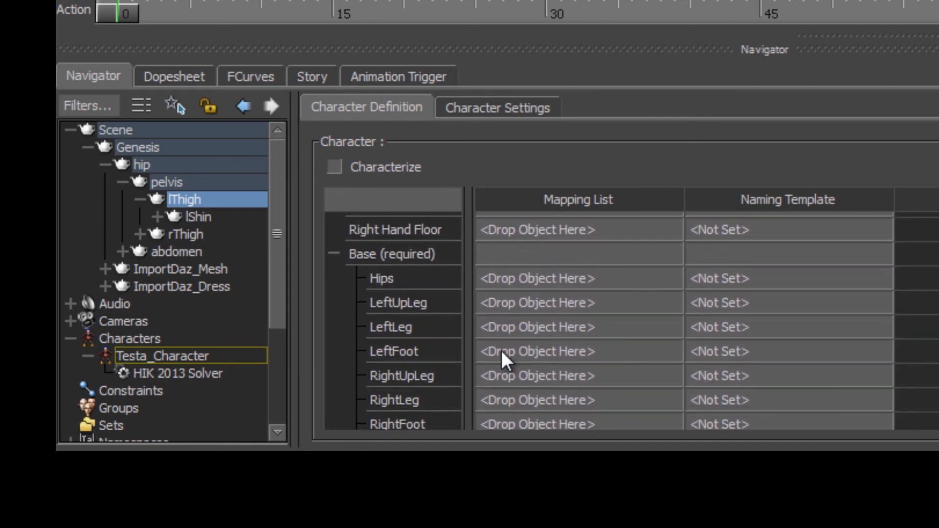
{"action": "scroll", "coordinate": [501, 349], "scroll_direction": "up", "scroll_amount": 1}
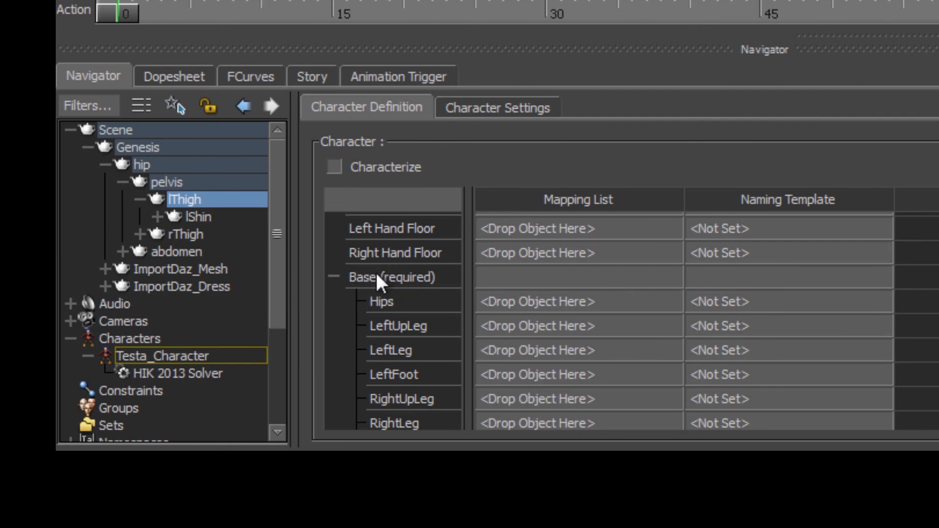
{"action": "scroll", "coordinate": [549, 301], "scroll_direction": "down", "scroll_amount": 7}
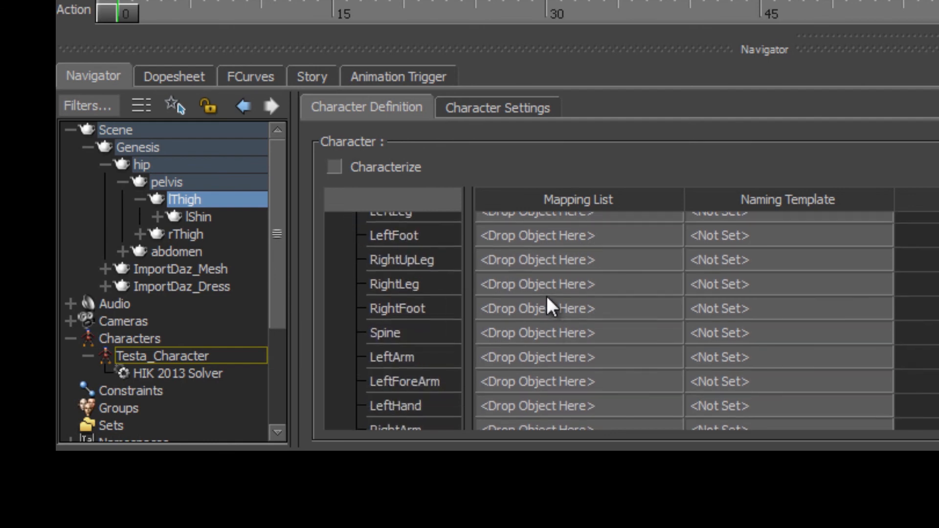
{"action": "scroll", "coordinate": [504, 307], "scroll_direction": "down", "scroll_amount": 4}
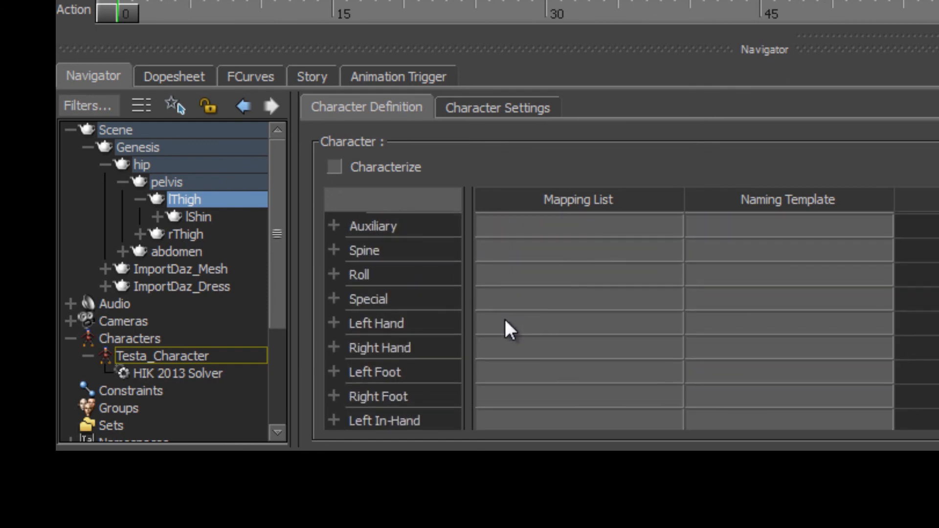
{"action": "scroll", "coordinate": [481, 294], "scroll_direction": "down", "scroll_amount": 3}
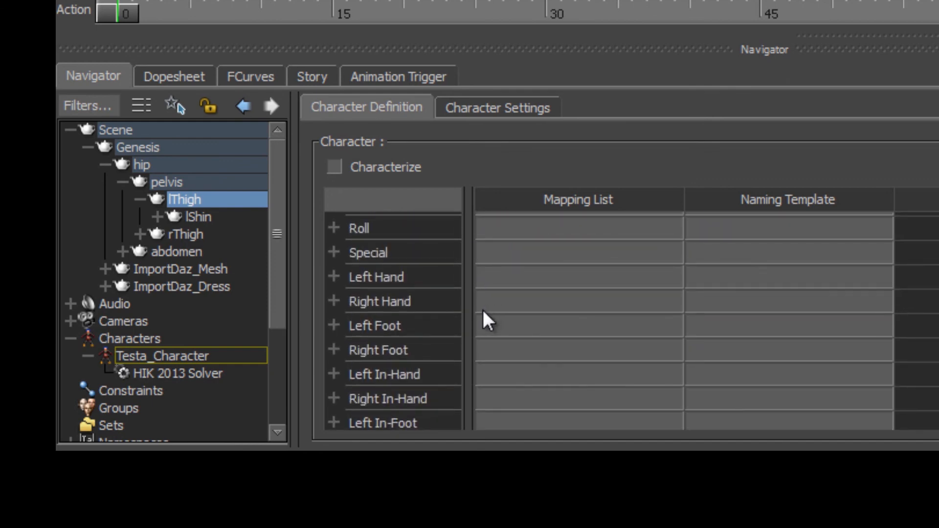
{"action": "scroll", "coordinate": [404, 320], "scroll_direction": "down", "scroll_amount": 2}
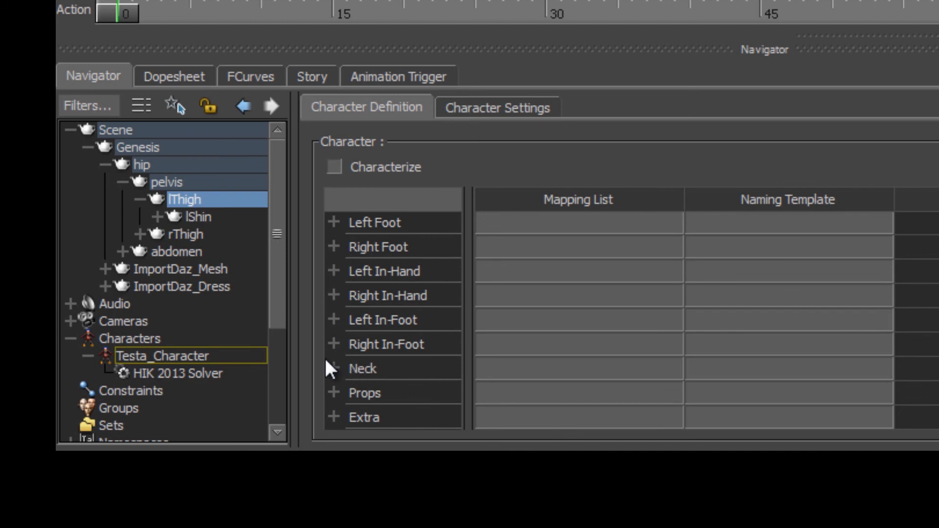
Expand the Neck group in the mapping list, check which slots have a joint assigned, and collapse it again.
{"action": "left_click", "coordinate": [334, 368]}
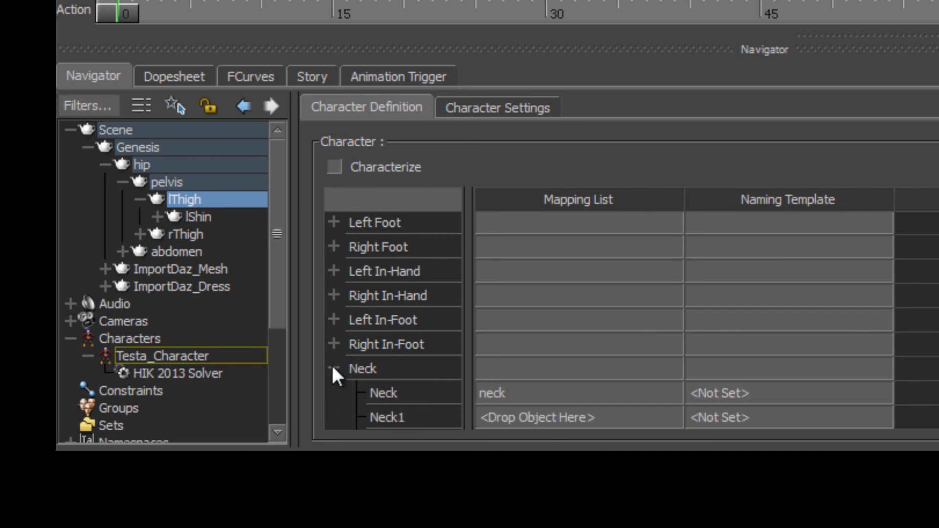
{"action": "scroll", "coordinate": [524, 334], "scroll_direction": "down", "scroll_amount": 1}
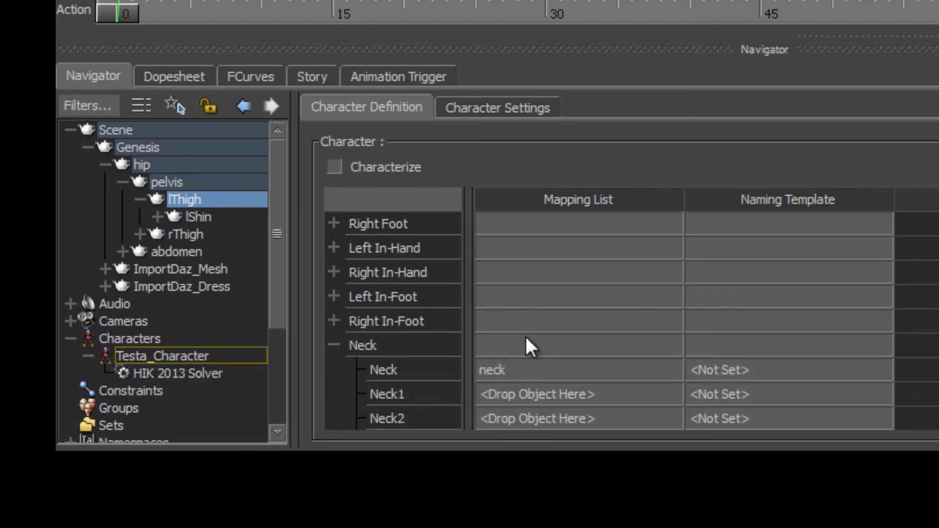
{"action": "scroll", "coordinate": [505, 356], "scroll_direction": "down", "scroll_amount": 1}
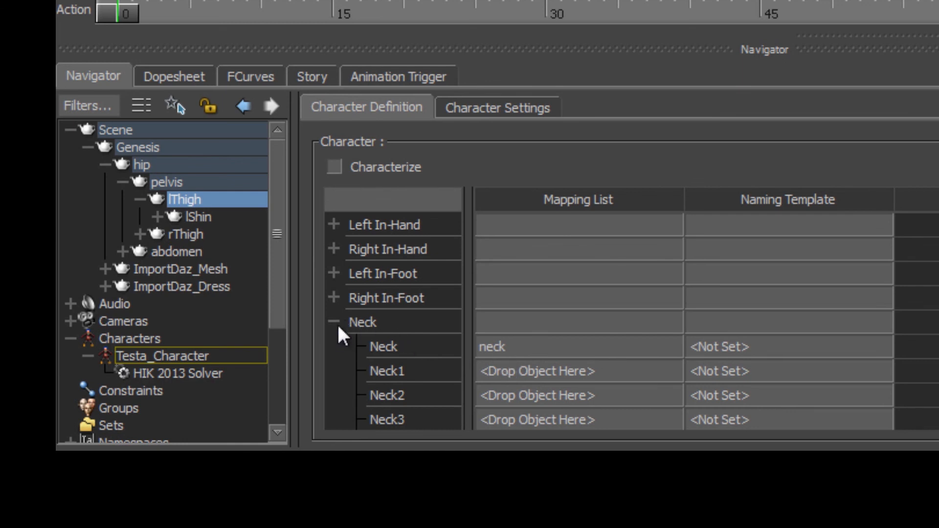
{"action": "scroll", "coordinate": [550, 343], "scroll_direction": "up", "scroll_amount": 1}
{"action": "scroll", "coordinate": [540, 346], "scroll_direction": "down", "scroll_amount": 1}
{"action": "left_click", "coordinate": [334, 322]}
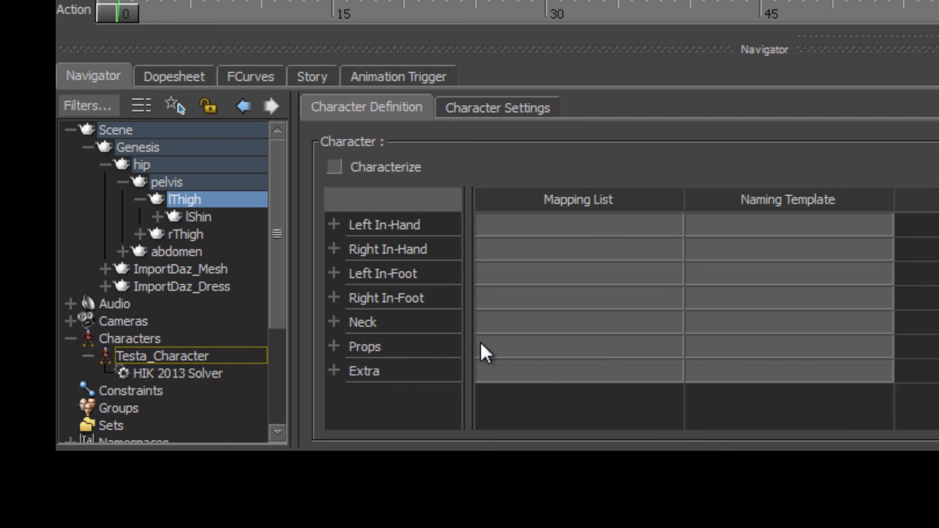
Review the Base (required) assignments, inspect the finger slots of the Left Hand group and collapse it, returning to the base slots.
{"action": "scroll", "coordinate": [553, 343], "scroll_direction": "up", "scroll_amount": 8}
{"action": "scroll", "coordinate": [553, 334], "scroll_direction": "up", "scroll_amount": 9}
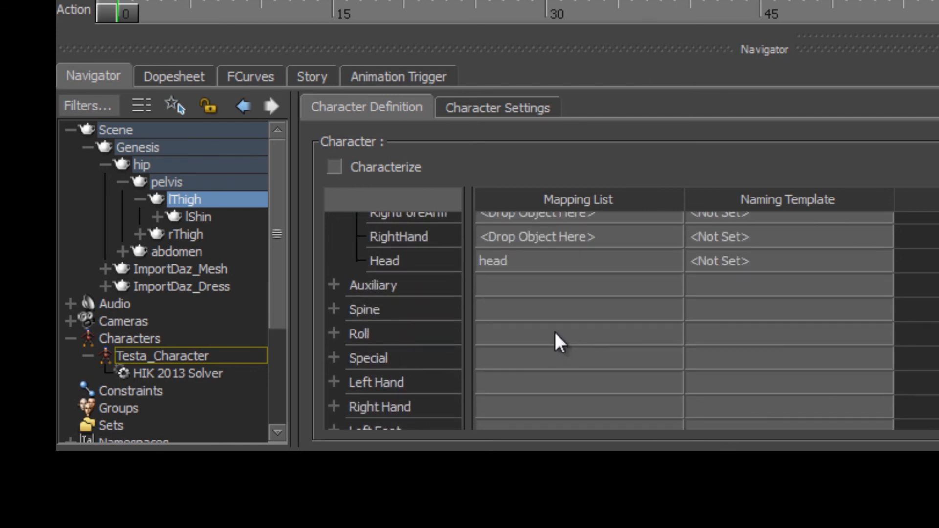
{"action": "scroll", "coordinate": [548, 318], "scroll_direction": "up", "scroll_amount": 11}
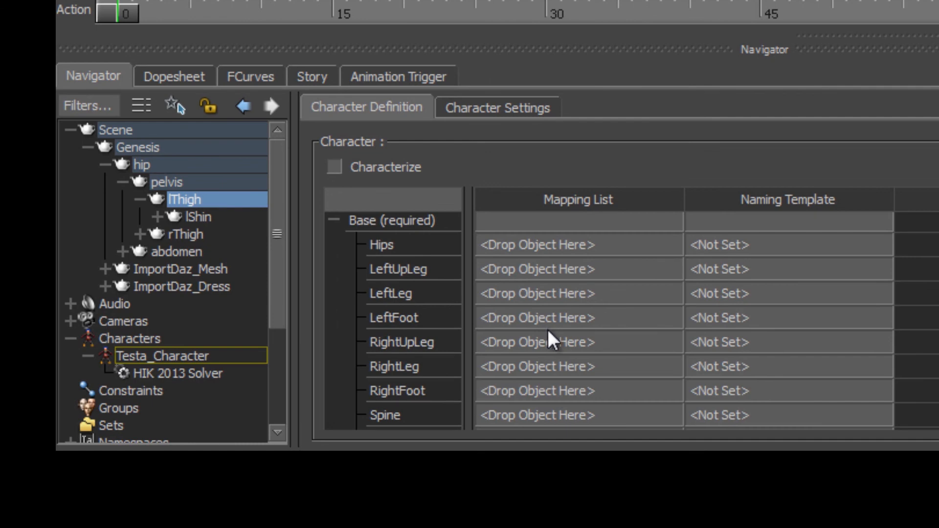
{"action": "scroll", "coordinate": [545, 339], "scroll_direction": "up", "scroll_amount": 1}
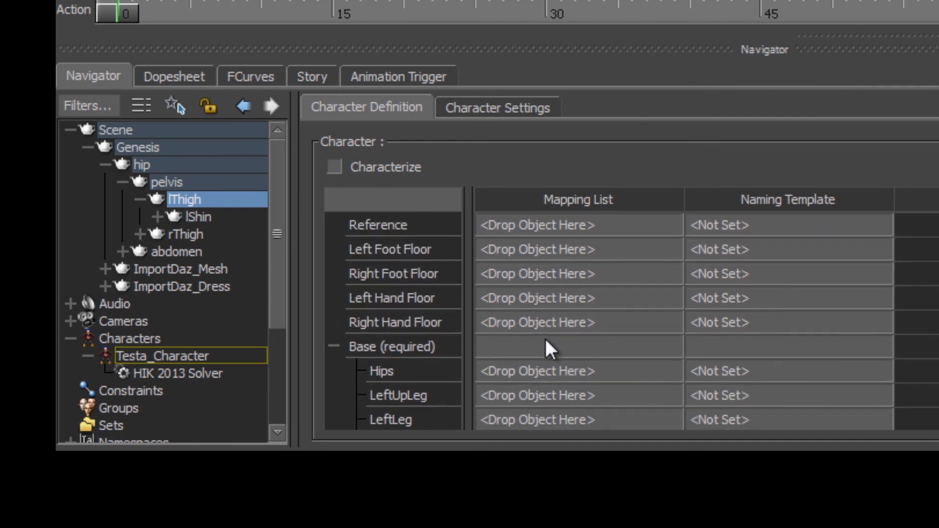
{"action": "scroll", "coordinate": [503, 343], "scroll_direction": "down", "scroll_amount": 18}
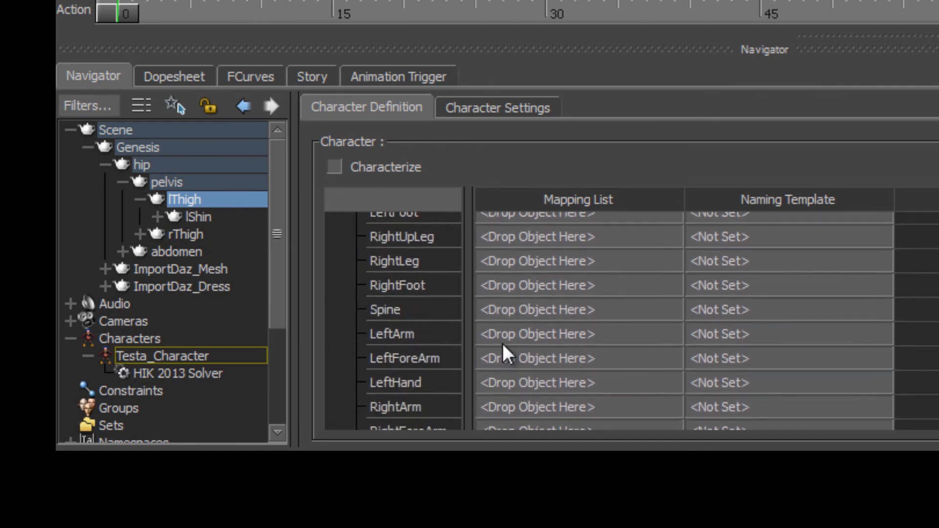
{"action": "scroll", "coordinate": [494, 357], "scroll_direction": "down", "scroll_amount": 4}
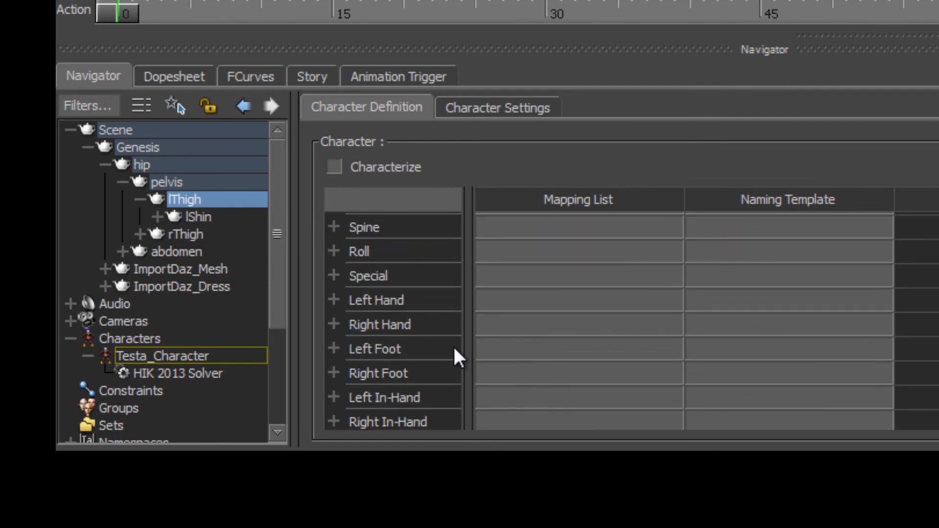
{"action": "left_click", "coordinate": [334, 300]}
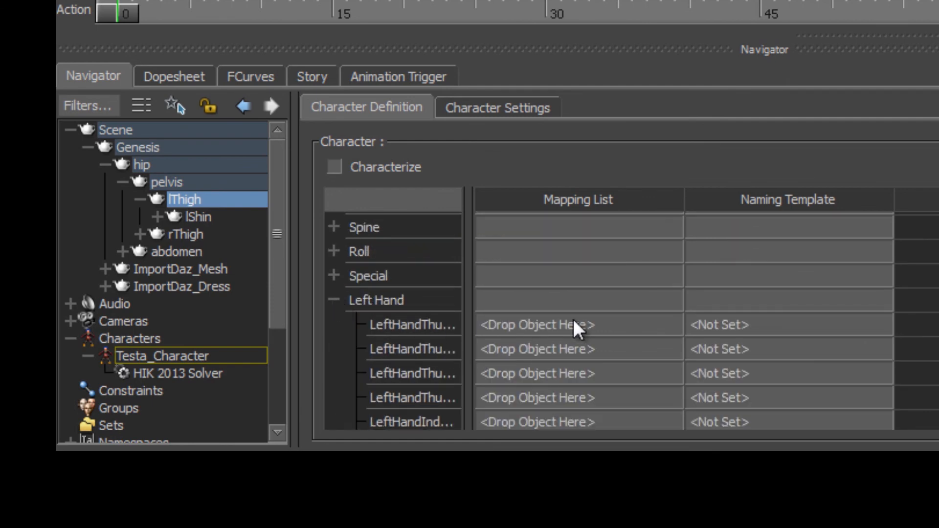
{"action": "scroll", "coordinate": [575, 327], "scroll_direction": "down", "scroll_amount": 1}
{"action": "scroll", "coordinate": [563, 332], "scroll_direction": "down", "scroll_amount": 1}
{"action": "scroll", "coordinate": [559, 322], "scroll_direction": "up", "scroll_amount": 1}
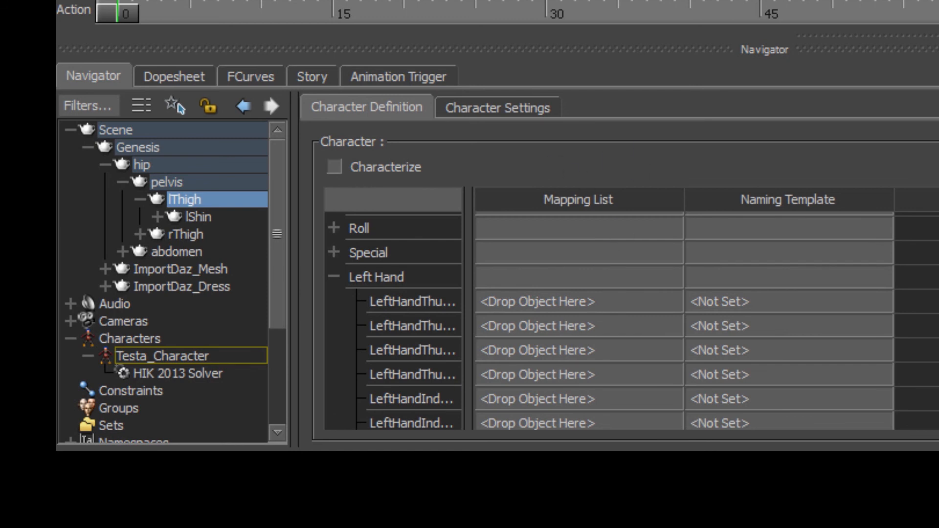
{"action": "left_click", "coordinate": [333, 277]}
{"action": "scroll", "coordinate": [538, 303], "scroll_direction": "up", "scroll_amount": 4}
{"action": "scroll", "coordinate": [534, 289], "scroll_direction": "up", "scroll_amount": 4}
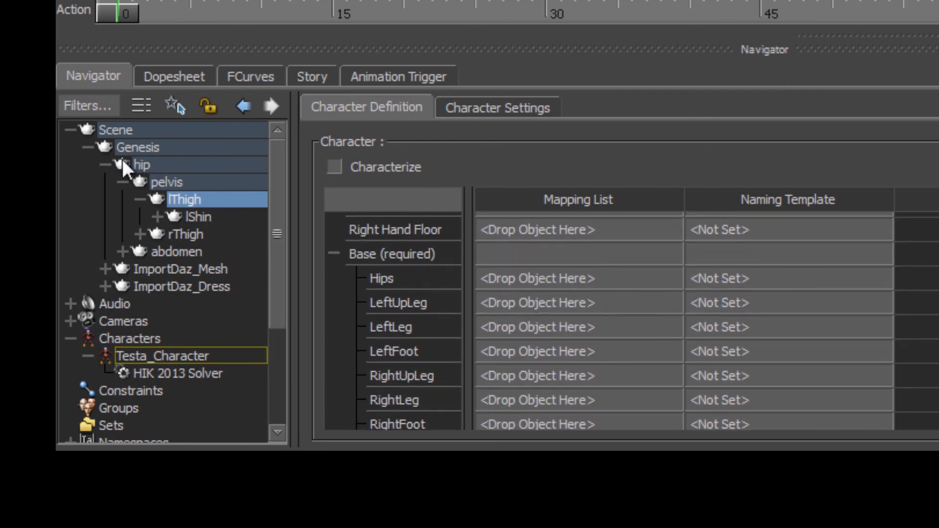
Map the hip joint to Hips, and lThigh, lShin and lFoot to the LeftUpLeg, LeftLeg and LeftFoot slots.
{"action": "left_click_drag", "start_coordinate": [124, 166], "coordinate": [515, 275]}
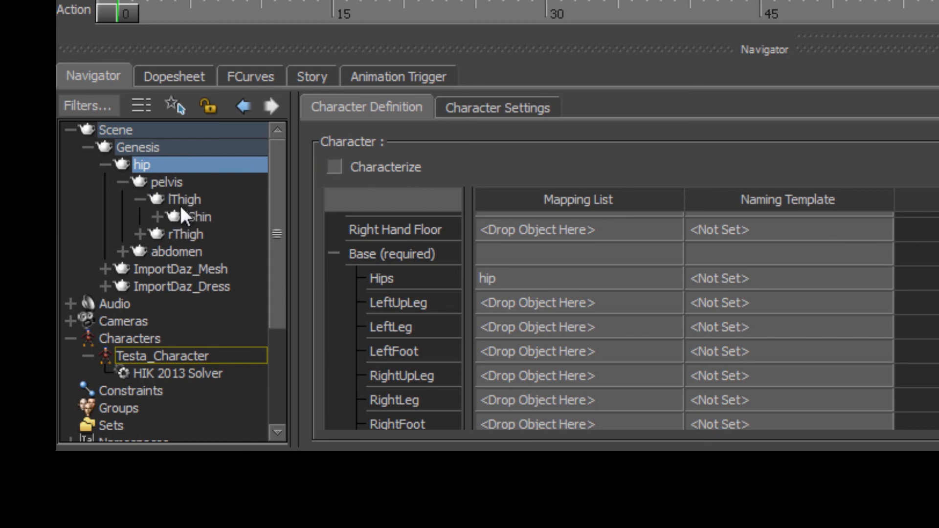
{"action": "left_click", "coordinate": [160, 201]}
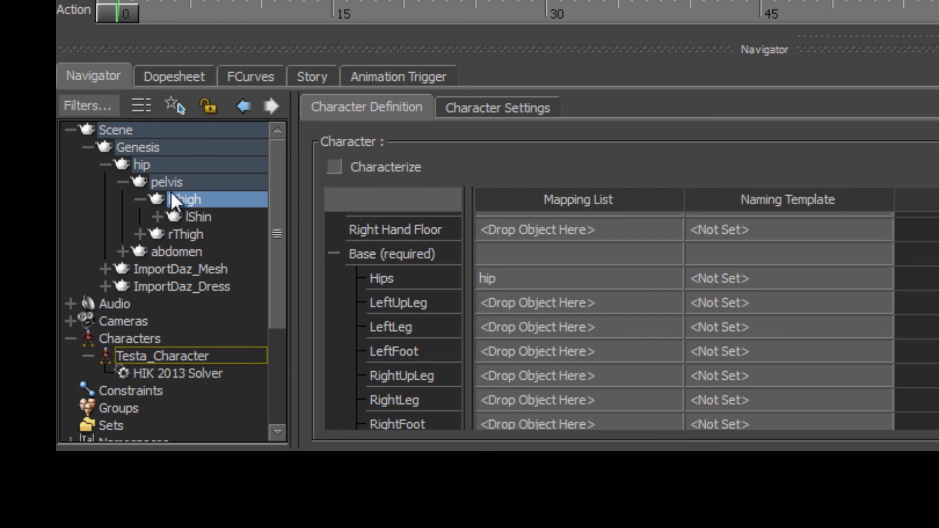
{"action": "left_click_drag", "start_coordinate": [178, 201], "coordinate": [516, 305]}
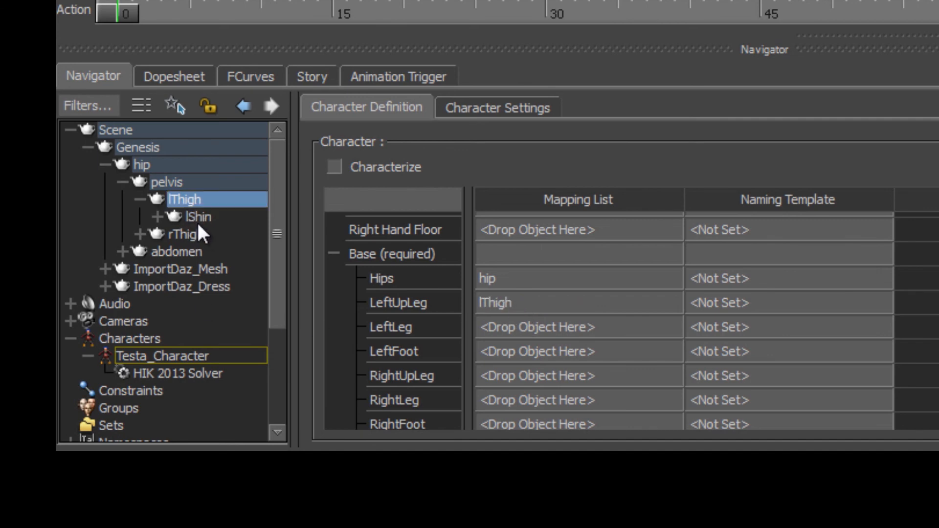
{"action": "left_click_drag", "start_coordinate": [195, 216], "coordinate": [513, 327]}
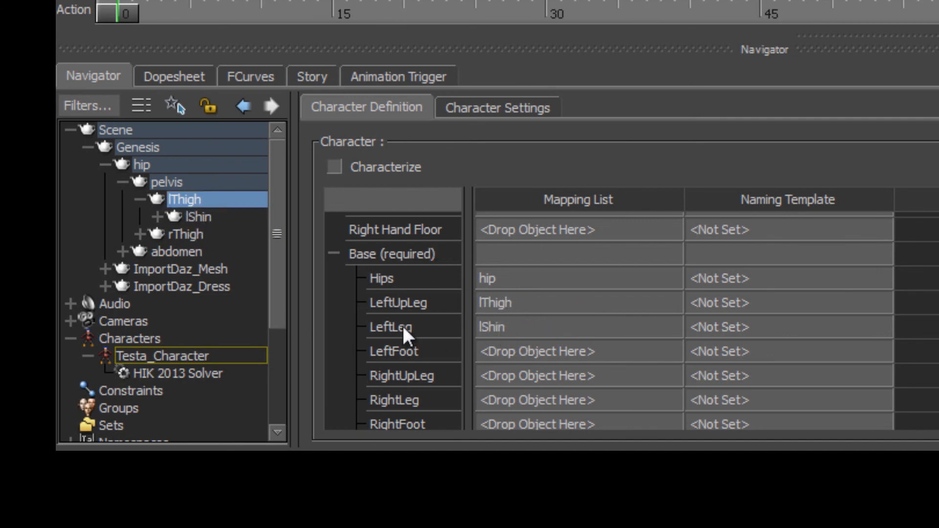
{"action": "left_click", "coordinate": [158, 217]}
{"action": "left_click_drag", "start_coordinate": [220, 230], "coordinate": [537, 350]}
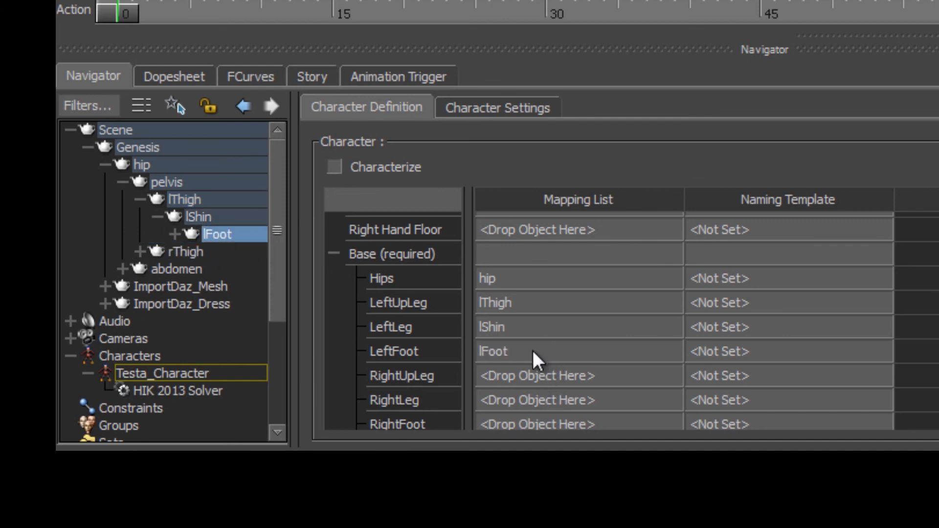
Map the right leg joints rThigh, rShin and rFoot to the RightUpLeg, RightLeg and RightFoot slots.
{"action": "left_click", "coordinate": [140, 199]}
{"action": "left_click_drag", "start_coordinate": [182, 218], "coordinate": [523, 376]}
{"action": "left_click", "coordinate": [140, 217]}
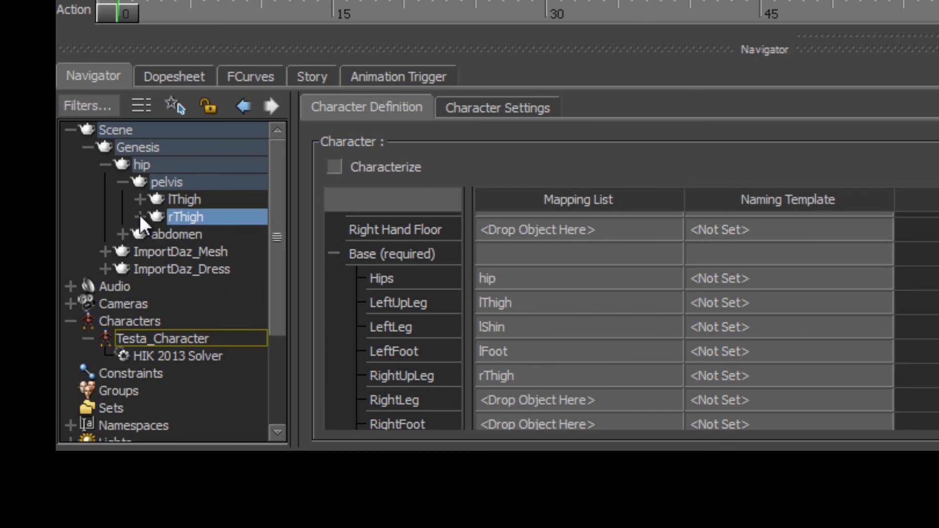
{"action": "left_click_drag", "start_coordinate": [201, 234], "coordinate": [509, 393]}
{"action": "scroll", "coordinate": [530, 342], "scroll_direction": "down", "scroll_amount": 2}
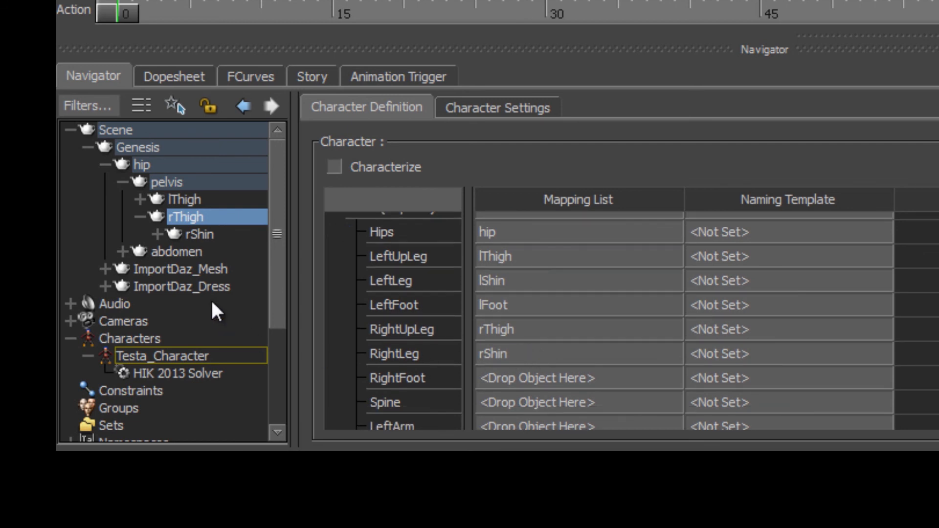
{"action": "left_click", "coordinate": [157, 234]}
{"action": "left_click_drag", "start_coordinate": [209, 249], "coordinate": [485, 298]}
{"action": "left_click_drag", "start_coordinate": [511, 379], "coordinate": [511, 378]}
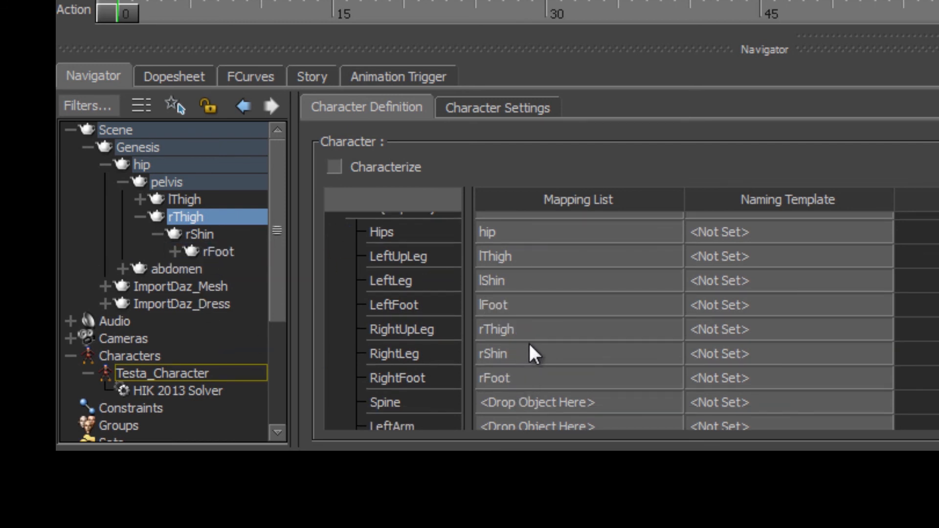
Expand the abdomen and abdomen2 joints in the scene tree and map abdomen to the Spine slot.
{"action": "scroll", "coordinate": [520, 333], "scroll_direction": "down", "scroll_amount": 1}
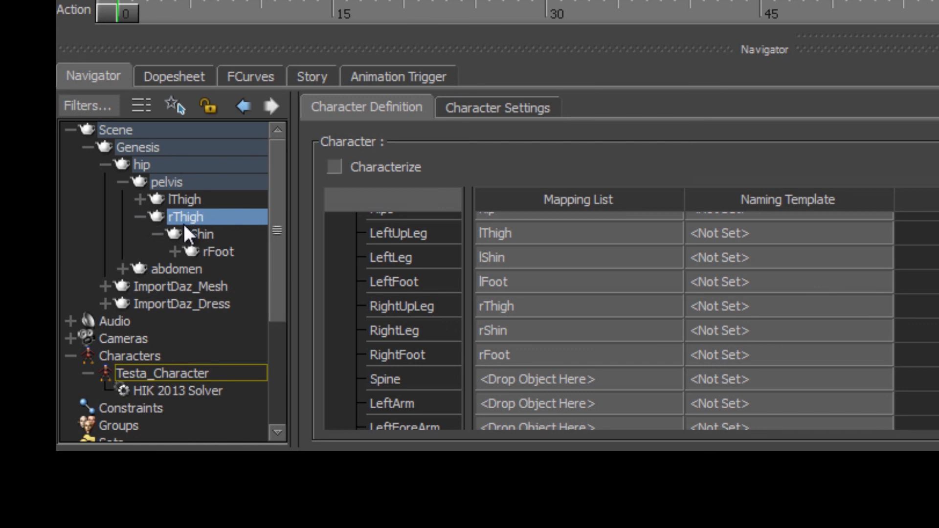
{"action": "left_click", "coordinate": [141, 216]}
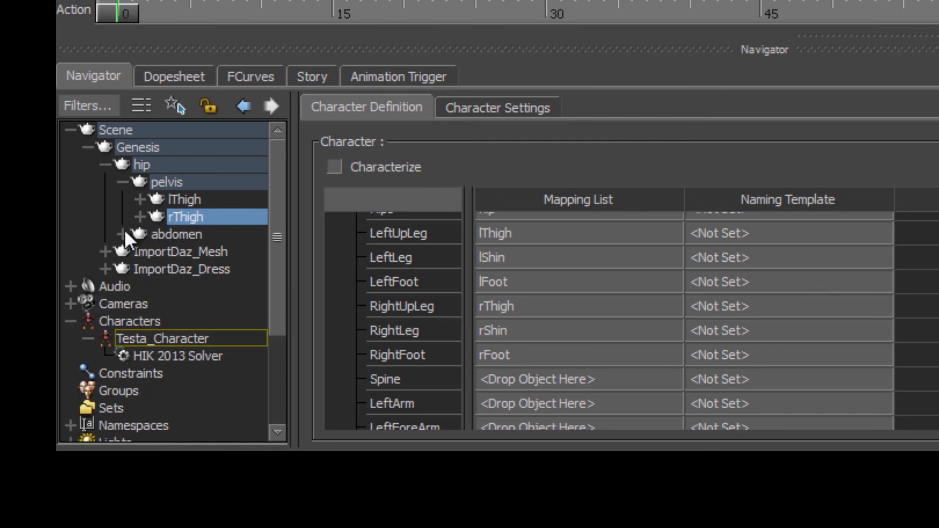
{"action": "scroll", "coordinate": [503, 315], "scroll_direction": "down", "scroll_amount": 1}
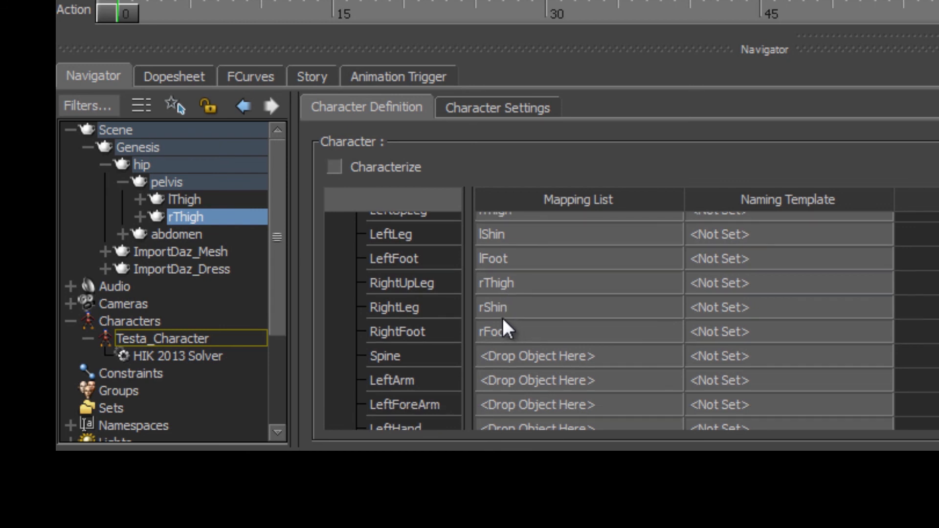
{"action": "scroll", "coordinate": [504, 326], "scroll_direction": "down", "scroll_amount": 1}
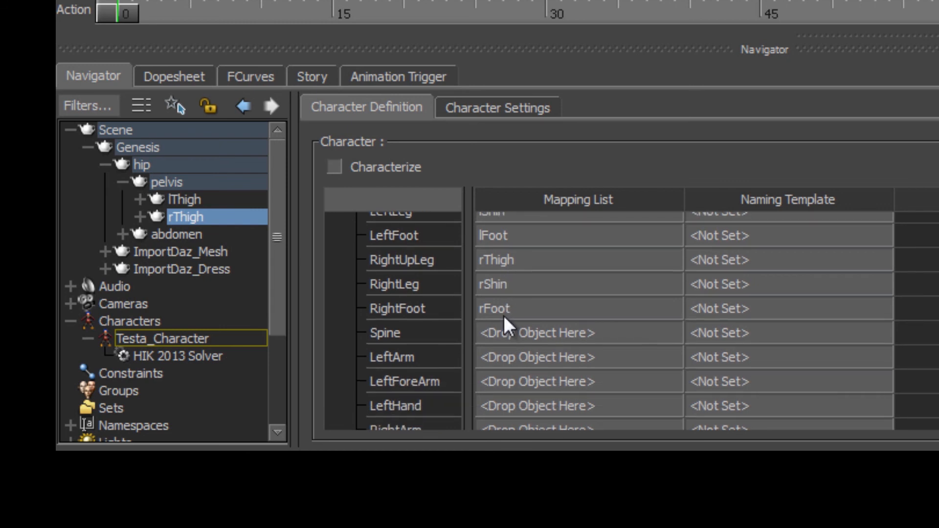
{"action": "left_click", "coordinate": [125, 233]}
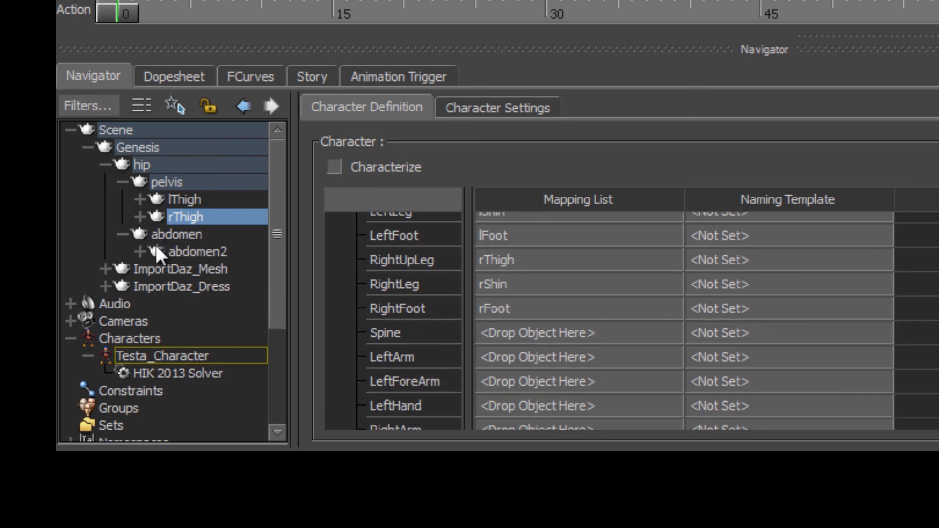
{"action": "left_click", "coordinate": [140, 251]}
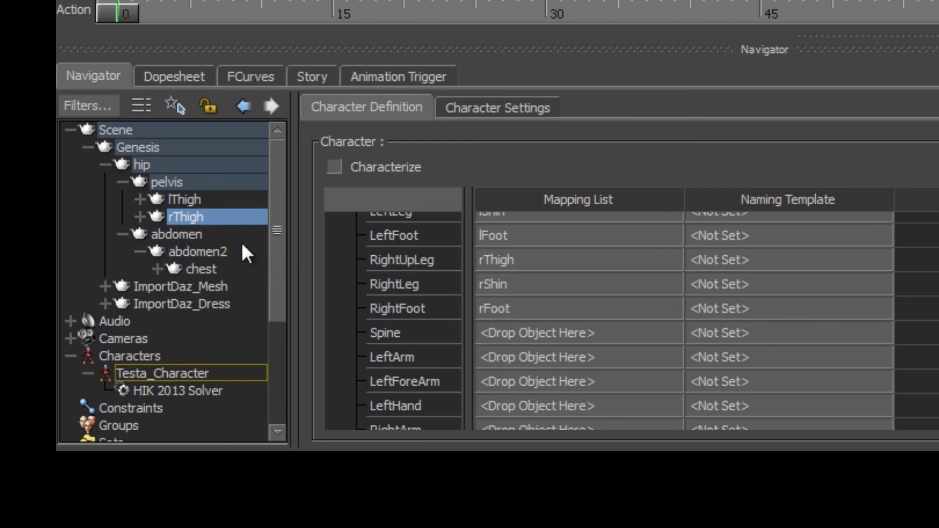
{"action": "left_click", "coordinate": [159, 235]}
{"action": "left_click_drag", "start_coordinate": [169, 234], "coordinate": [512, 330]}
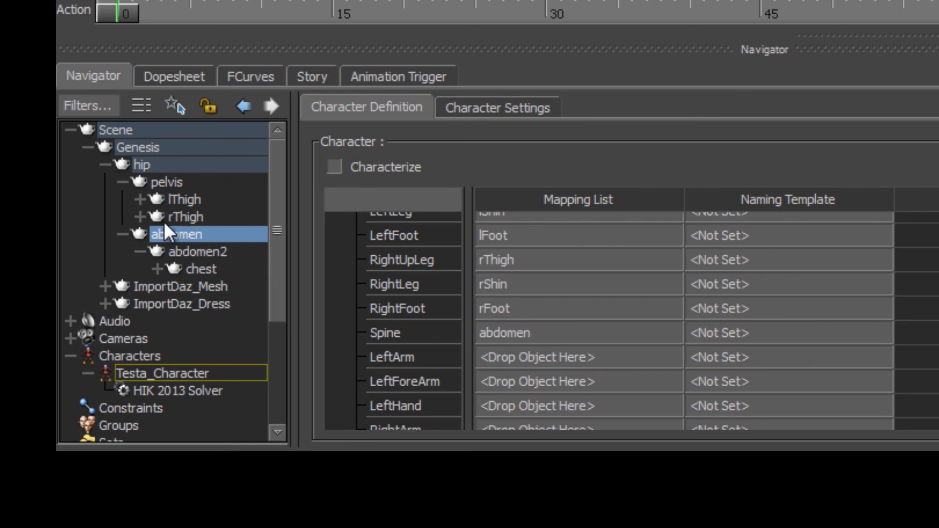
Expand the chest, rCollar and lCollar joints in the scene tree to expose both shoulder joints.
{"action": "scroll", "coordinate": [163, 220], "scroll_direction": "down", "scroll_amount": 1}
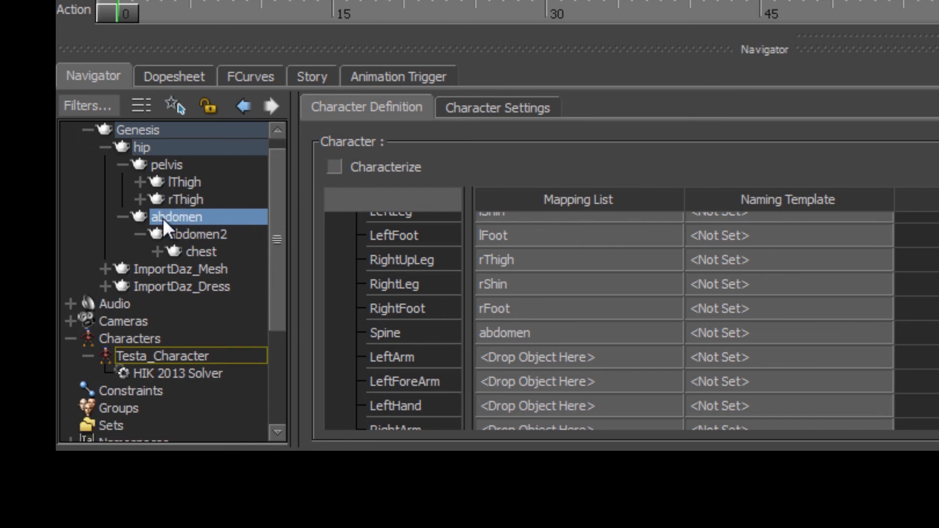
{"action": "left_click", "coordinate": [157, 251]}
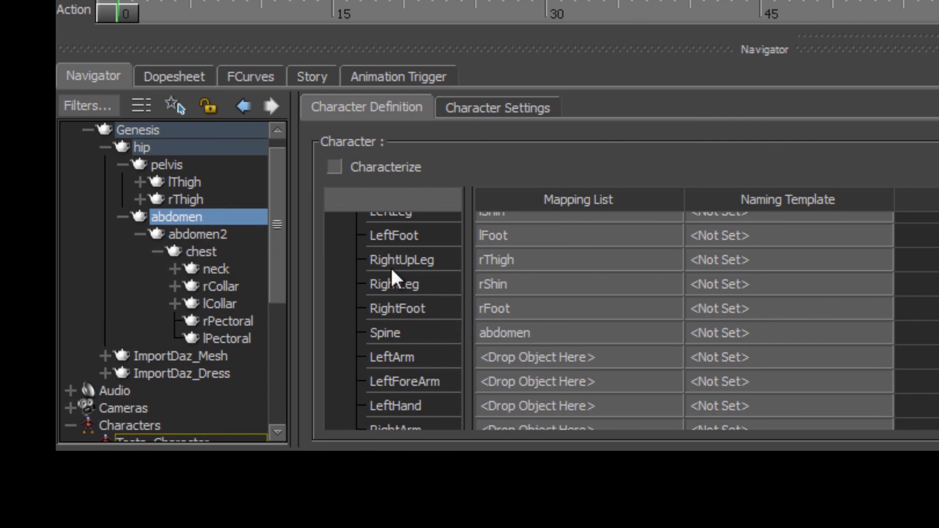
{"action": "scroll", "coordinate": [502, 297], "scroll_direction": "down", "scroll_amount": 5}
{"action": "scroll", "coordinate": [503, 297], "scroll_direction": "up", "scroll_amount": 6}
{"action": "scroll", "coordinate": [503, 293], "scroll_direction": "up", "scroll_amount": 3}
{"action": "scroll", "coordinate": [503, 295], "scroll_direction": "down", "scroll_amount": 2}
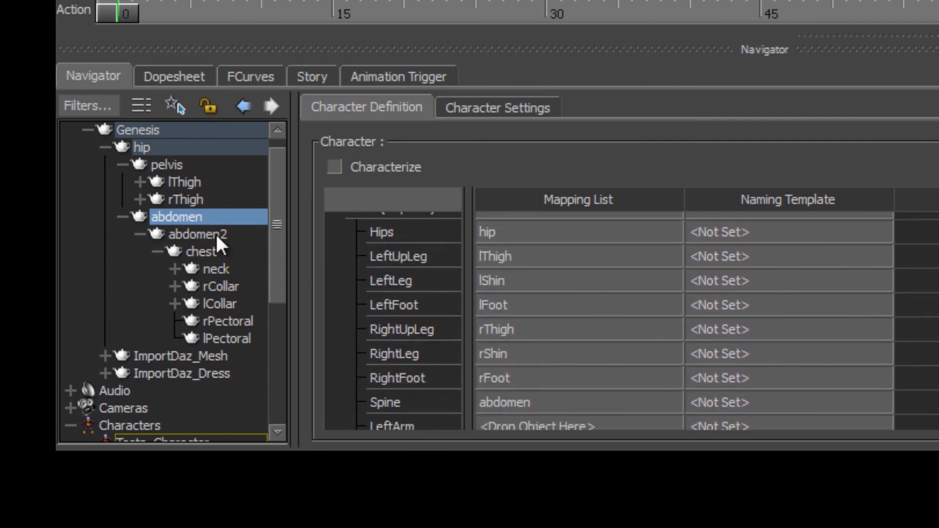
{"action": "scroll", "coordinate": [491, 327], "scroll_direction": "down", "scroll_amount": 3}
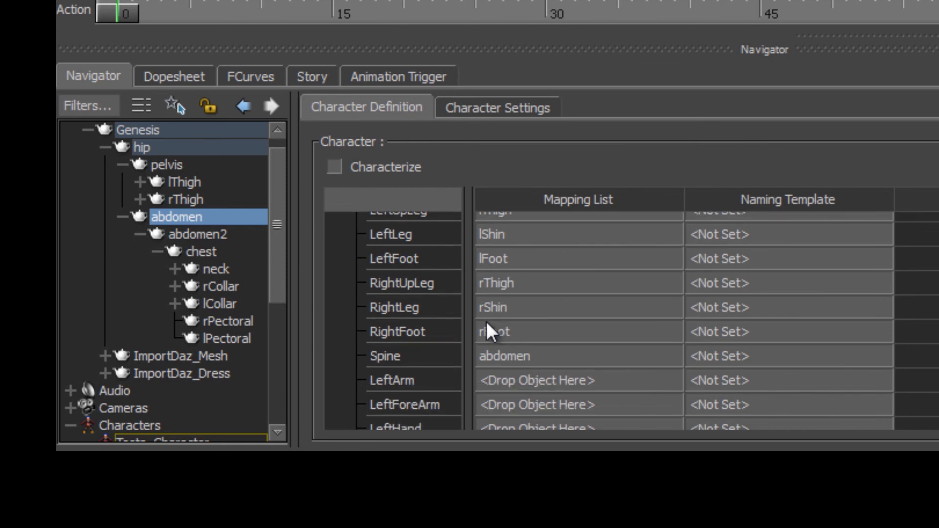
{"action": "left_click", "coordinate": [175, 286]}
{"action": "scroll", "coordinate": [203, 297], "scroll_direction": "down", "scroll_amount": 1}
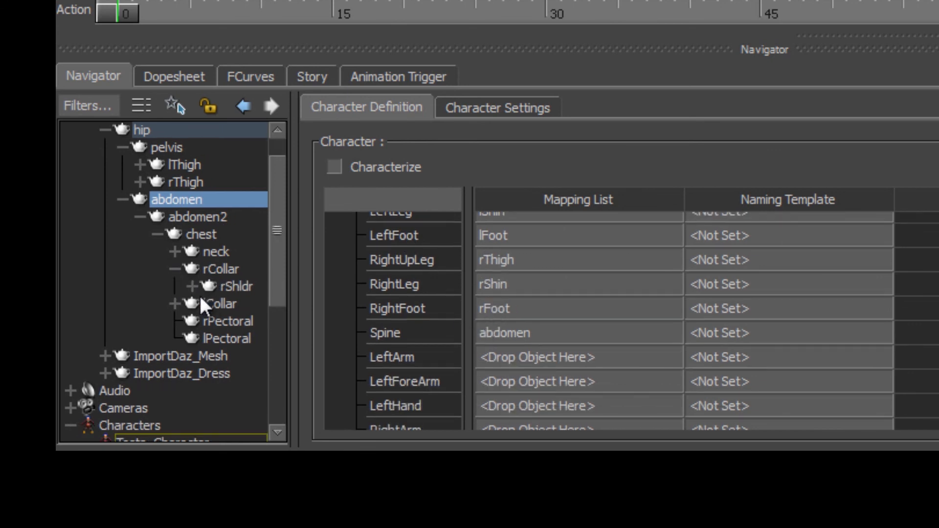
{"action": "left_click", "coordinate": [174, 303]}
{"action": "scroll", "coordinate": [210, 293], "scroll_direction": "down", "scroll_amount": 2}
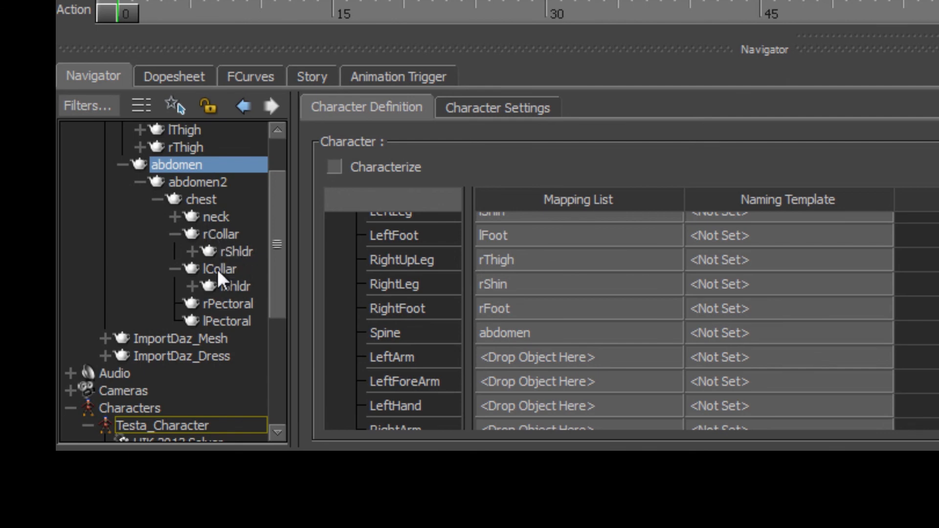
{"action": "scroll", "coordinate": [215, 278], "scroll_direction": "down", "scroll_amount": 1}
{"action": "left_click", "coordinate": [224, 232]}
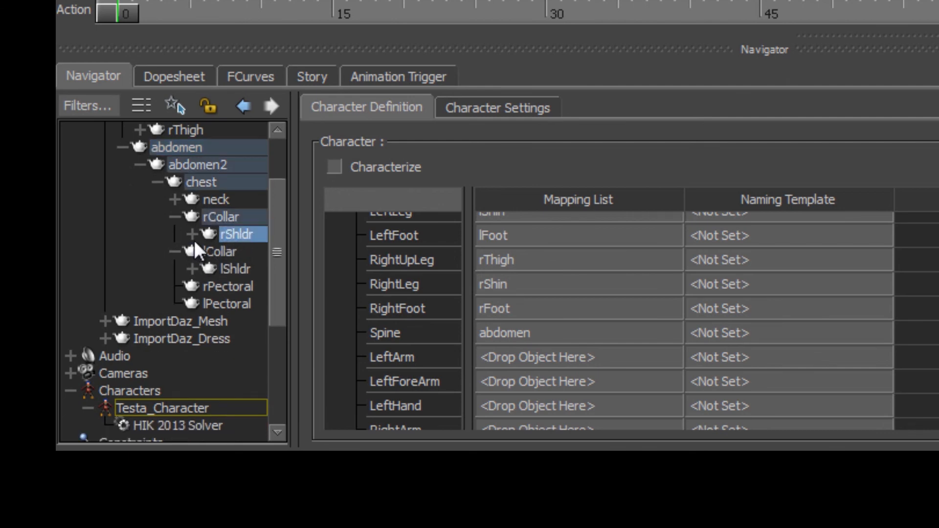
Map the left arm joints lShldr, lForeArm and lHand to the LeftArm, LeftForeArm and LeftHand slots.
{"action": "left_click_drag", "start_coordinate": [224, 265], "coordinate": [511, 358]}
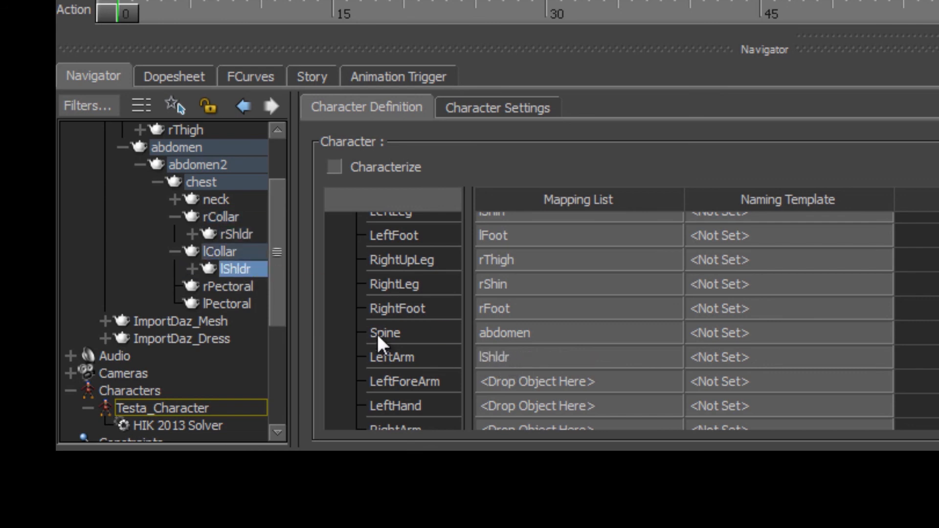
{"action": "left_click", "coordinate": [192, 268]}
{"action": "left_click_drag", "start_coordinate": [246, 284], "coordinate": [499, 389]}
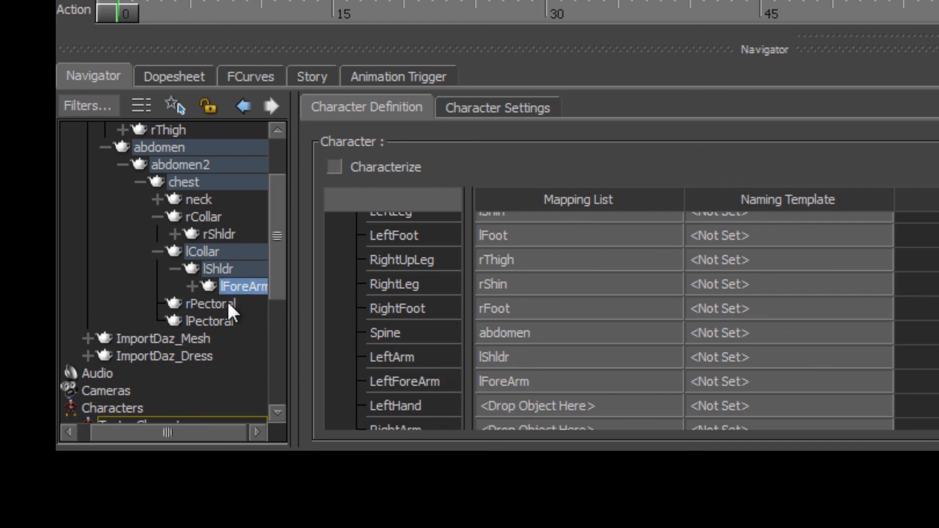
{"action": "left_click", "coordinate": [192, 286]}
{"action": "left_click_drag", "start_coordinate": [245, 300], "coordinate": [498, 387]}
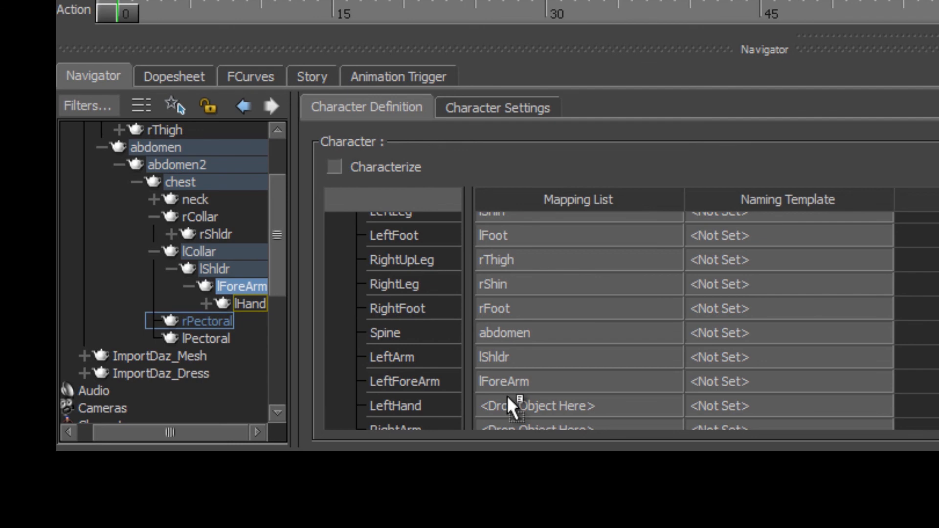
{"action": "left_click_drag", "start_coordinate": [507, 407], "coordinate": [506, 409]}
Map the right arm joints rShldr, rForeArm and rHand to the RightArm, RightForeArm and RightHand slots.
{"action": "left_click_drag", "start_coordinate": [291, 258], "coordinate": [367, 256]}
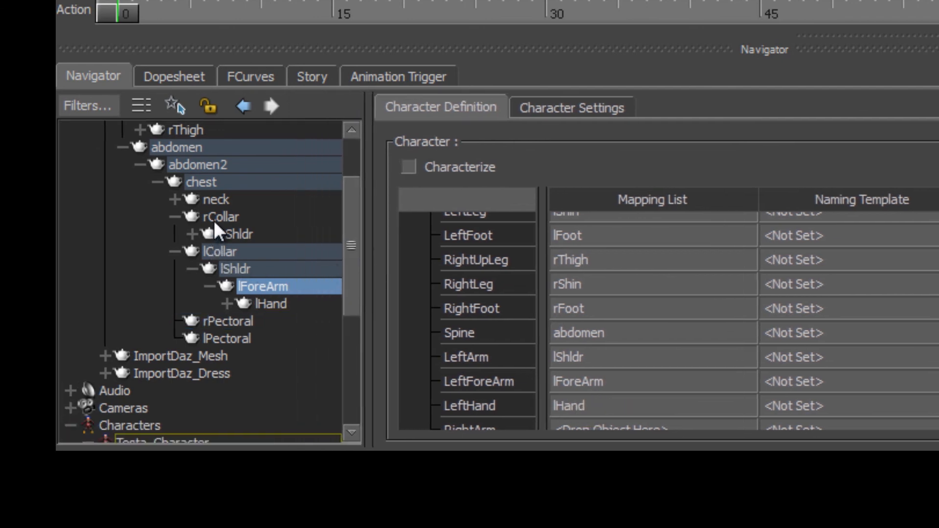
{"action": "left_click_drag", "start_coordinate": [231, 235], "coordinate": [558, 372]}
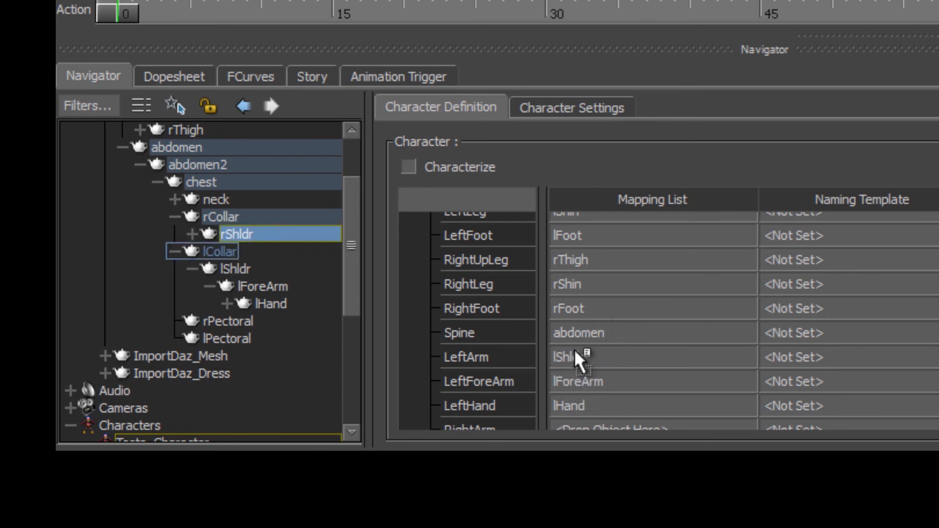
{"action": "left_click_drag", "start_coordinate": [568, 424], "coordinate": [243, 235]}
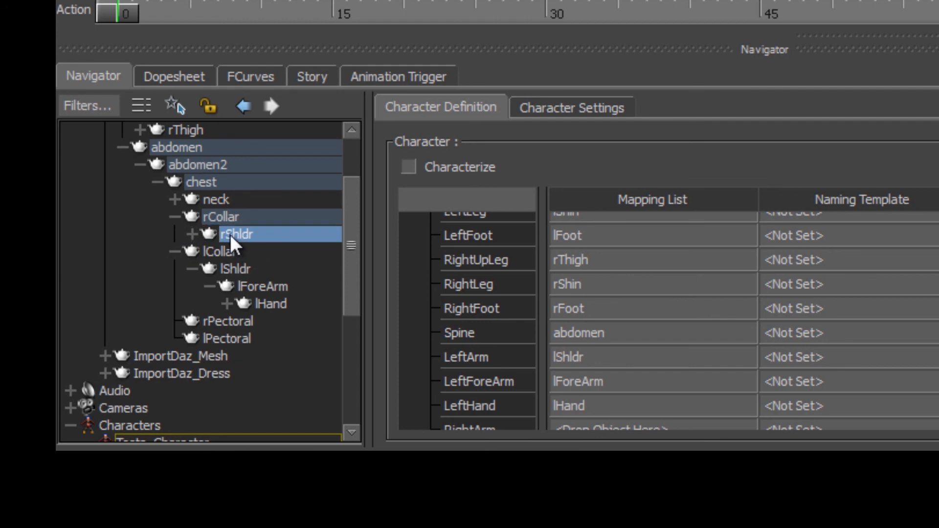
{"action": "scroll", "coordinate": [596, 313], "scroll_direction": "down", "scroll_amount": 2}
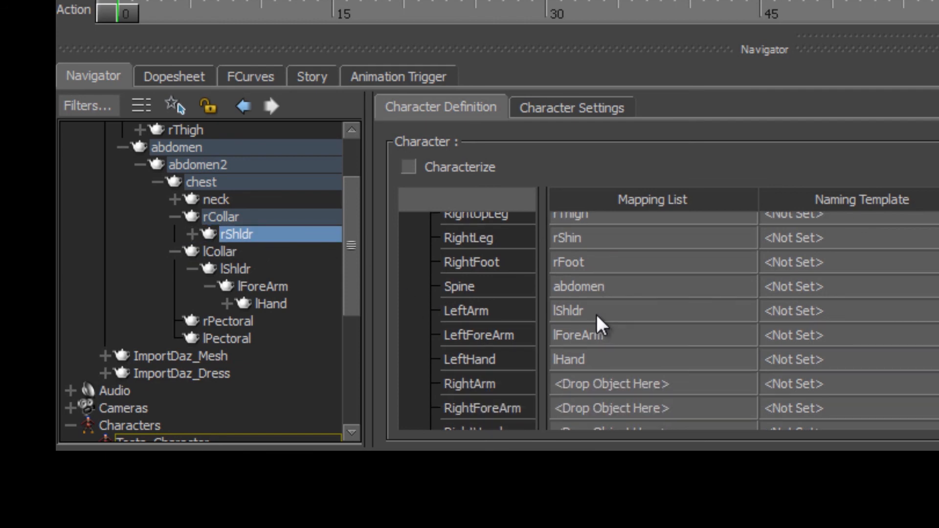
{"action": "scroll", "coordinate": [597, 315], "scroll_direction": "up", "scroll_amount": 2}
{"action": "scroll", "coordinate": [614, 318], "scroll_direction": "down", "scroll_amount": 5}
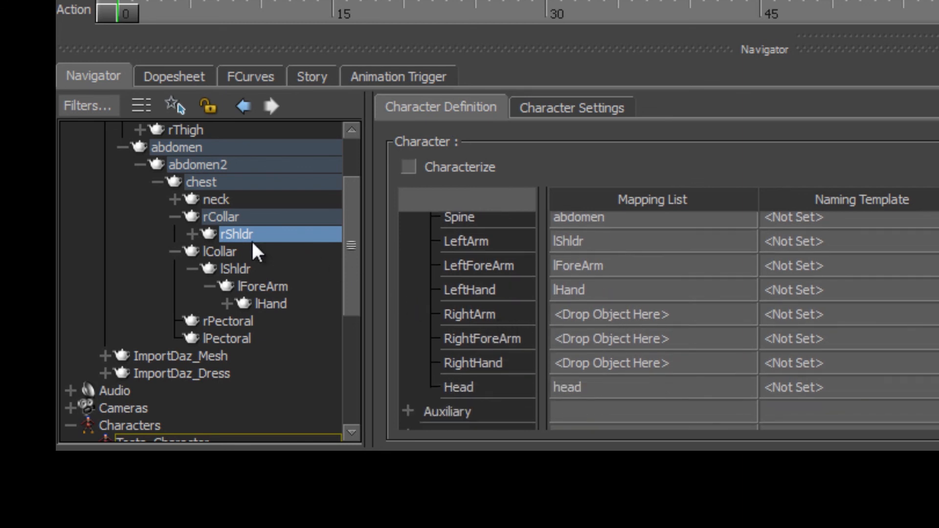
{"action": "left_click_drag", "start_coordinate": [239, 235], "coordinate": [617, 315]}
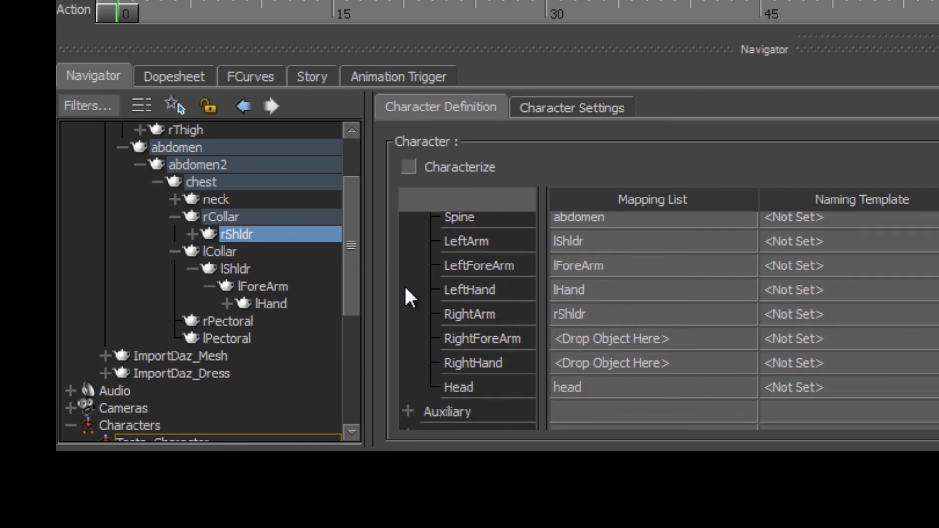
{"action": "left_click", "coordinate": [192, 234]}
{"action": "left_click_drag", "start_coordinate": [252, 247], "coordinate": [593, 342]}
{"action": "left_click", "coordinate": [209, 251]}
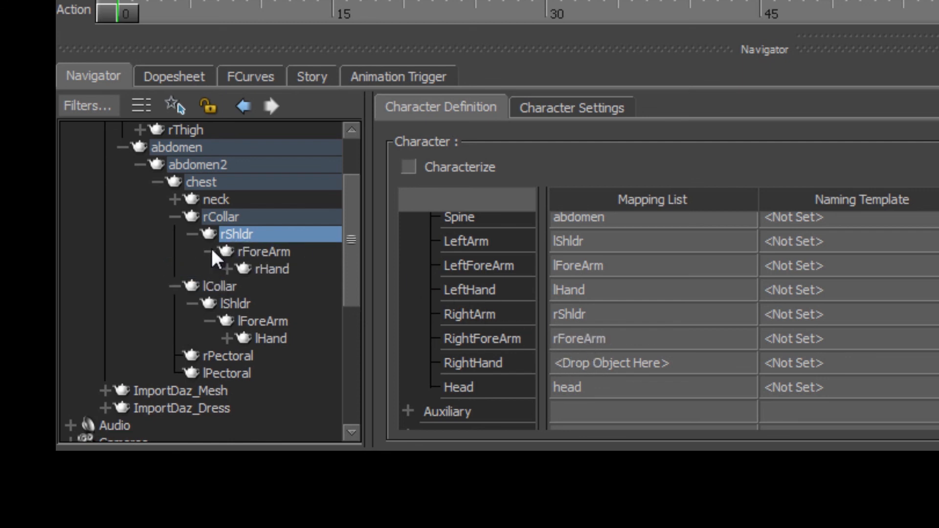
{"action": "left_click_drag", "start_coordinate": [263, 266], "coordinate": [592, 368]}
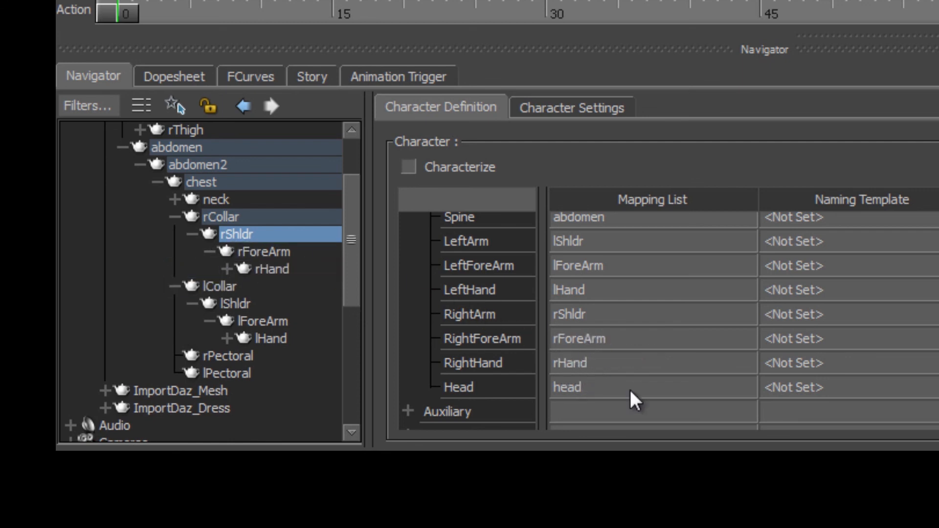
Collapse the rShldr, rCollar, lCollar, abdomen and hip branches of the Genesis skeleton in the scene tree.
{"action": "scroll", "coordinate": [633, 386], "scroll_direction": "up", "scroll_amount": 1}
{"action": "scroll", "coordinate": [631, 372], "scroll_direction": "up", "scroll_amount": 11}
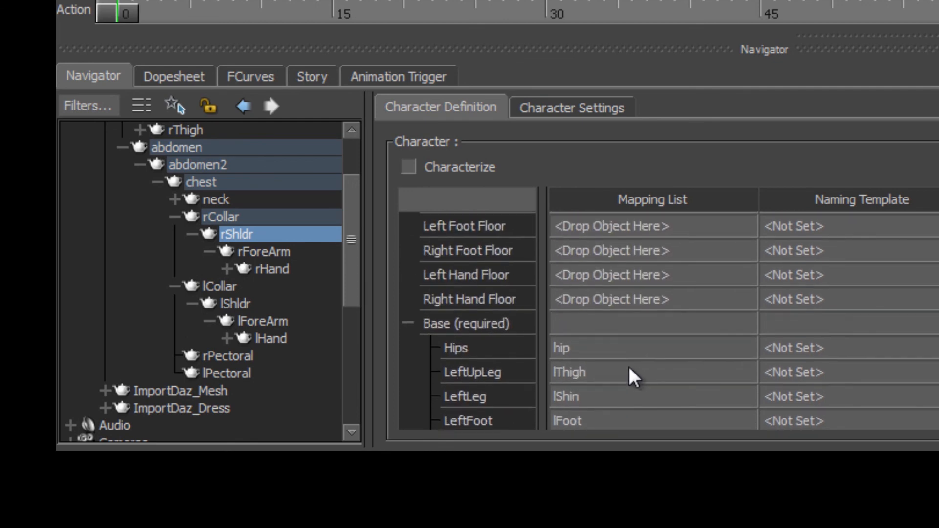
{"action": "scroll", "coordinate": [611, 329], "scroll_direction": "down", "scroll_amount": 2}
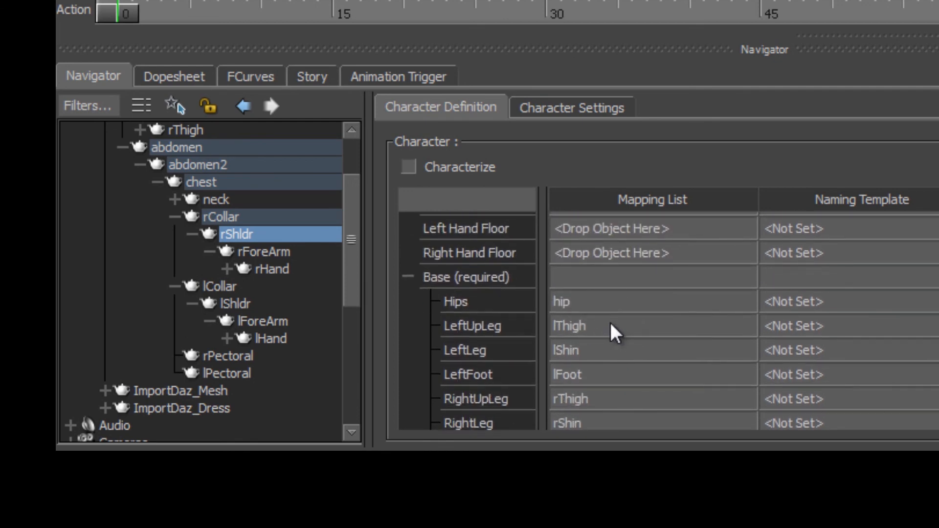
{"action": "scroll", "coordinate": [610, 328], "scroll_direction": "down", "scroll_amount": 2}
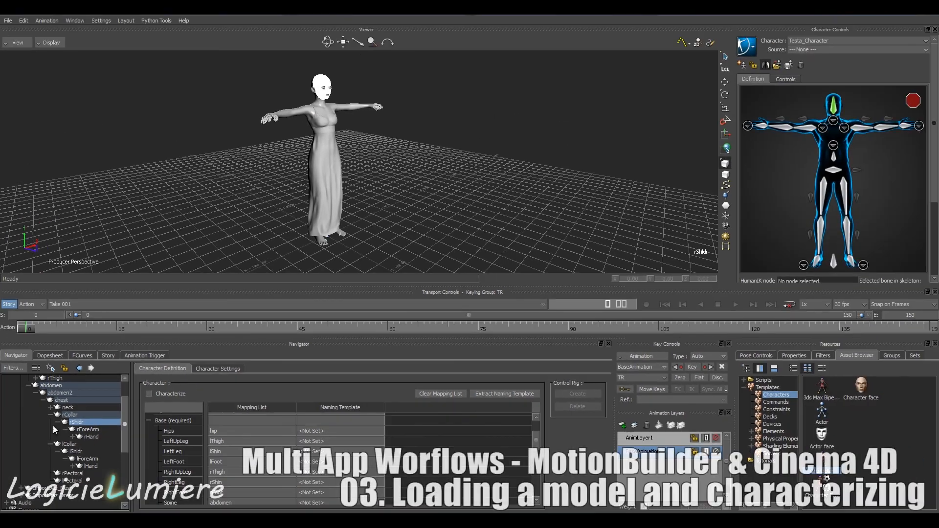
{"action": "left_click", "coordinate": [58, 422]}
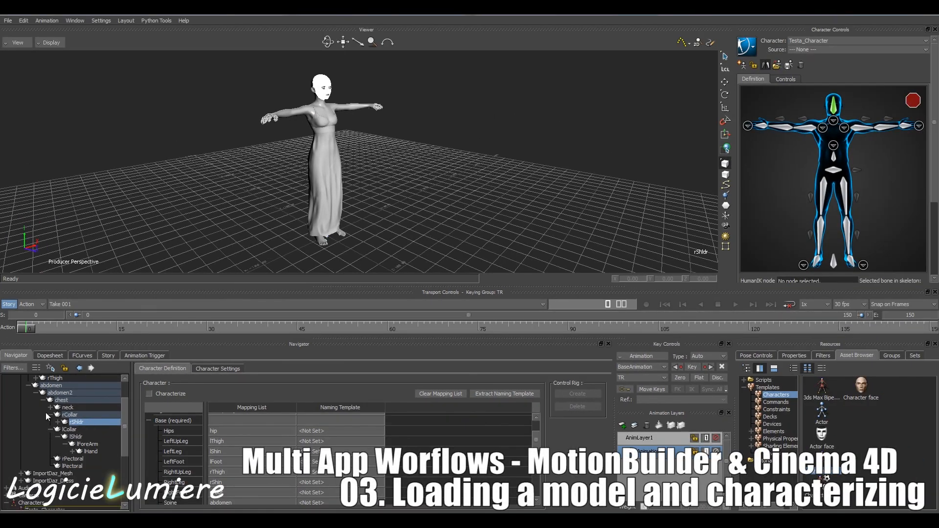
{"action": "left_click", "coordinate": [50, 414]}
{"action": "left_click", "coordinate": [51, 421]}
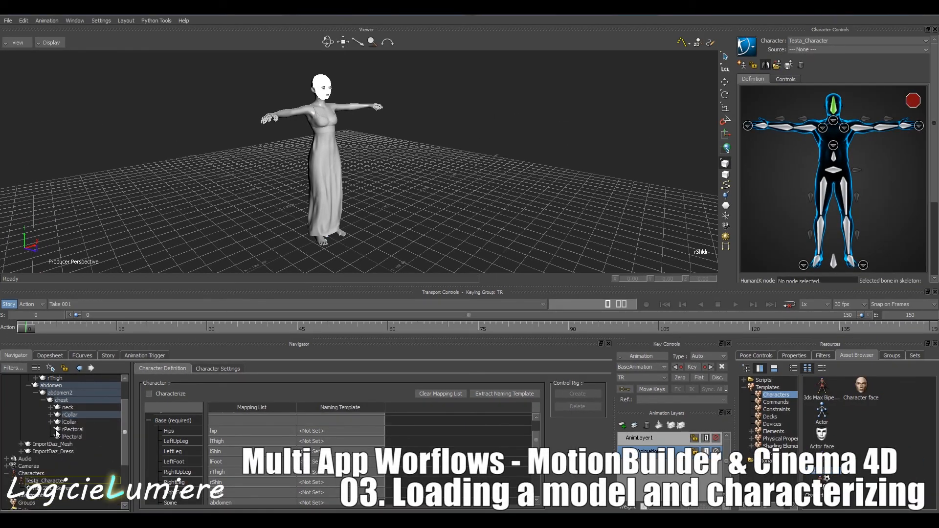
{"action": "left_click", "coordinate": [35, 385]}
{"action": "scroll", "coordinate": [50, 407], "scroll_direction": "up", "scroll_amount": 2}
{"action": "left_click", "coordinate": [22, 393]}
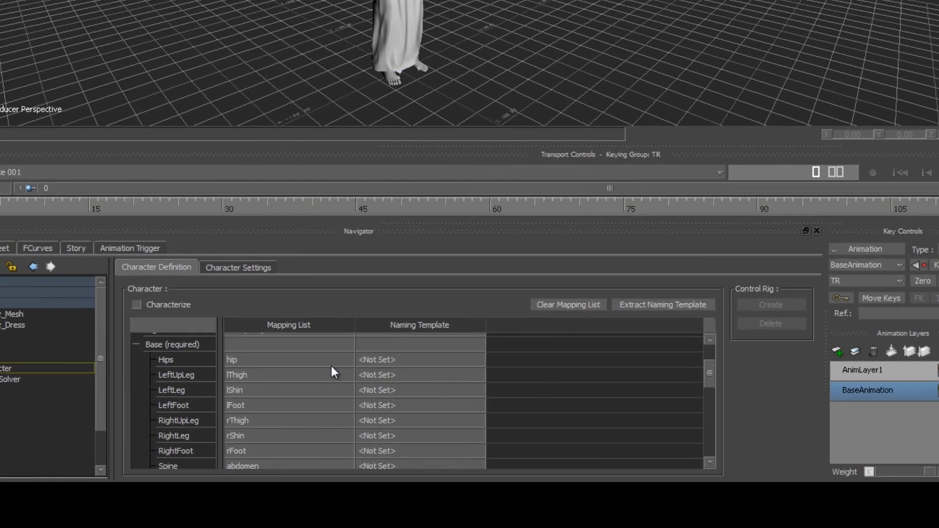
Extract a naming template from the character's filled mapping list and accept updating the current template.
{"action": "scroll", "coordinate": [431, 324], "scroll_direction": "down", "scroll_amount": 5}
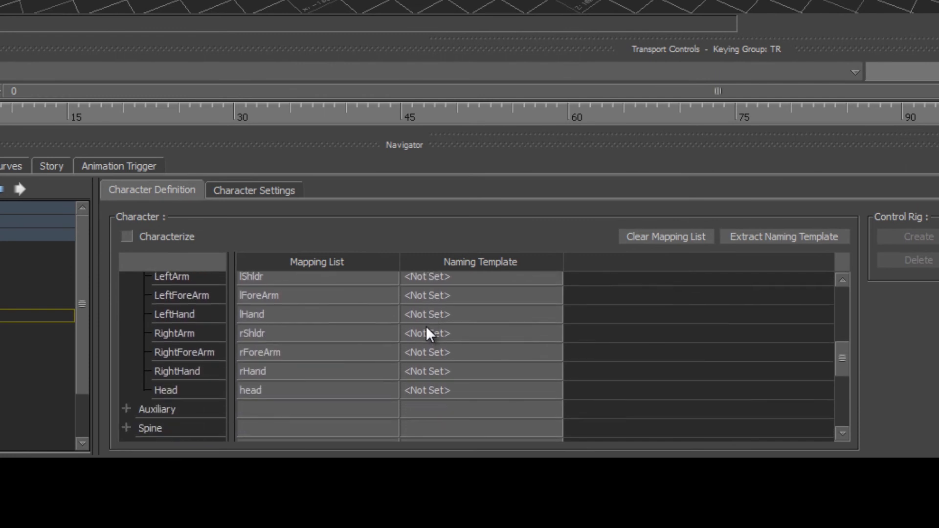
{"action": "scroll", "coordinate": [420, 326], "scroll_direction": "up", "scroll_amount": 3}
{"action": "scroll", "coordinate": [400, 317], "scroll_direction": "down", "scroll_amount": 1}
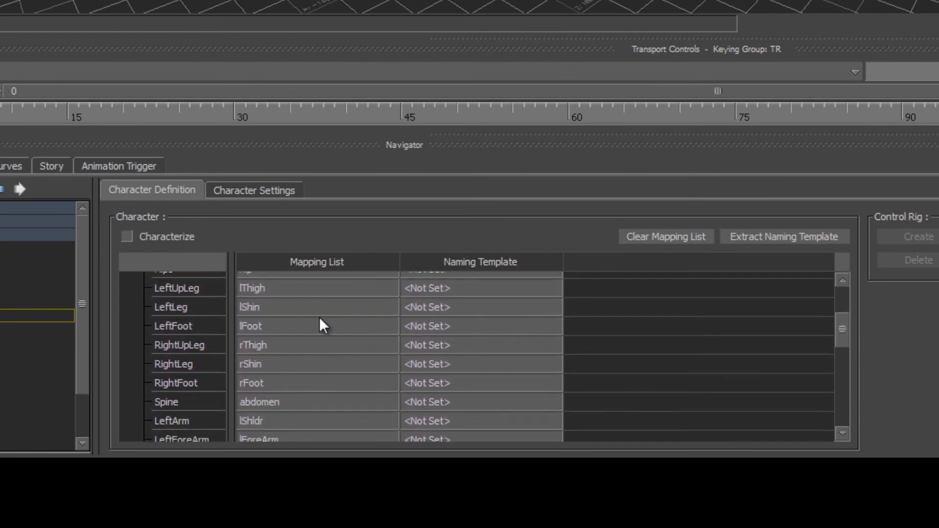
{"action": "scroll", "coordinate": [268, 317], "scroll_direction": "up", "scroll_amount": 1}
{"action": "scroll", "coordinate": [298, 327], "scroll_direction": "up", "scroll_amount": 1}
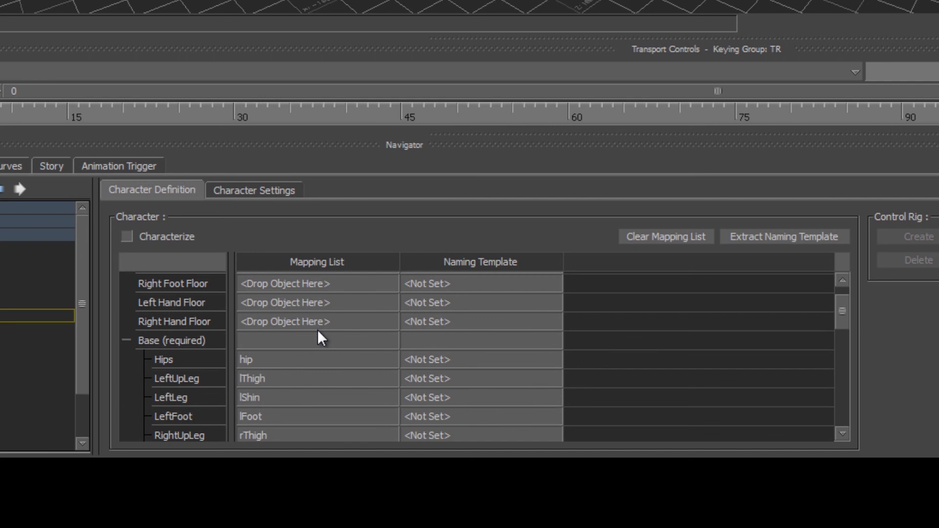
{"action": "scroll", "coordinate": [325, 347], "scroll_direction": "down", "scroll_amount": 1}
{"action": "left_click", "coordinate": [769, 238]}
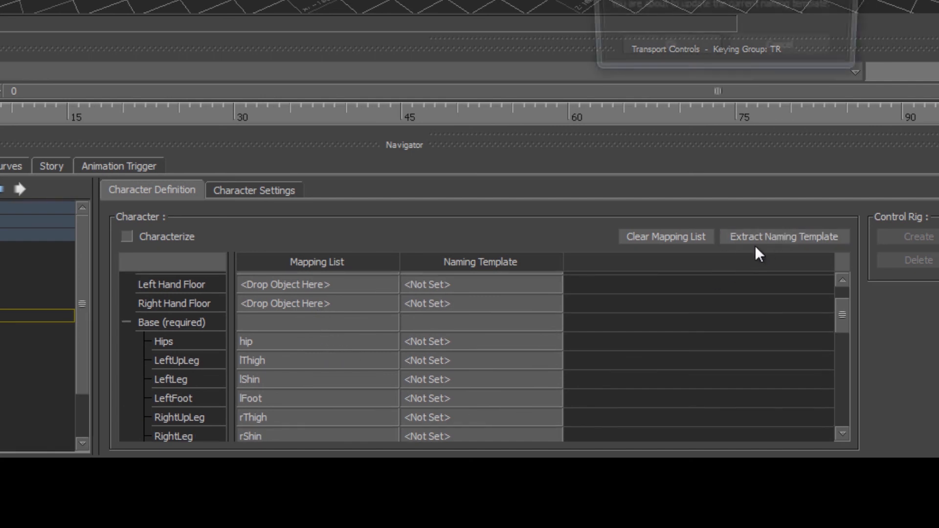
{"action": "left_click", "coordinate": [664, 51]}
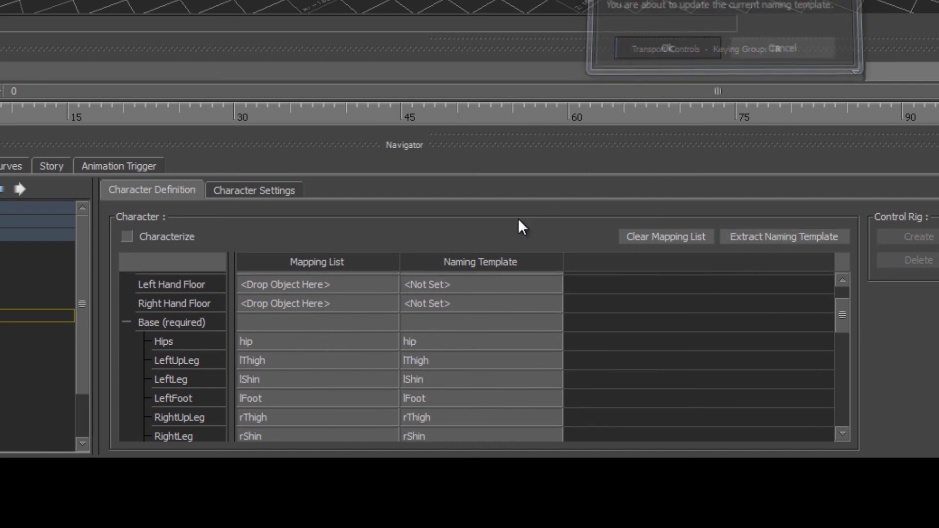
Compare the Naming Template entries with the Mapping List joints across the Base slots.
{"action": "scroll", "coordinate": [468, 348], "scroll_direction": "down", "scroll_amount": 4}
{"action": "scroll", "coordinate": [462, 350], "scroll_direction": "up", "scroll_amount": 1}
{"action": "scroll", "coordinate": [459, 345], "scroll_direction": "up", "scroll_amount": 5}
{"action": "scroll", "coordinate": [351, 352], "scroll_direction": "up", "scroll_amount": 5}
{"action": "scroll", "coordinate": [391, 357], "scroll_direction": "down", "scroll_amount": 6}
{"action": "scroll", "coordinate": [420, 360], "scroll_direction": "down", "scroll_amount": 9}
{"action": "scroll", "coordinate": [308, 306], "scroll_direction": "up", "scroll_amount": 2}
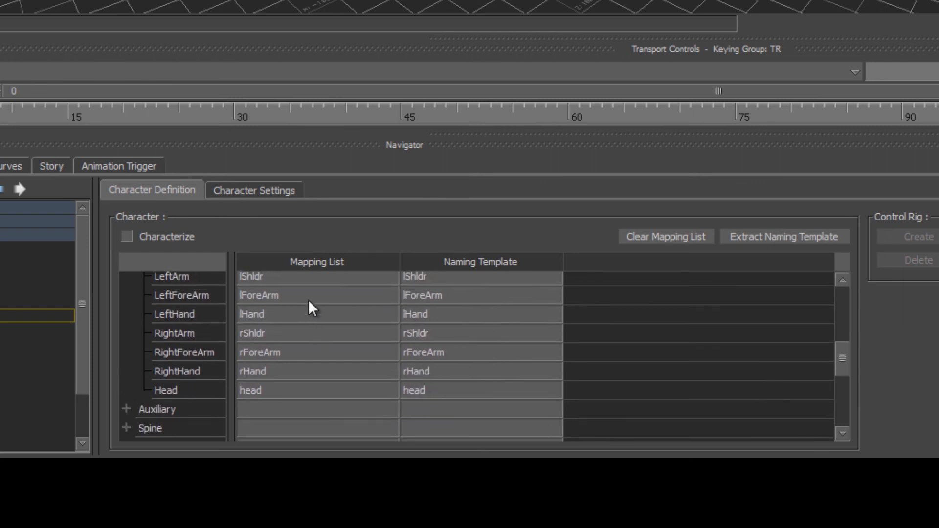
Select Testa_Character in the tree and save only that selection to the FBX folder as genesis_characterization.fbx, keeping the offered save options.
{"action": "left_click", "coordinate": [107, 310]}
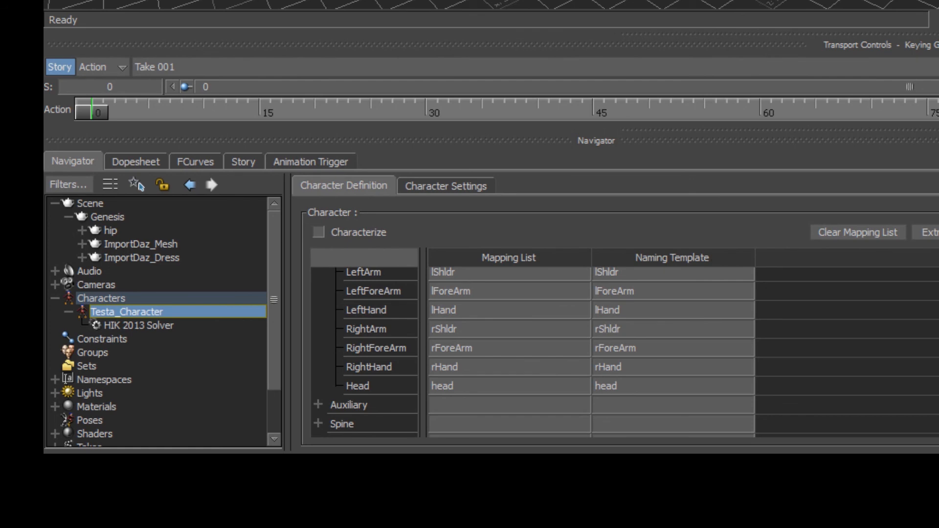
{"action": "left_click", "coordinate": [74, 11]}
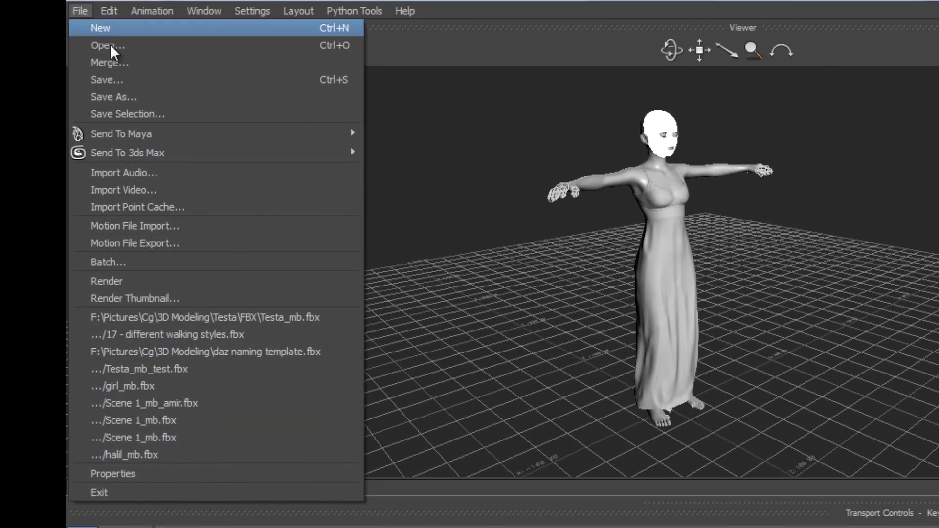
{"action": "left_click", "coordinate": [139, 113]}
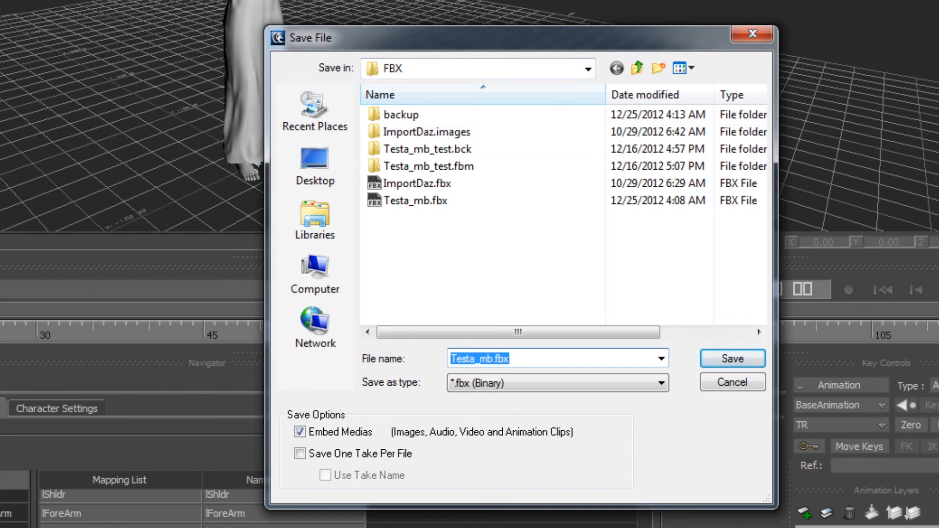
{"action": "left_click", "coordinate": [522, 358]}
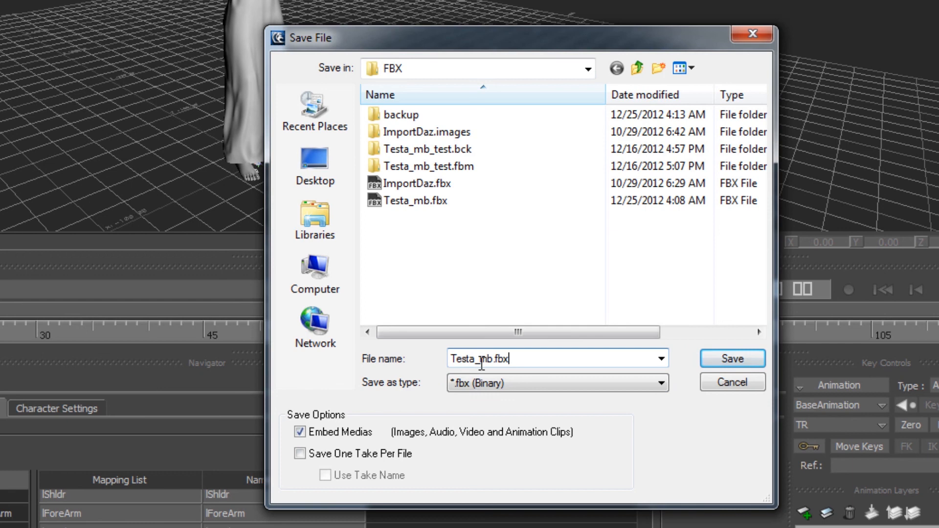
{"action": "left_click_drag", "start_coordinate": [470, 361], "coordinate": [406, 371]}
{"action": "key", "text": "BackSpace"}
{"action": "key", "text": "Delete"}
{"action": "type", "text": "genesis"}
{"action": "key", "text": "Right"}
{"action": "key", "text": "shift+Right"}
{"action": "key", "text": "shift+Right"}
{"action": "key", "text": "shift+Right"}
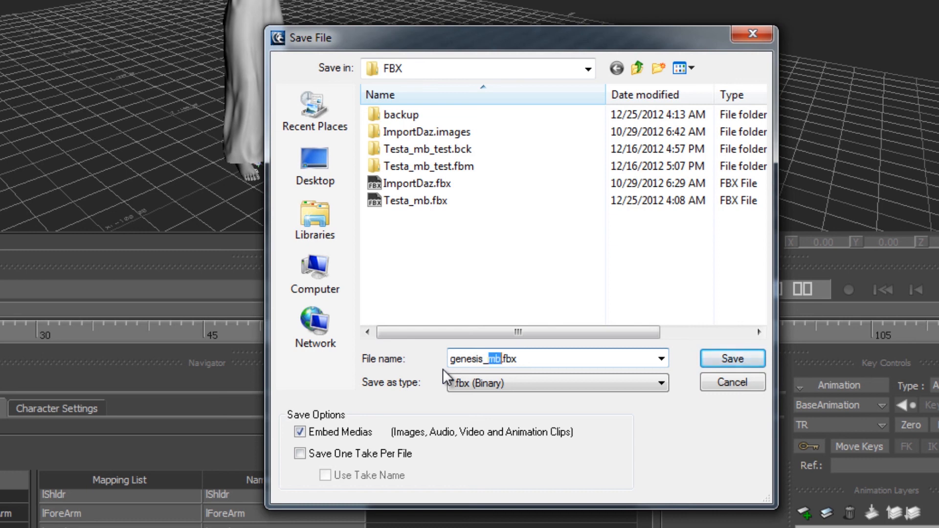
{"action": "type", "text": "char"}
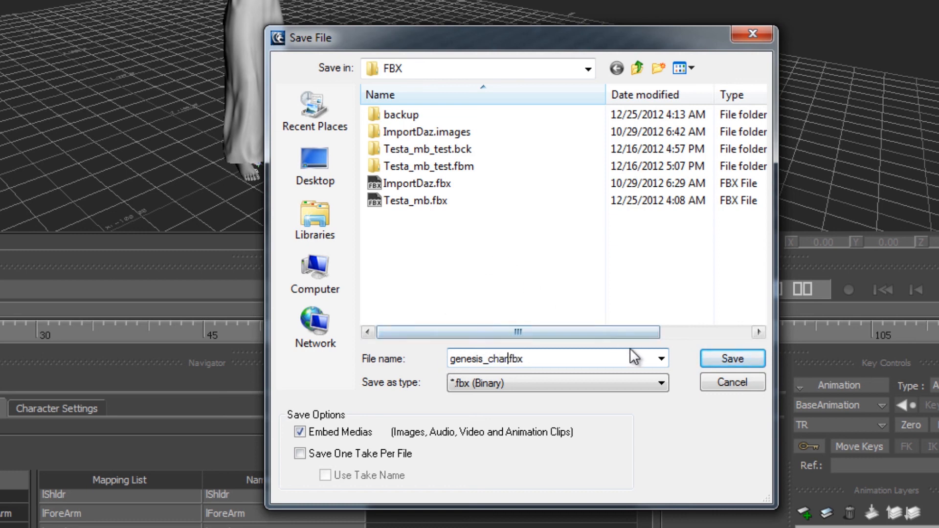
{"action": "type", "text": "acter"}
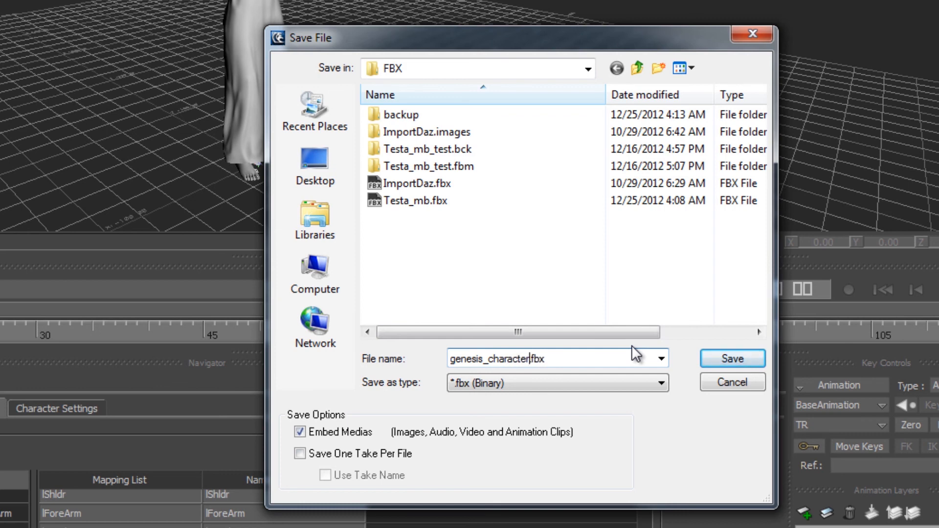
{"action": "type", "text": "iza."}
{"action": "type", "text": "tion"}
{"action": "left_click", "coordinate": [730, 358]}
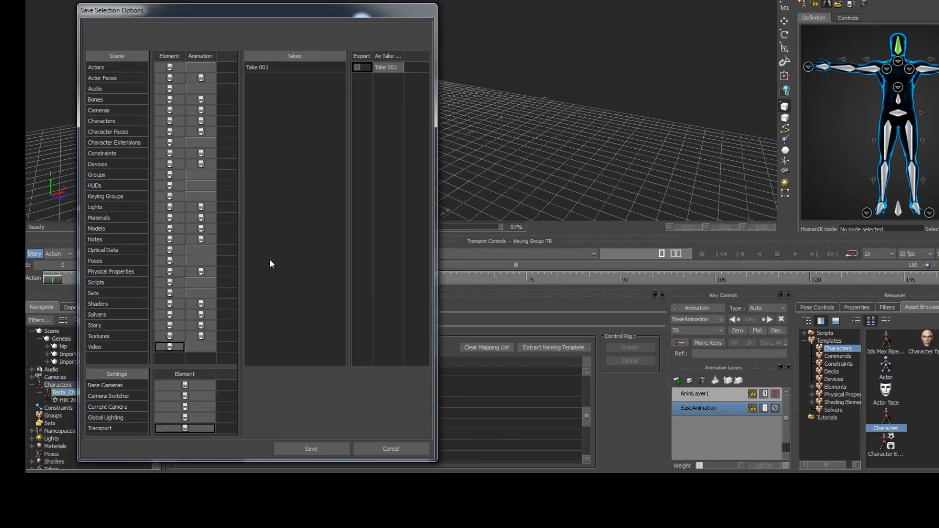
{"action": "left_click", "coordinate": [318, 448]}
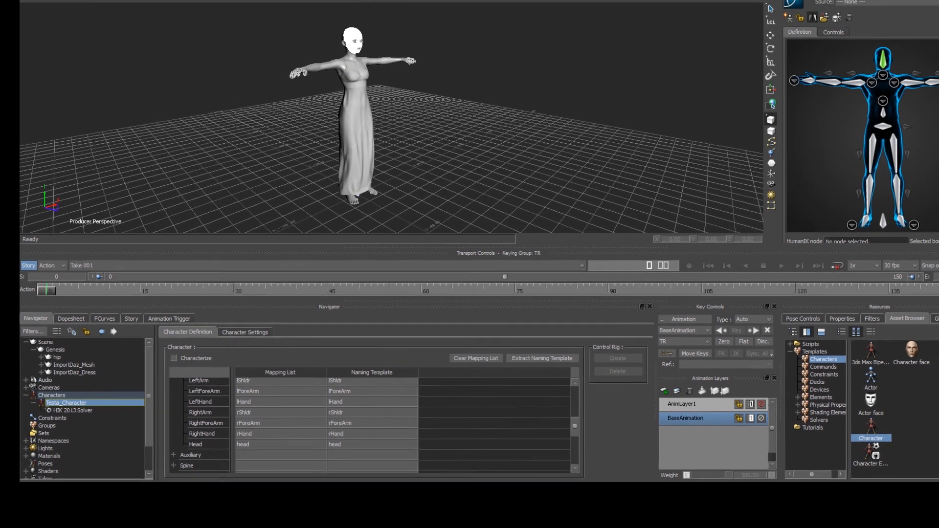
{"action": "left_click", "coordinate": [10, 7]}
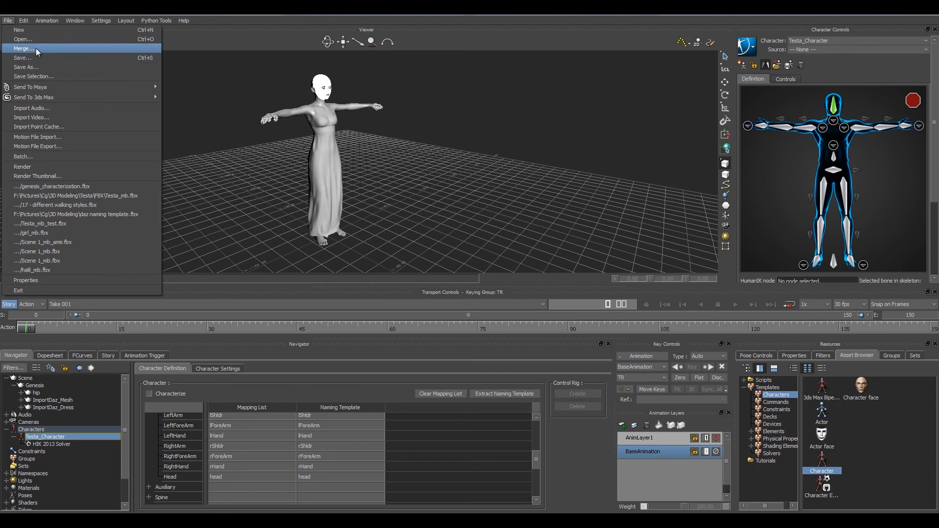
{"action": "left_click", "coordinate": [62, 73]}
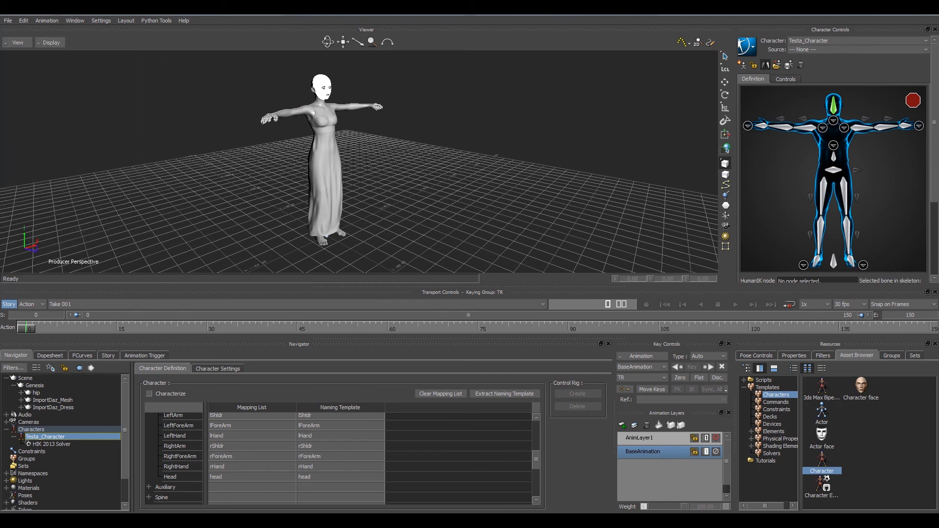
Review the Mapping List and Naming Template columns of Testa_Character, from the Base slots down to the Extra group.
{"action": "scroll", "coordinate": [362, 457], "scroll_direction": "up", "scroll_amount": 1}
{"action": "scroll", "coordinate": [360, 456], "scroll_direction": "up", "scroll_amount": 4}
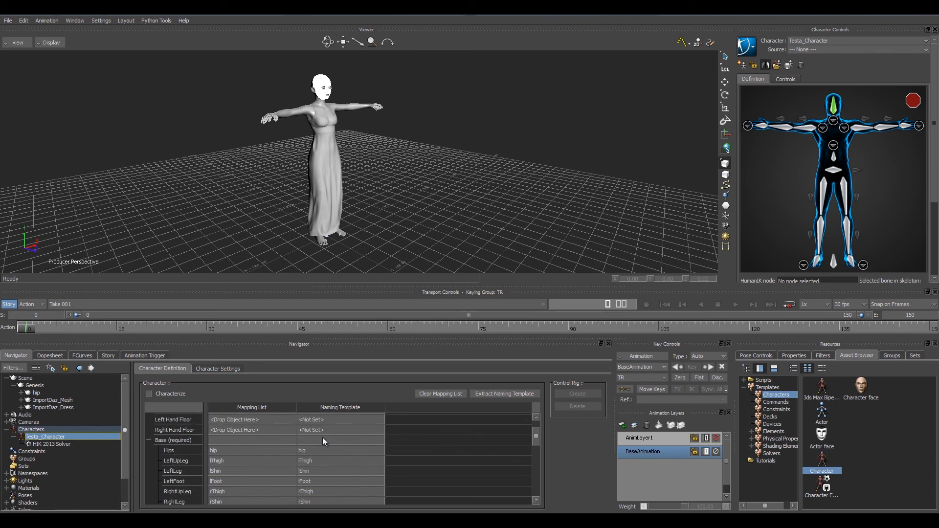
{"action": "scroll", "coordinate": [321, 442], "scroll_direction": "up", "scroll_amount": 1}
{"action": "scroll", "coordinate": [320, 444], "scroll_direction": "down", "scroll_amount": 2}
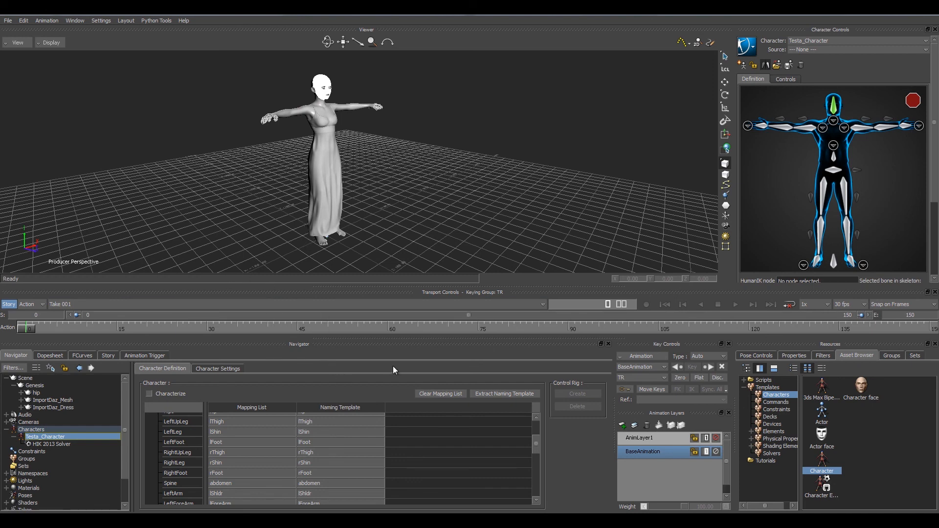
{"action": "scroll", "coordinate": [347, 448], "scroll_direction": "up", "scroll_amount": 1}
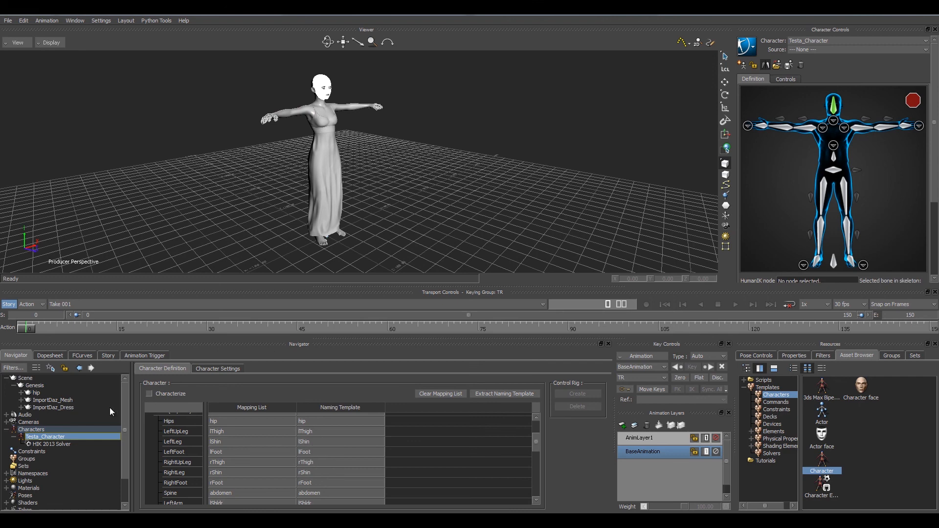
{"action": "scroll", "coordinate": [336, 447], "scroll_direction": "down", "scroll_amount": 5}
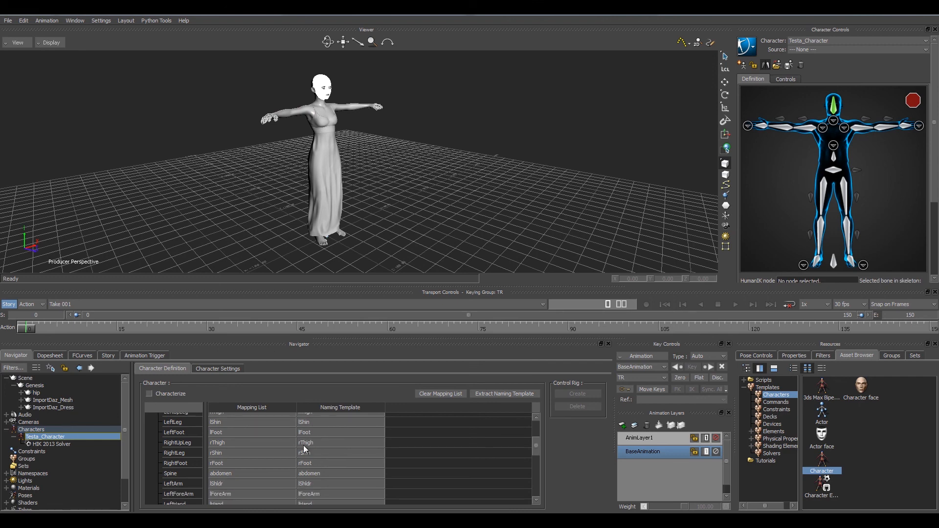
{"action": "scroll", "coordinate": [321, 472], "scroll_direction": "down", "scroll_amount": 3}
{"action": "scroll", "coordinate": [230, 470], "scroll_direction": "down", "scroll_amount": 1}
{"action": "scroll", "coordinate": [247, 460], "scroll_direction": "down", "scroll_amount": 8}
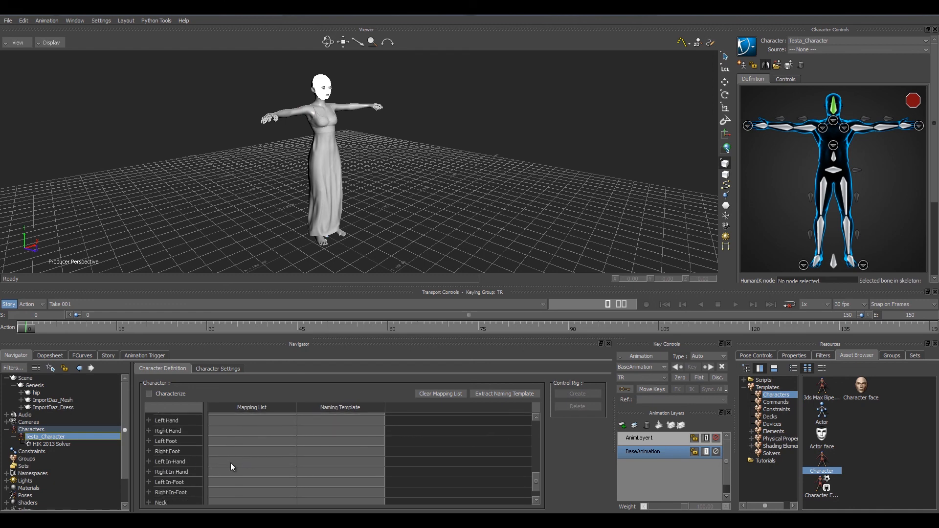
{"action": "scroll", "coordinate": [247, 464], "scroll_direction": "down", "scroll_amount": 3}
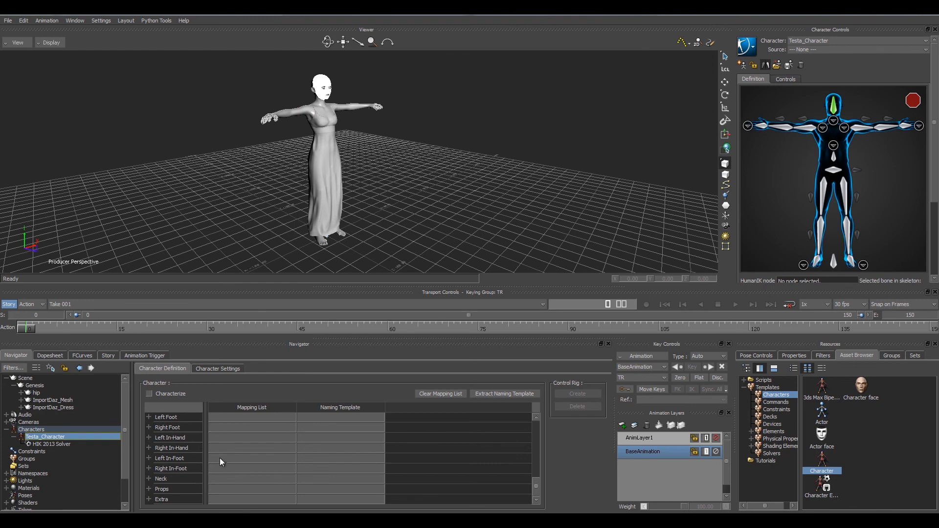
{"action": "scroll", "coordinate": [229, 452], "scroll_direction": "up", "scroll_amount": 10}
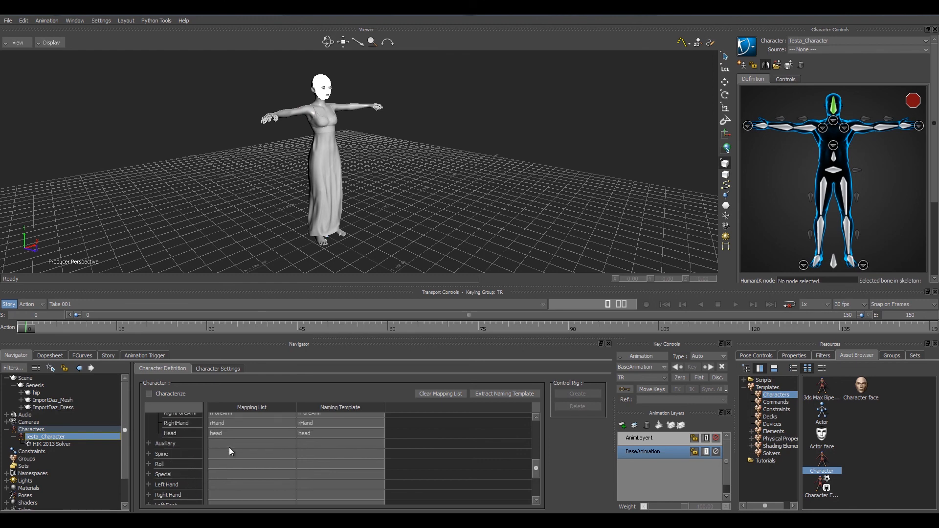
{"action": "scroll", "coordinate": [244, 455], "scroll_direction": "up", "scroll_amount": 5}
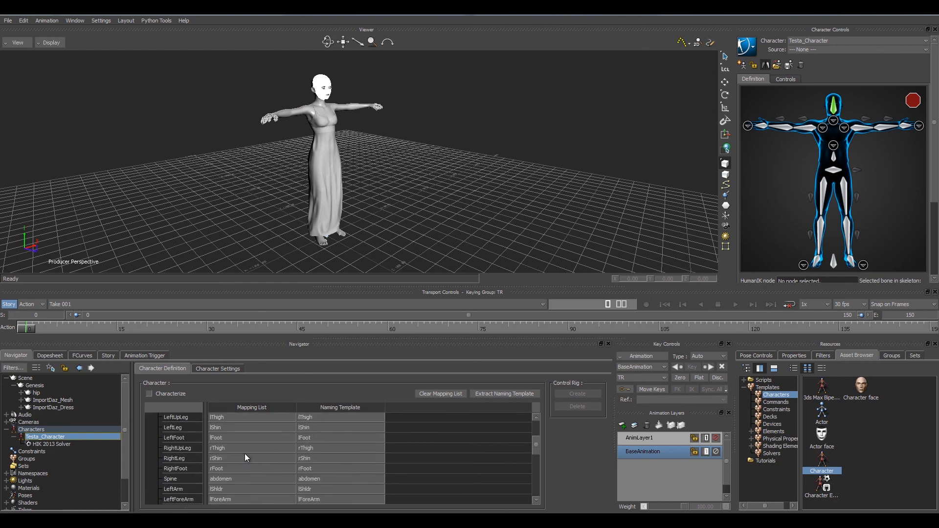
{"action": "scroll", "coordinate": [323, 474], "scroll_direction": "down", "scroll_amount": 1}
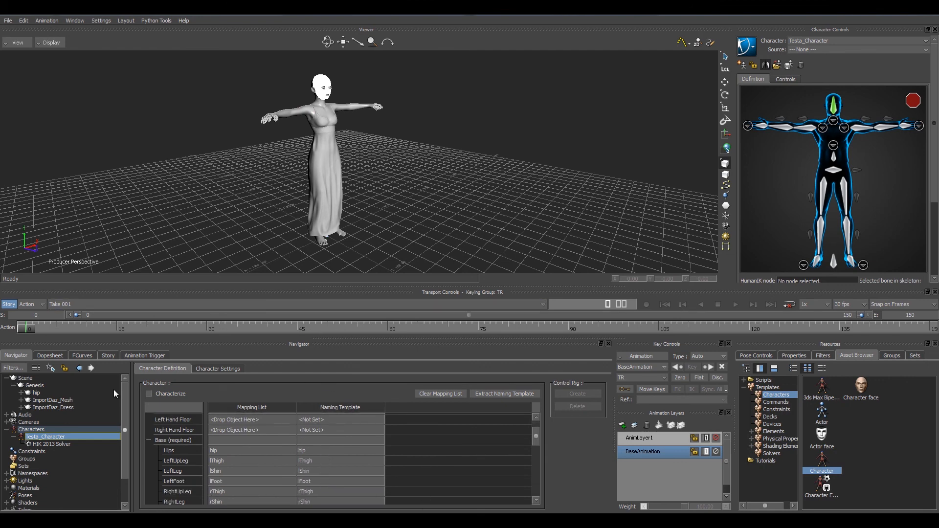
{"action": "scroll", "coordinate": [267, 428], "scroll_direction": "down", "scroll_amount": 5}
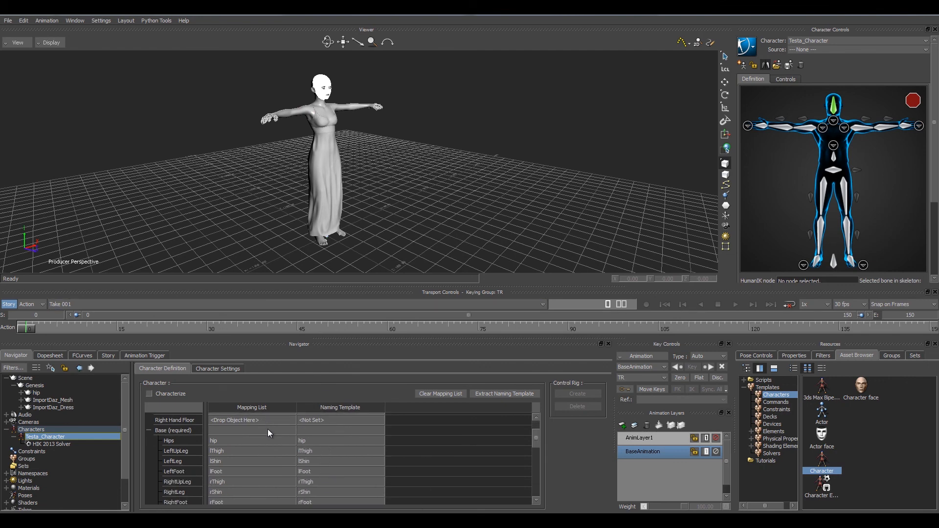
{"action": "scroll", "coordinate": [268, 430], "scroll_direction": "down", "scroll_amount": 2}
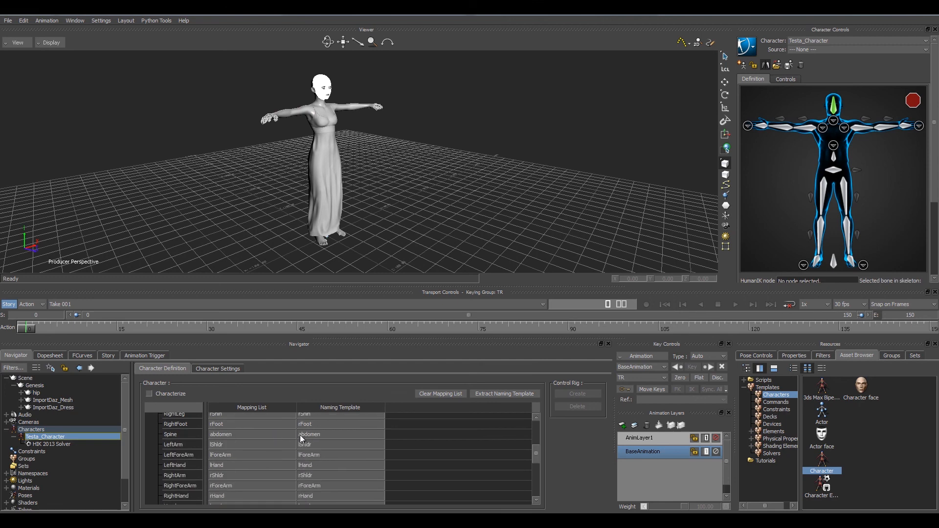
{"action": "scroll", "coordinate": [321, 458], "scroll_direction": "up", "scroll_amount": 2}
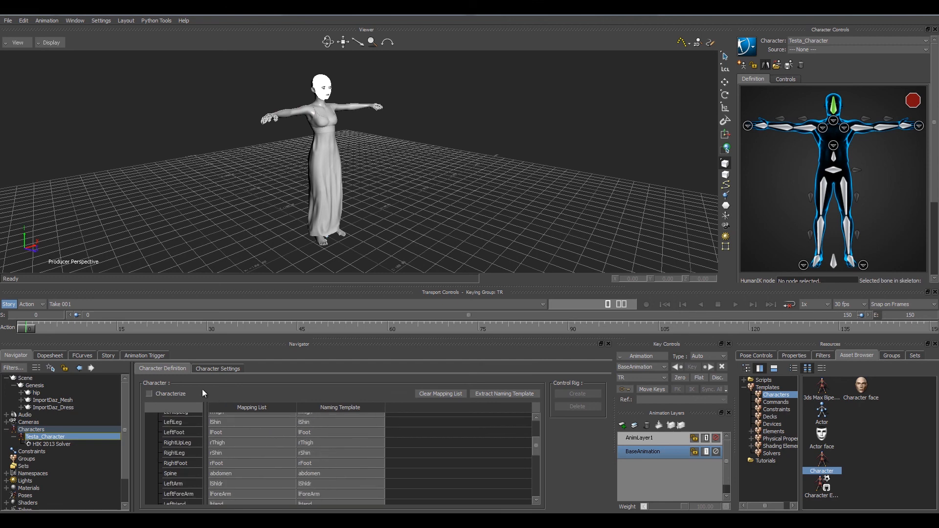
Check the mapped Base joints of Testa_Character and characterize it as a biped.
{"action": "scroll", "coordinate": [332, 452], "scroll_direction": "up", "scroll_amount": 2}
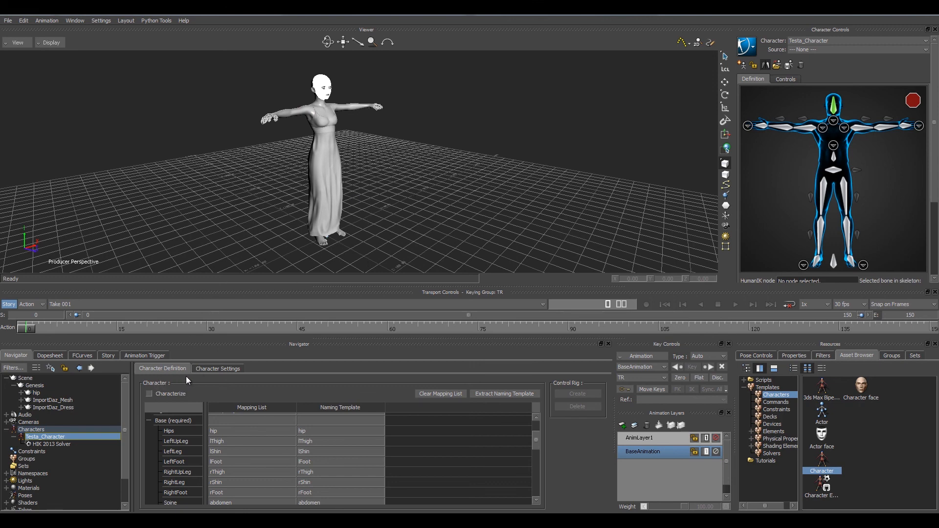
{"action": "scroll", "coordinate": [247, 432], "scroll_direction": "down", "scroll_amount": 1}
{"action": "scroll", "coordinate": [247, 432], "scroll_direction": "down", "scroll_amount": 4}
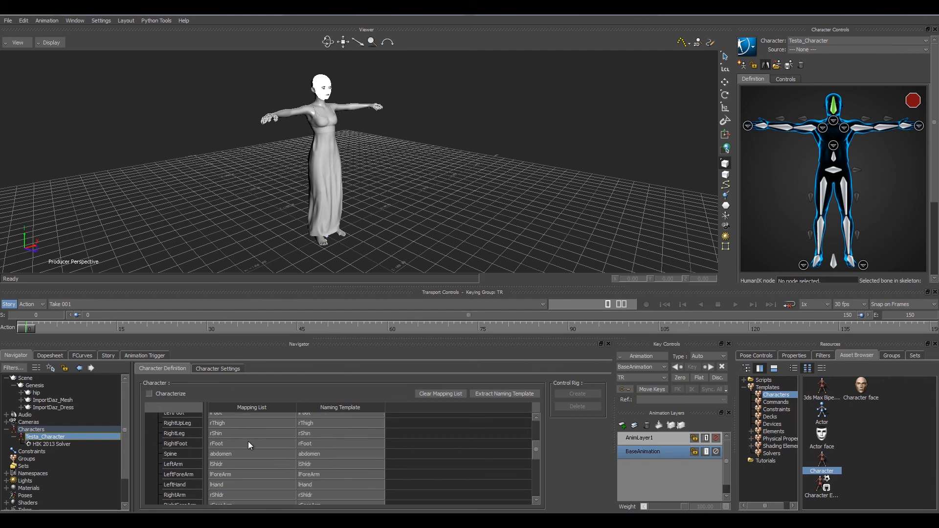
{"action": "scroll", "coordinate": [249, 444], "scroll_direction": "up", "scroll_amount": 2}
{"action": "scroll", "coordinate": [236, 430], "scroll_direction": "up", "scroll_amount": 3}
{"action": "scroll", "coordinate": [236, 429], "scroll_direction": "up", "scroll_amount": 2}
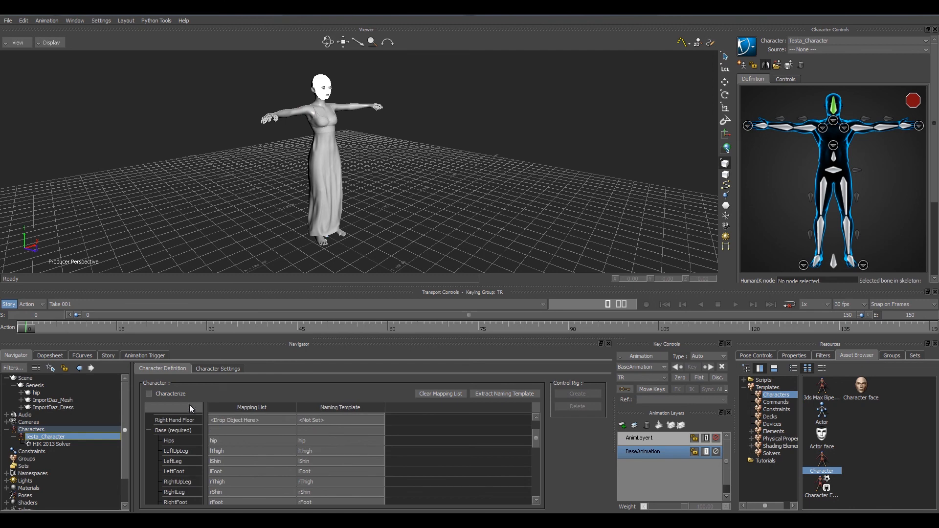
{"action": "left_click", "coordinate": [149, 394]}
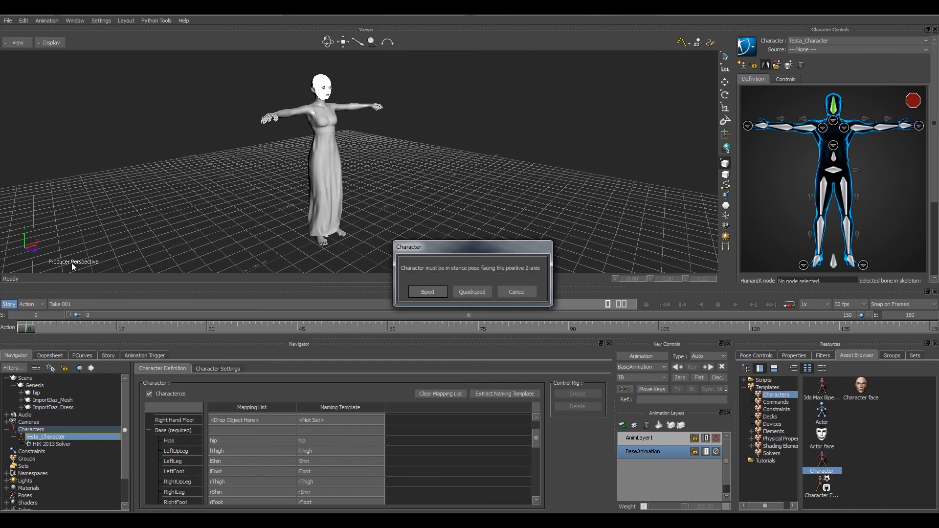
{"action": "left_click", "coordinate": [431, 292]}
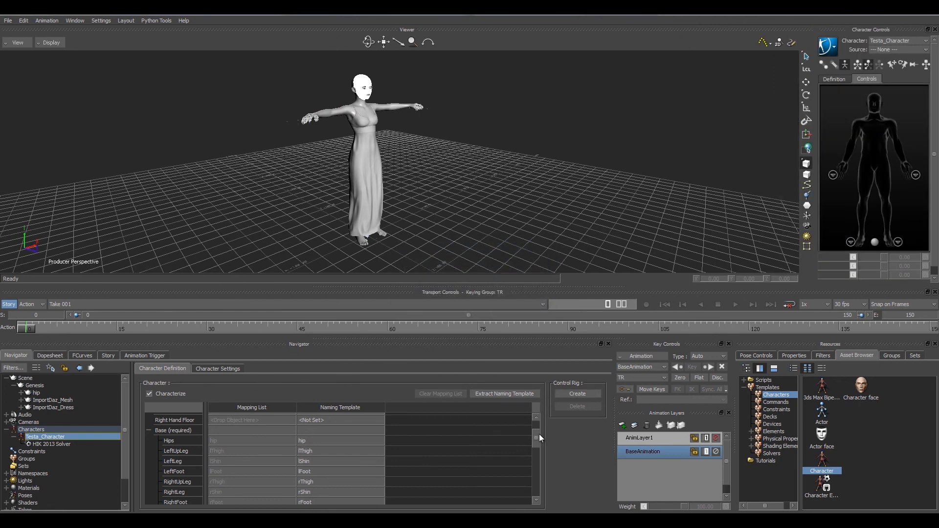
Create a control rig for Testa_Character.
{"action": "left_click_drag", "start_coordinate": [536, 437], "coordinate": [537, 420]}
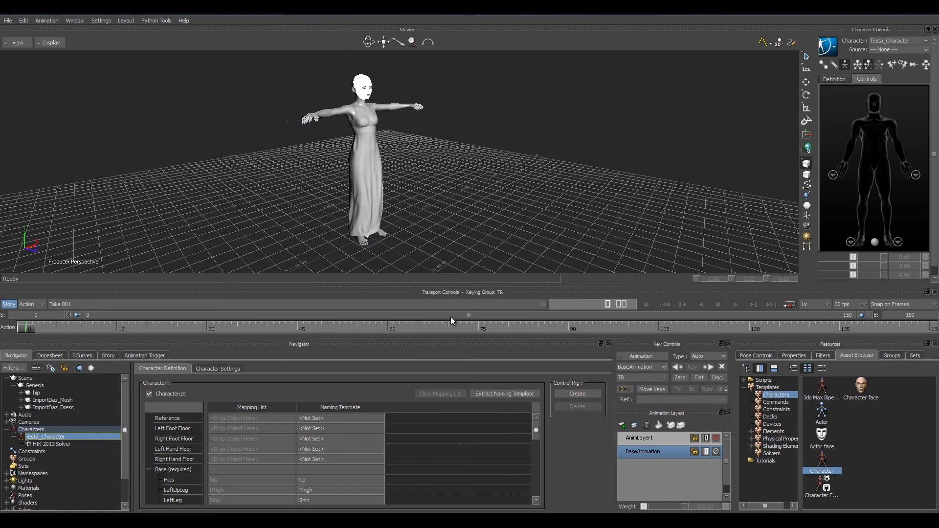
{"action": "left_click", "coordinate": [581, 395]}
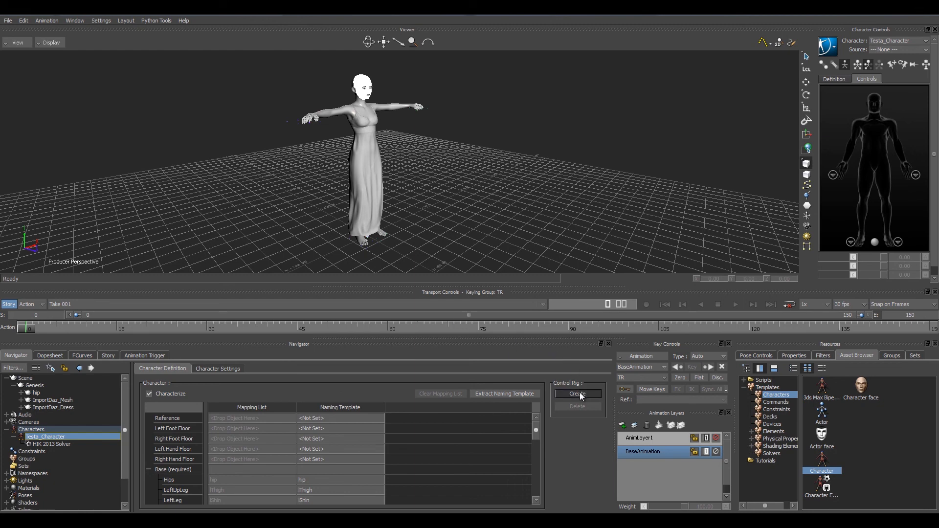
{"action": "left_click", "coordinate": [423, 289]}
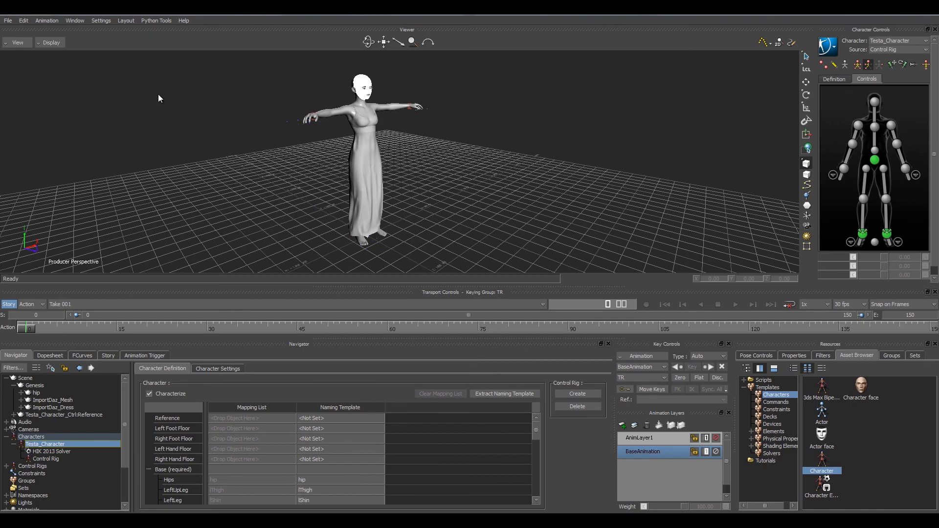
{"action": "left_click_drag", "start_coordinate": [449, 151], "coordinate": [446, 189], "text": "ctrl+shift"}
{"action": "left_click", "coordinate": [73, 20]}
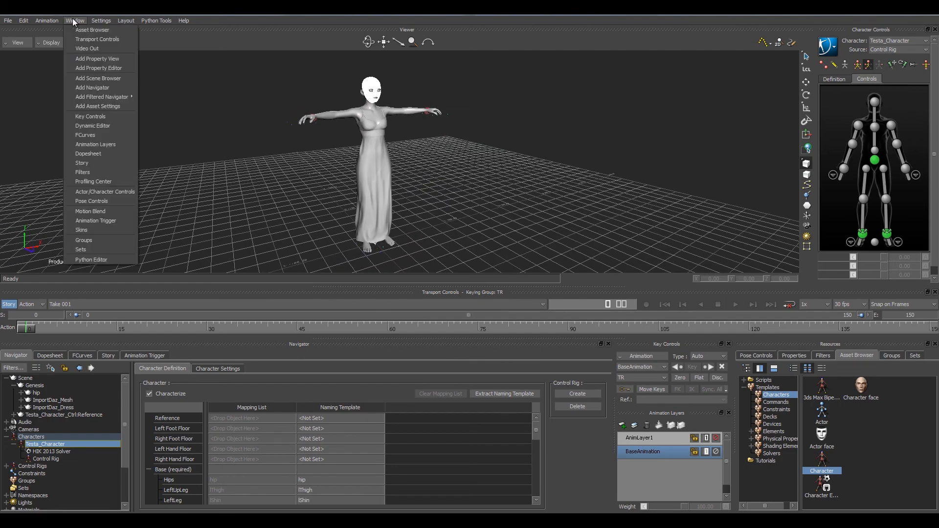
{"action": "mouse_move", "coordinate": [129, 21]}
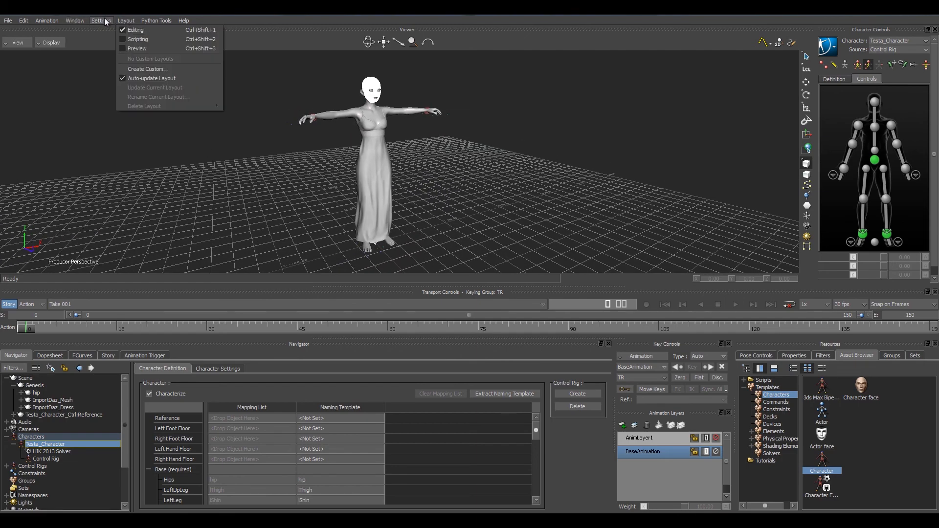
{"action": "mouse_move", "coordinate": [75, 22]}
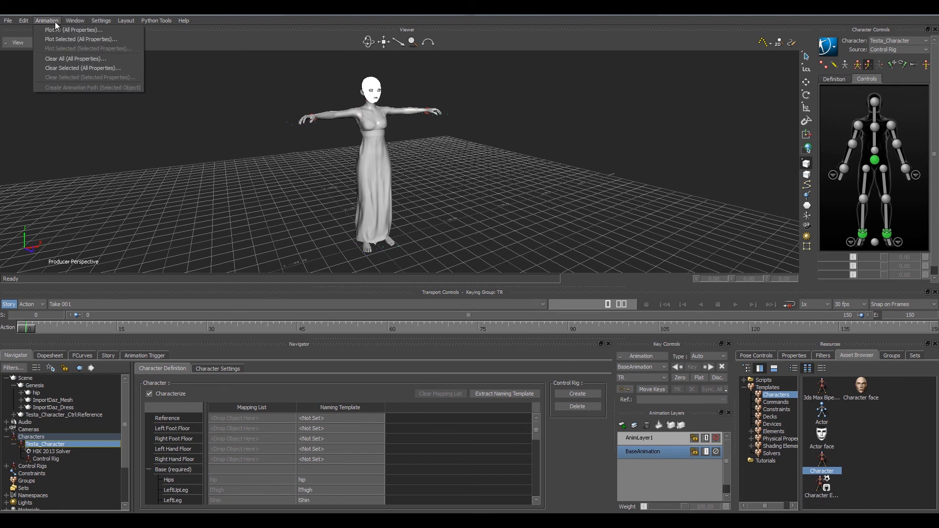
{"action": "mouse_move", "coordinate": [24, 24]}
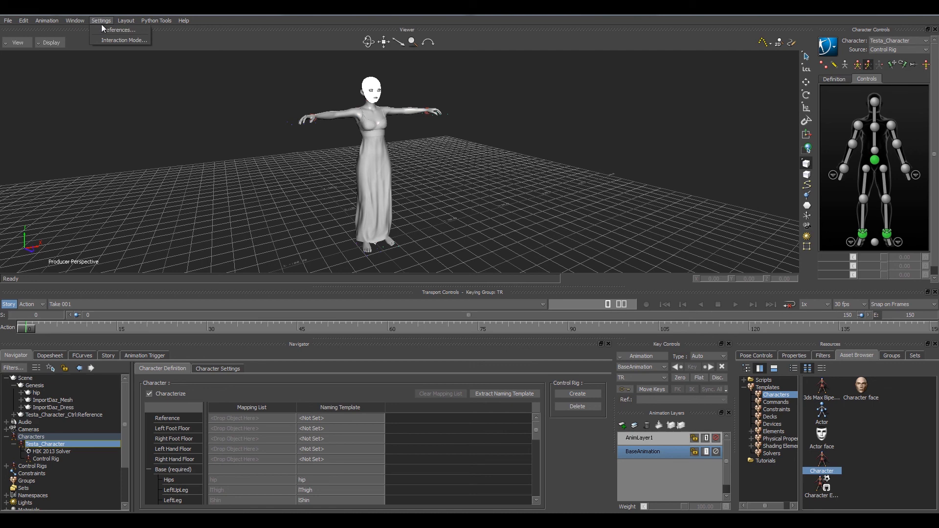
{"action": "left_click", "coordinate": [105, 29]}
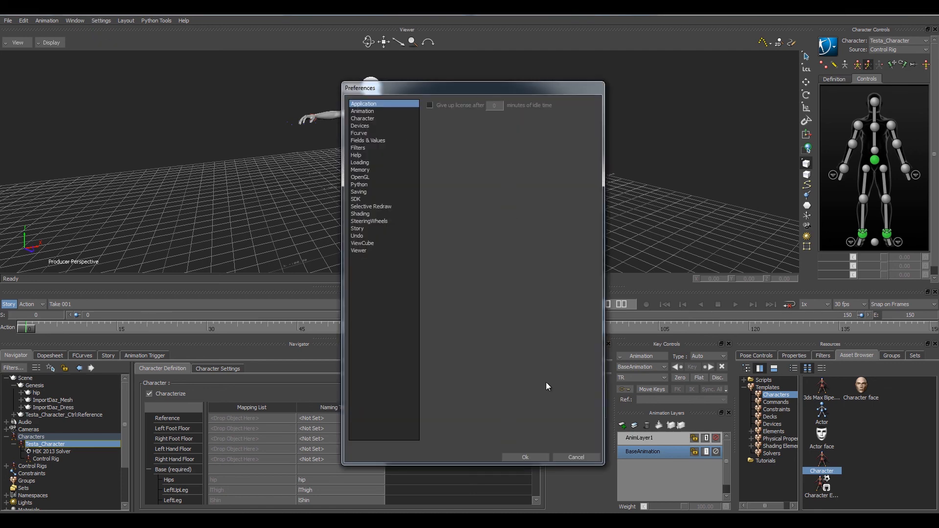
{"action": "left_click", "coordinate": [576, 457]}
Set the mouse and keyboard interaction mode to Maya, for MotionBuilder only.
{"action": "left_click", "coordinate": [100, 21]}
{"action": "left_click", "coordinate": [117, 42]}
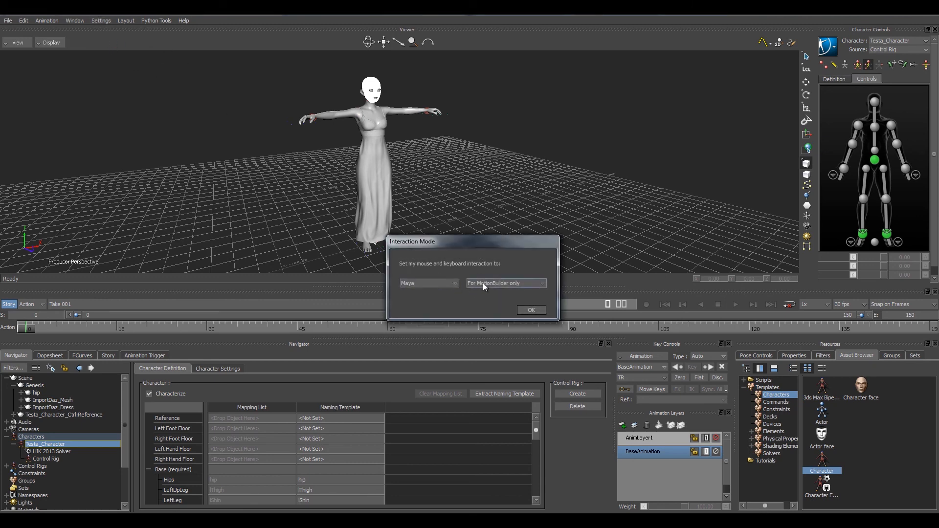
{"action": "left_click", "coordinate": [535, 311]}
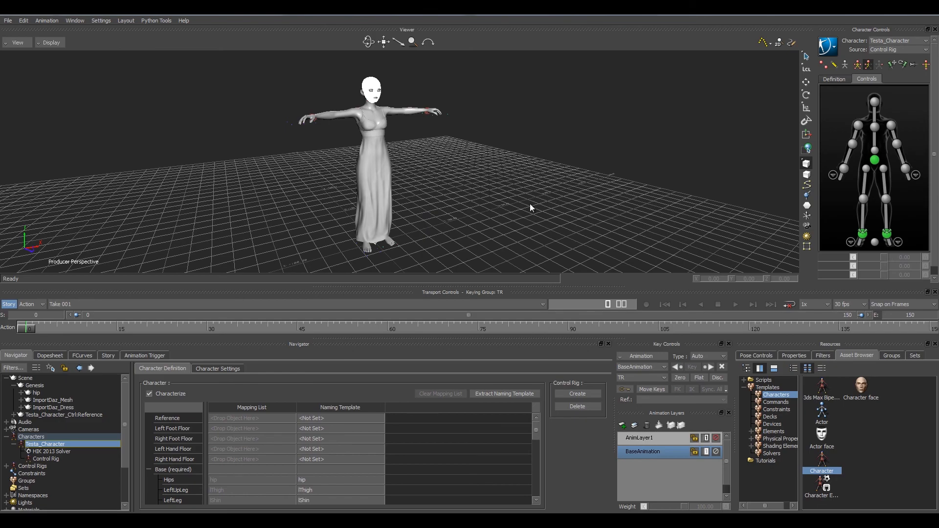
Examine the rigged character's full figure, upper body and arms in the viewer from several angles and distances.
{"action": "left_click_drag", "start_coordinate": [482, 187], "coordinate": [301, 206], "text": "alt"}
{"action": "right_click_drag", "start_coordinate": [301, 207], "coordinate": [395, 197], "text": "alt"}
{"action": "scroll", "coordinate": [397, 187], "scroll_direction": "up", "scroll_amount": 5}
{"action": "scroll", "coordinate": [401, 202], "scroll_direction": "down", "scroll_amount": 4}
{"action": "left_click_drag", "start_coordinate": [318, 184], "coordinate": [380, 194], "text": "alt"}
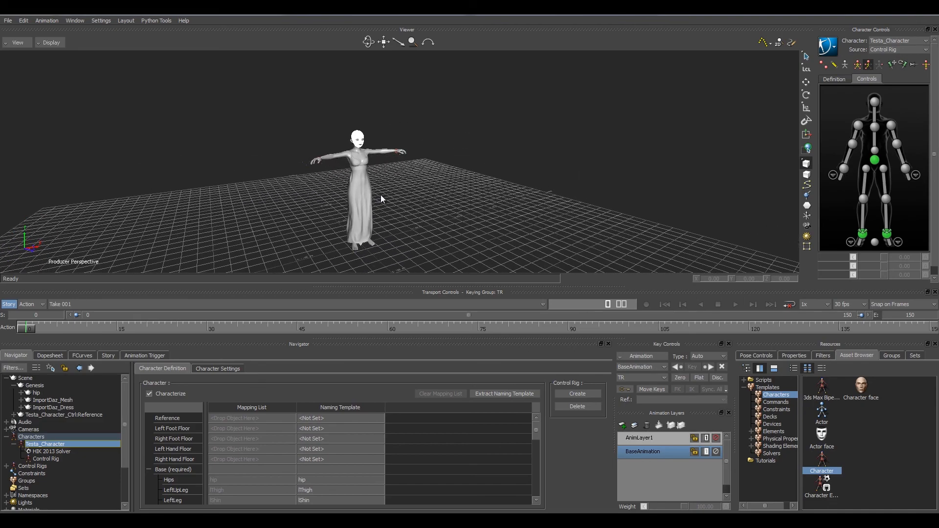
{"action": "scroll", "coordinate": [362, 193], "scroll_direction": "up", "scroll_amount": 5}
{"action": "scroll", "coordinate": [364, 193], "scroll_direction": "down", "scroll_amount": 3}
{"action": "left_click_drag", "start_coordinate": [365, 193], "coordinate": [326, 243], "text": "alt"}
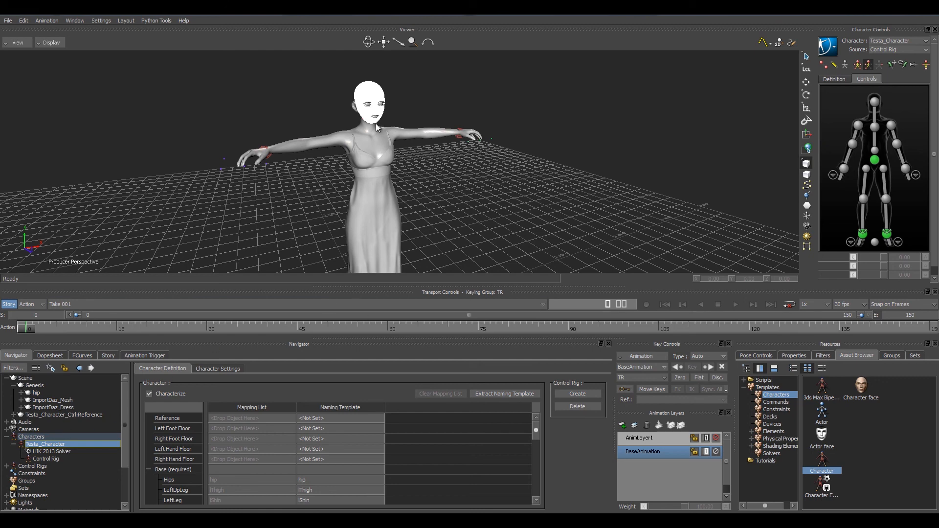
{"action": "scroll", "coordinate": [406, 113], "scroll_direction": "up", "scroll_amount": 3}
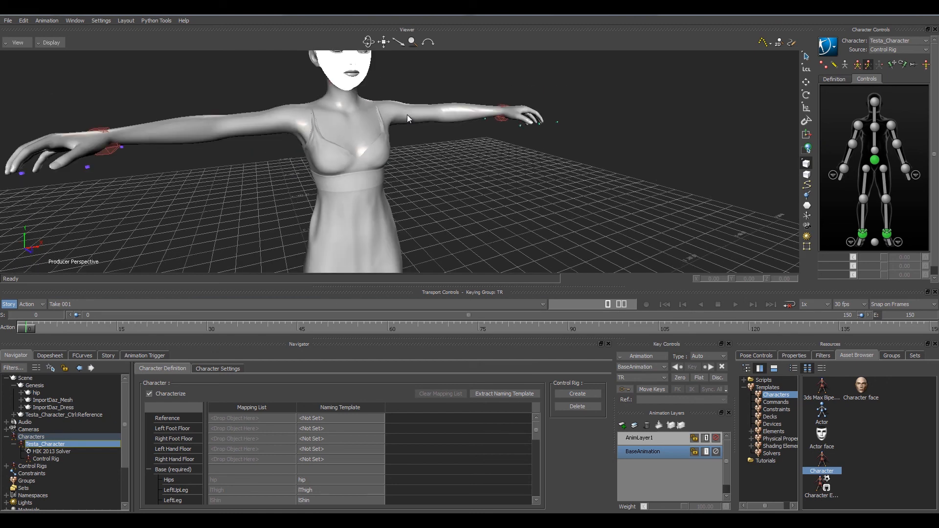
{"action": "scroll", "coordinate": [408, 116], "scroll_direction": "down", "scroll_amount": 3}
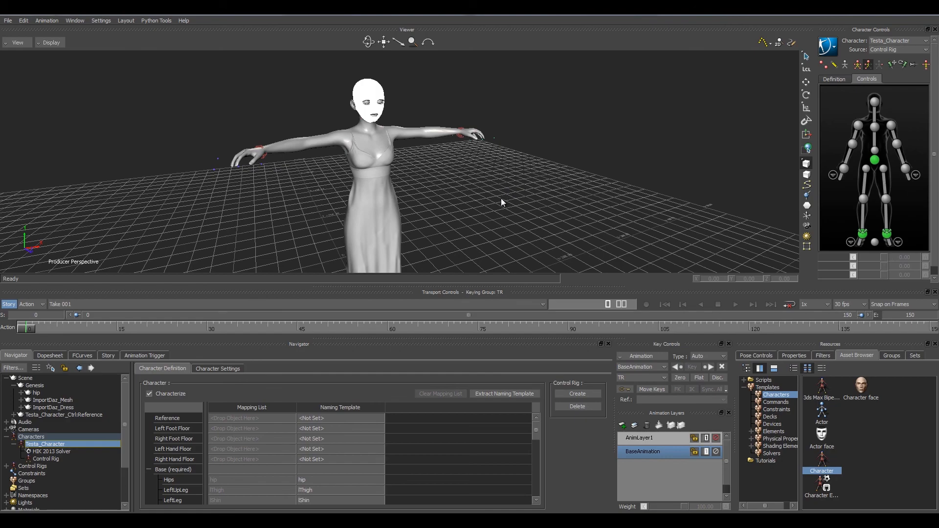
{"action": "left_click_drag", "start_coordinate": [501, 198], "coordinate": [460, 204], "text": "ctrl+shift"}
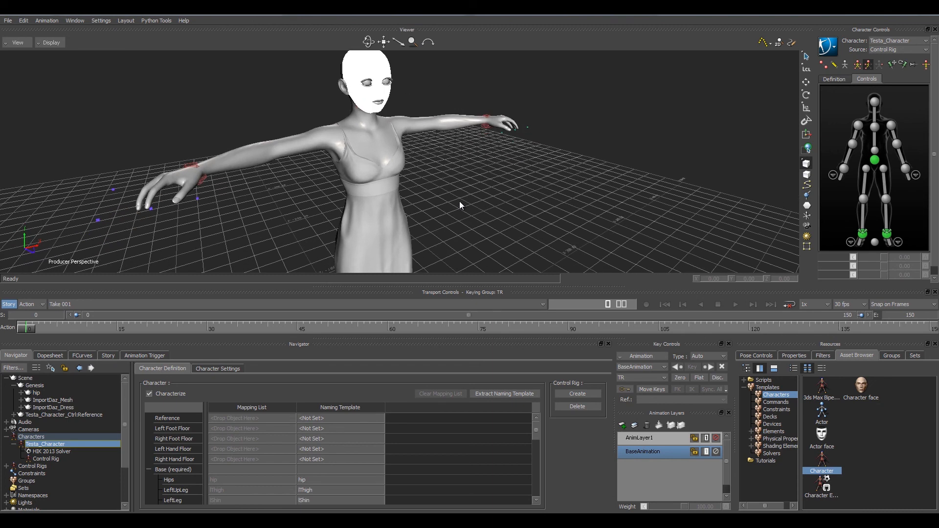
Change the viewer display to X-Ray and select the control rig's hips effector.
{"action": "left_click", "coordinate": [44, 44]}
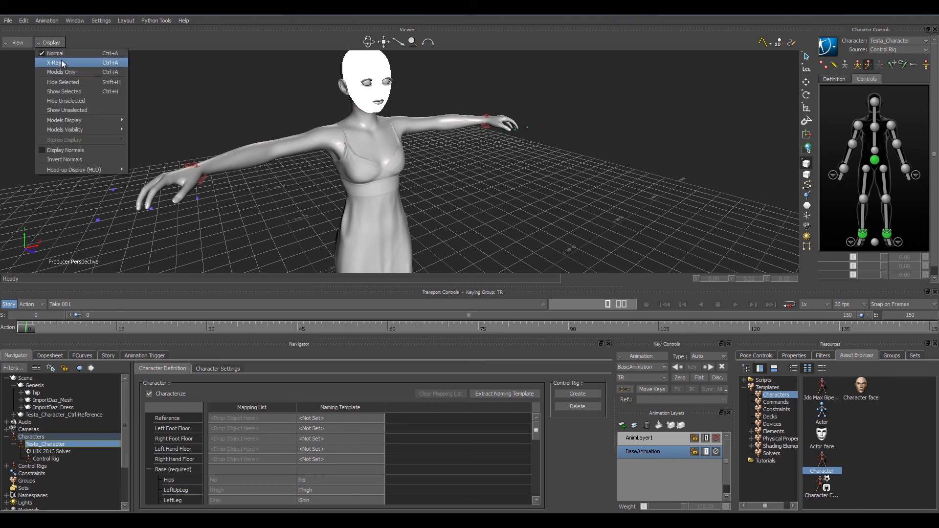
{"action": "left_click", "coordinate": [61, 63]}
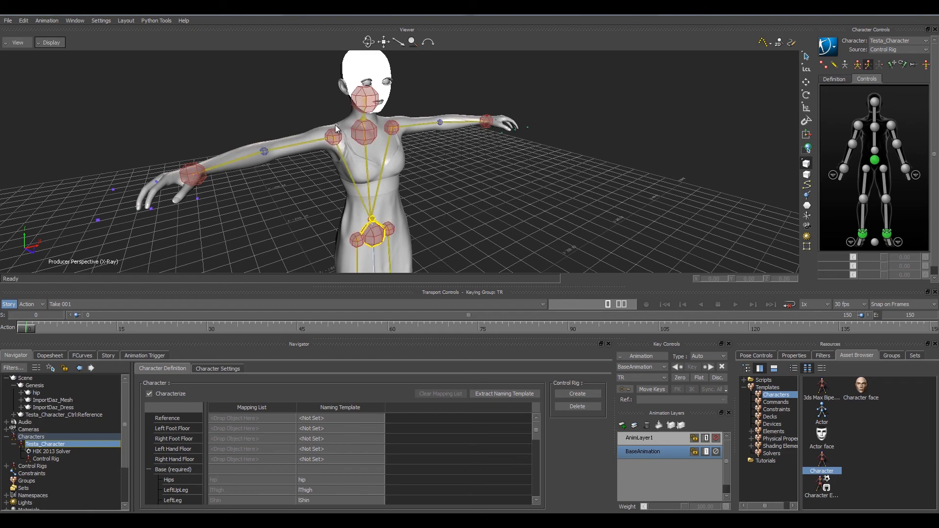
{"action": "scroll", "coordinate": [336, 129], "scroll_direction": "down", "scroll_amount": 5}
{"action": "left_click_drag", "start_coordinate": [489, 188], "coordinate": [423, 179], "text": "ctrl+shift"}
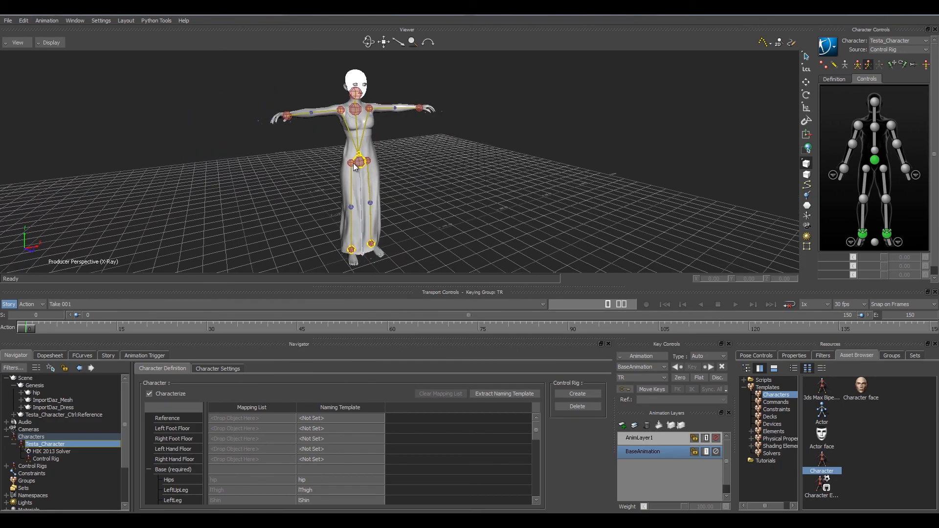
{"action": "left_click", "coordinate": [351, 163]}
{"action": "left_click", "coordinate": [367, 162]}
{"action": "left_click", "coordinate": [361, 163]}
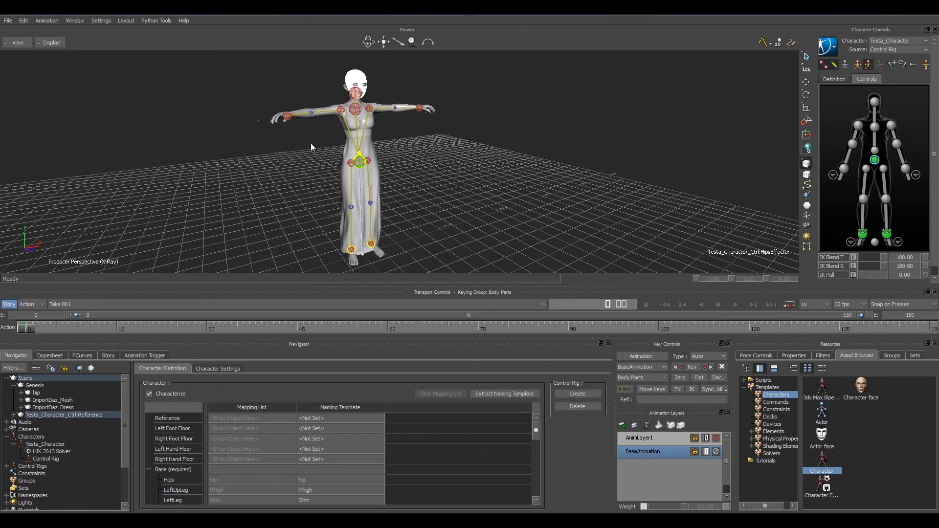
Store the character's current T-stance as a new pose in the pose controls and expand the Poses group.
{"action": "left_click_drag", "start_coordinate": [436, 166], "coordinate": [427, 136], "text": "ctrl+shift"}
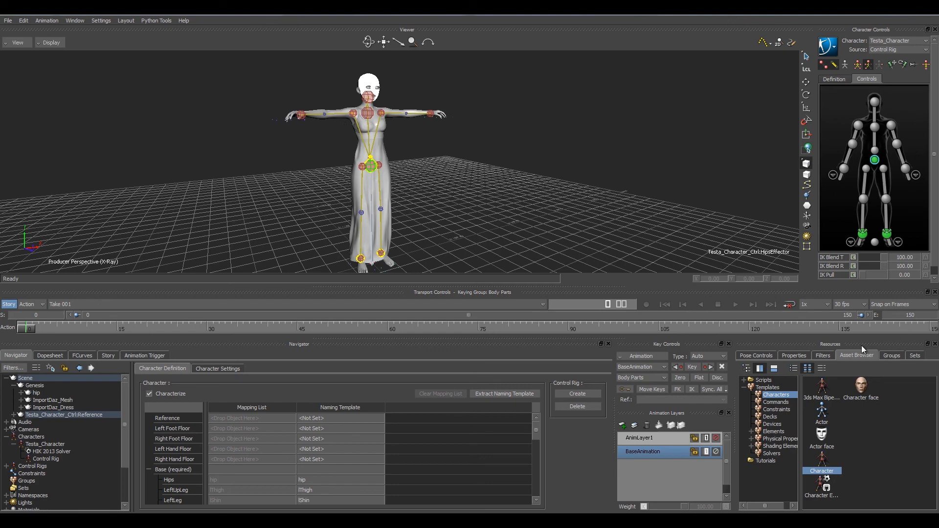
{"action": "left_click", "coordinate": [761, 353]}
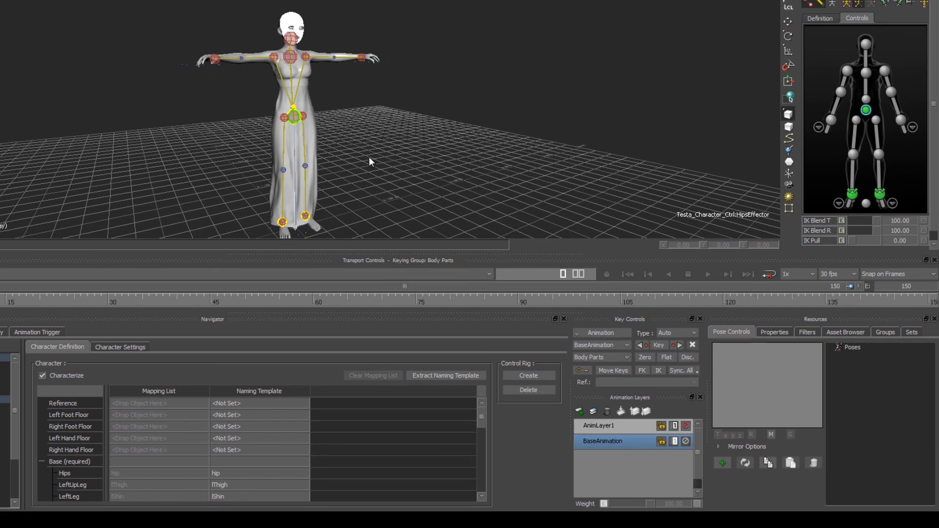
{"action": "left_click_drag", "start_coordinate": [360, 163], "coordinate": [343, 201], "text": "ctrl+shift"}
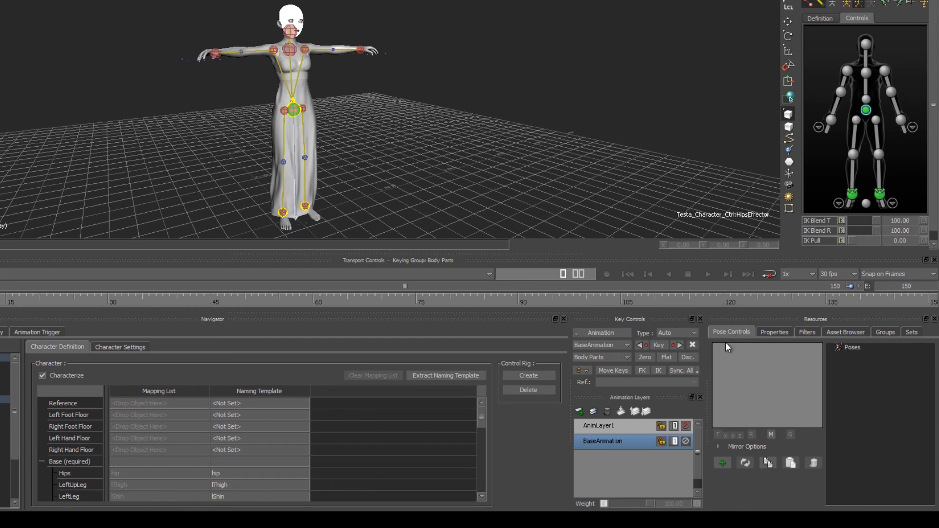
{"action": "left_click", "coordinate": [723, 463]}
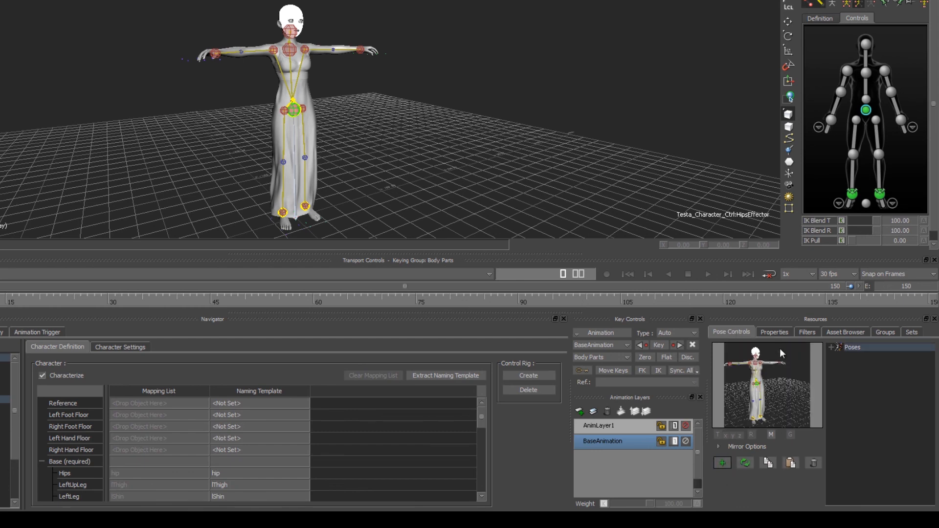
{"action": "left_click", "coordinate": [831, 348]}
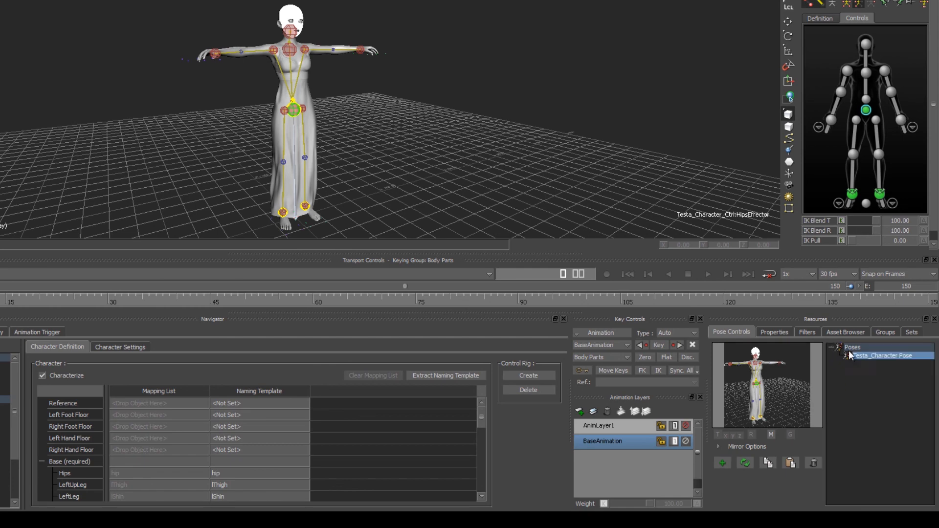
Rename the stored character pose as Testa T-Pose.
{"action": "right_click", "coordinate": [884, 354]}
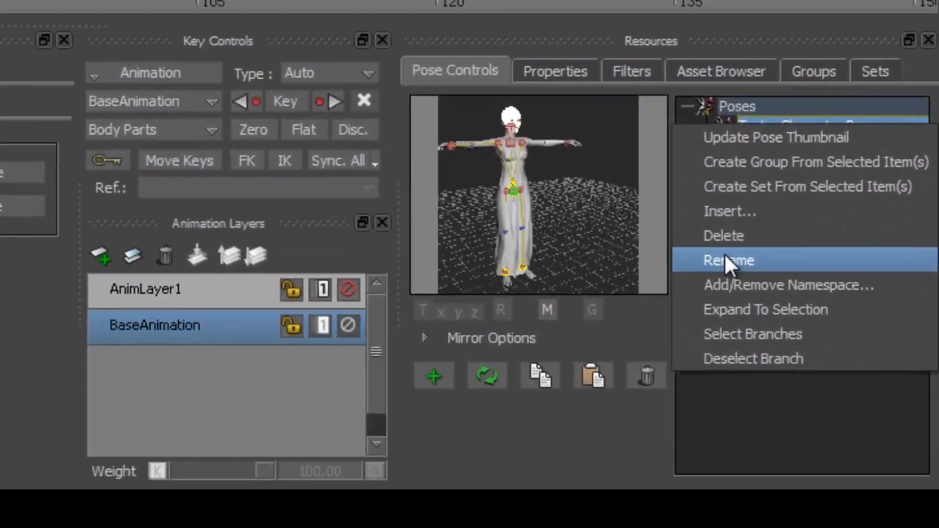
{"action": "left_click", "coordinate": [725, 259]}
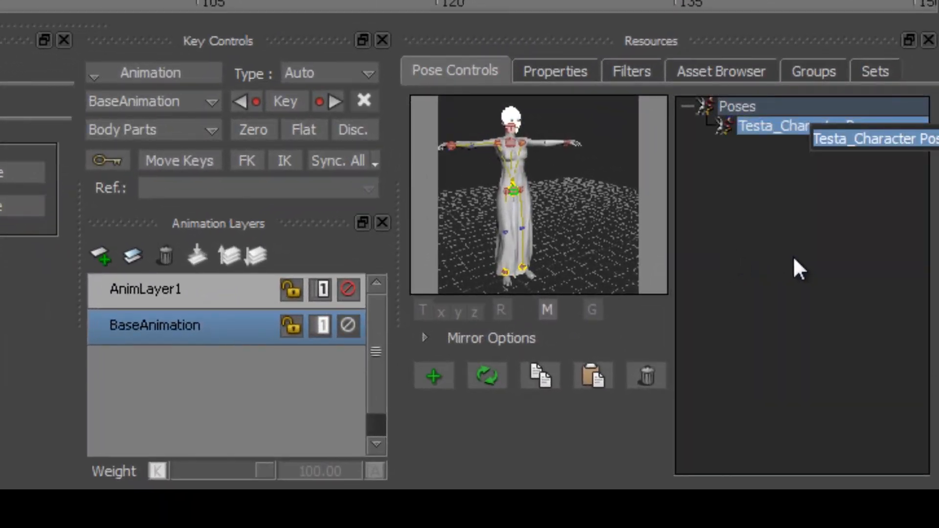
{"action": "type", "text": "T-"}
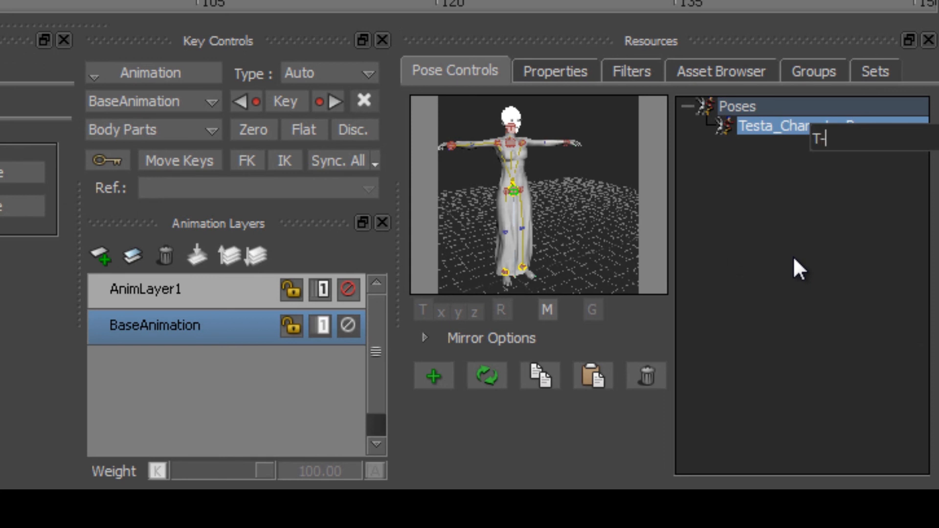
{"action": "key", "text": "BackSpace"}
{"action": "type", "text": "Testa T-"}
{"action": "type", "text": "e"}
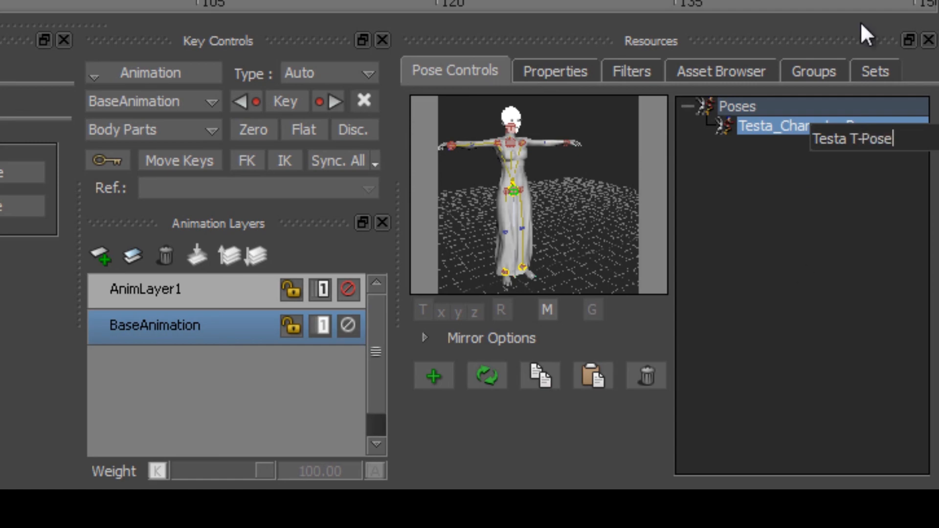
{"action": "left_click", "coordinate": [785, 169]}
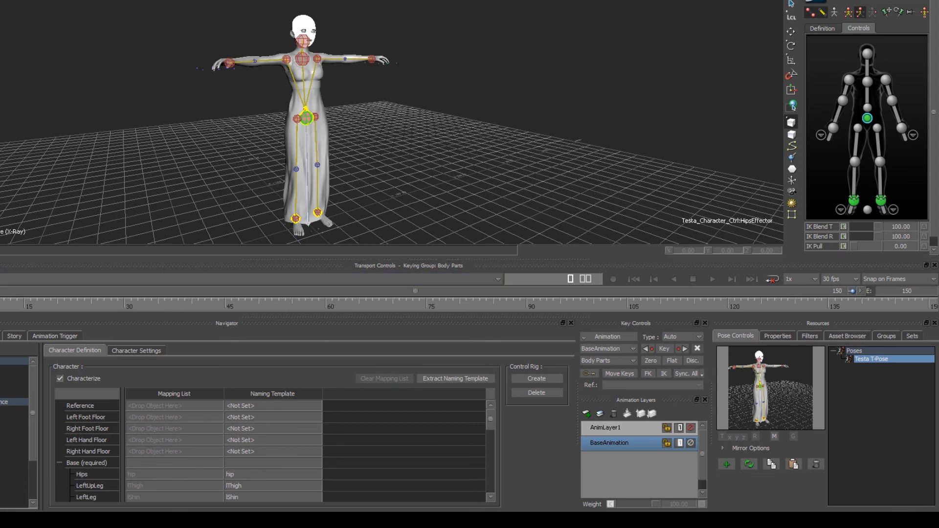
Rotate the right shoulder effector about 57° around global Z to lower the arm, then twist it in local mode to about 20.6° on X.
{"action": "left_click", "coordinate": [287, 61]}
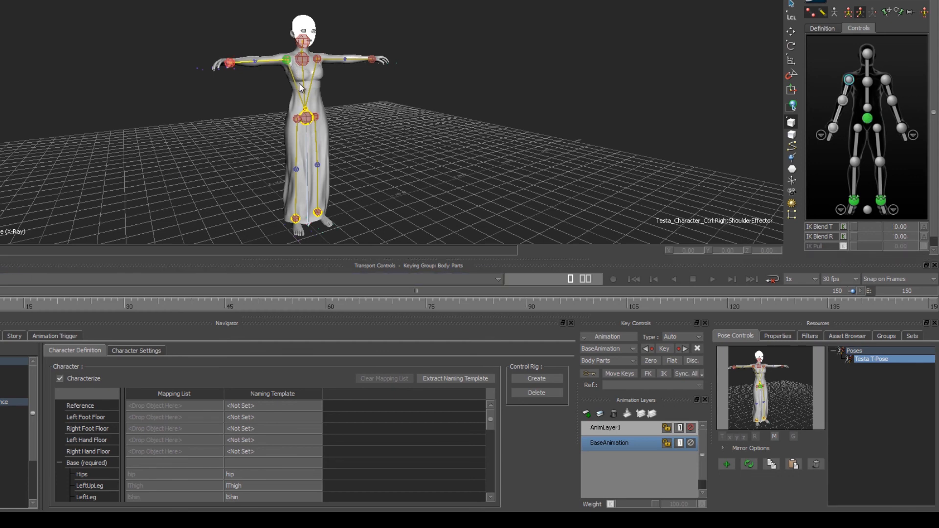
{"action": "left_click_drag", "start_coordinate": [253, 88], "coordinate": [273, 83], "text": "ctrl+shift"}
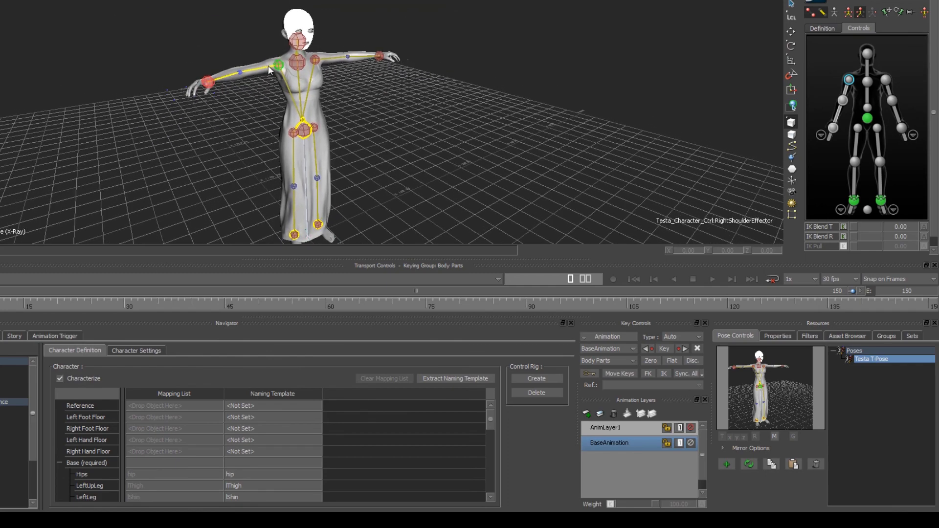
{"action": "left_click", "coordinate": [790, 45]}
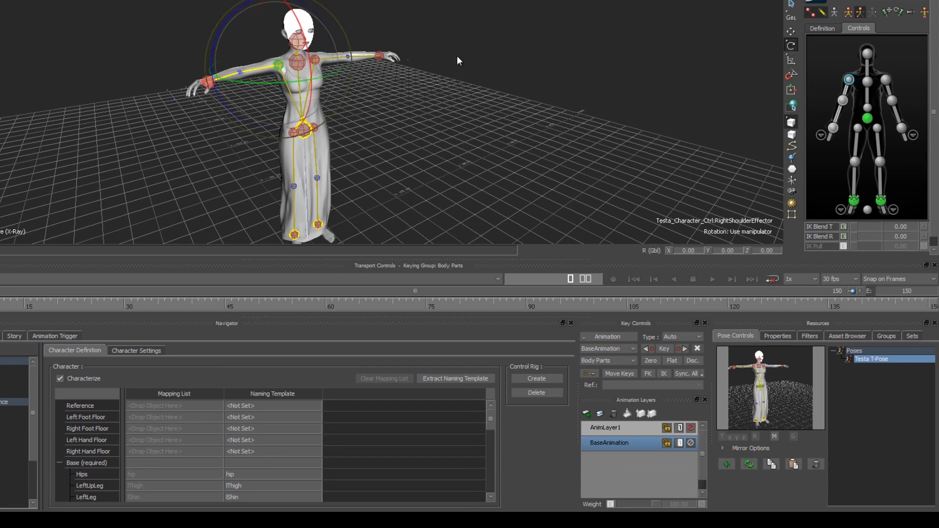
{"action": "left_click_drag", "start_coordinate": [236, 12], "coordinate": [265, 81]}
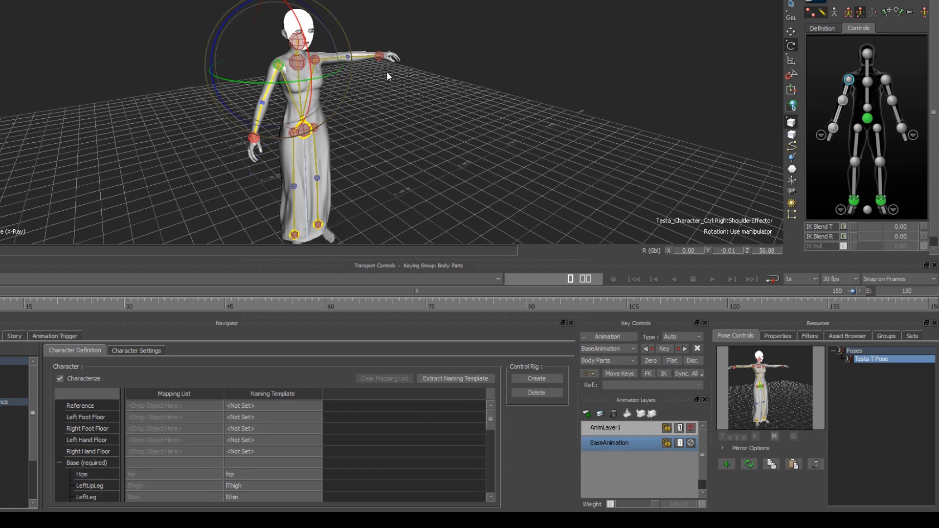
{"action": "left_click", "coordinate": [802, 24]}
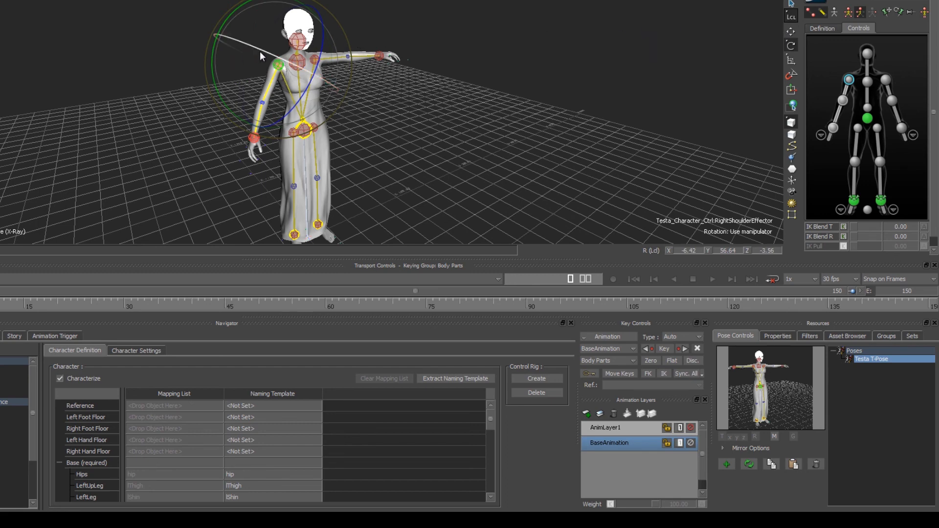
{"action": "left_click_drag", "start_coordinate": [260, 49], "coordinate": [242, 87]}
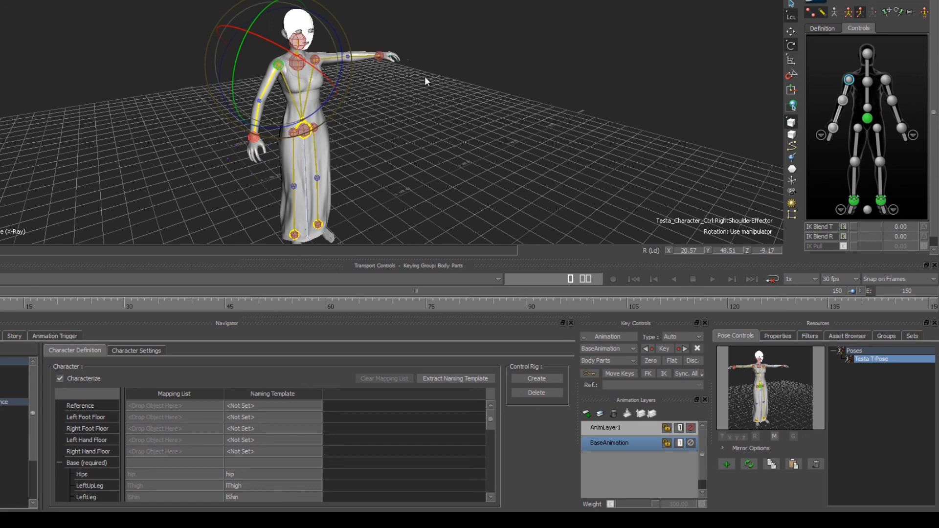
Translate the right elbow effector outward and bring the right wrist effector to the waist at about X -21.7, Y 118.9, Z 8.0.
{"action": "left_click", "coordinate": [791, 32]}
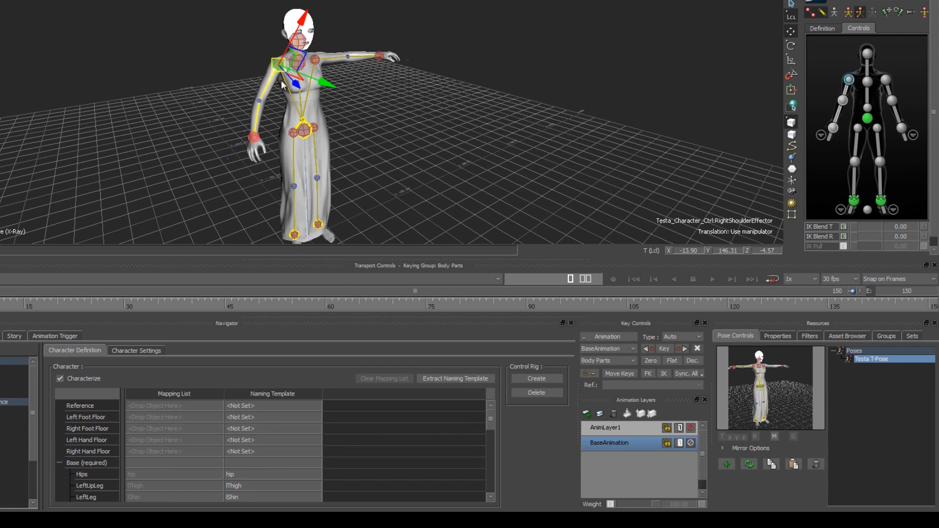
{"action": "left_click", "coordinate": [260, 101]}
{"action": "left_click_drag", "start_coordinate": [231, 84], "coordinate": [222, 113]}
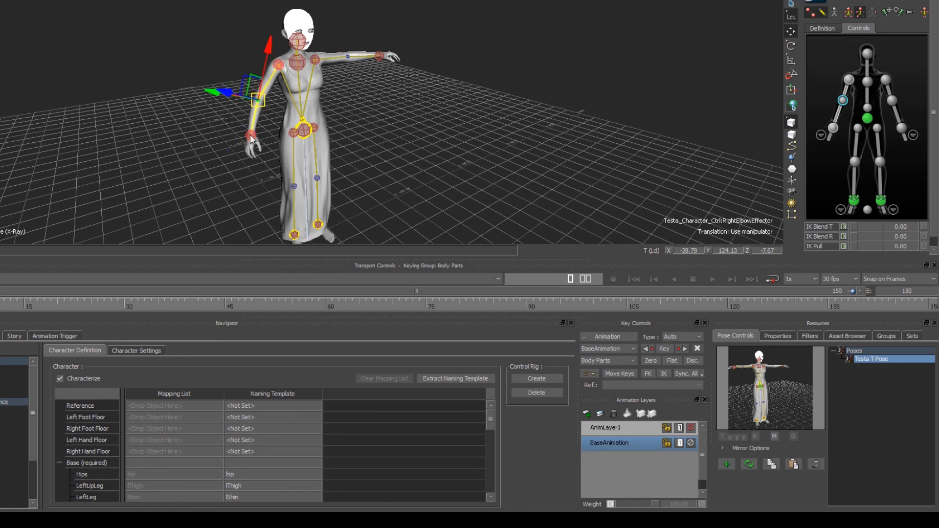
{"action": "left_click", "coordinate": [251, 137]}
{"action": "left_click_drag", "start_coordinate": [222, 177], "coordinate": [243, 164]}
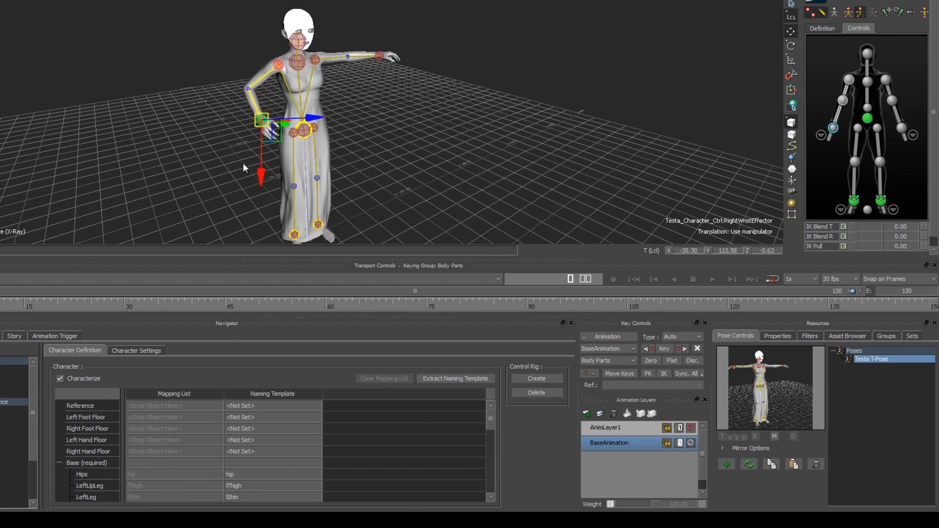
{"action": "left_click", "coordinate": [791, 16]}
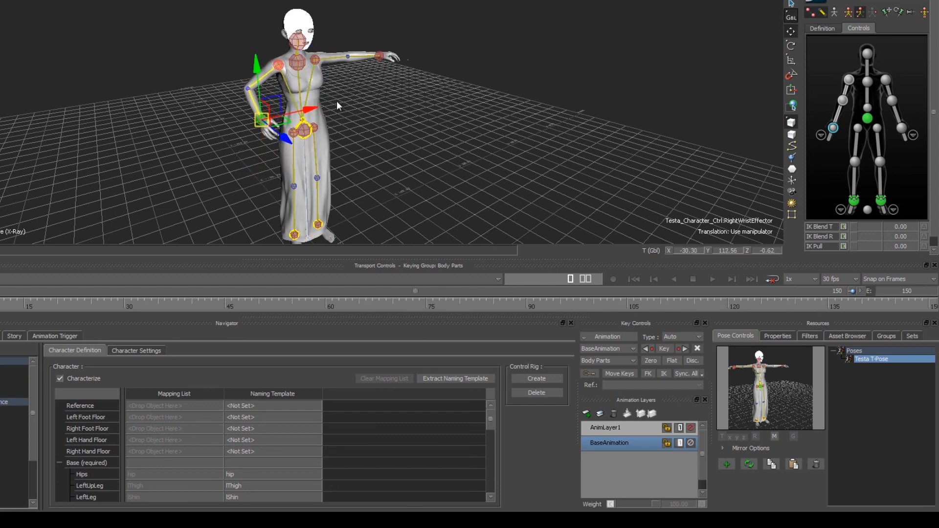
{"action": "left_click_drag", "start_coordinate": [312, 109], "coordinate": [297, 93]}
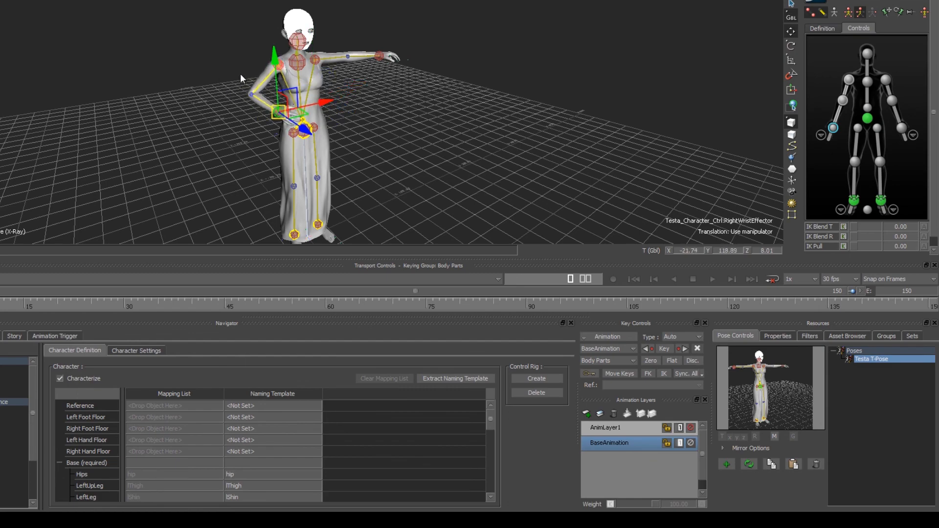
Reposition the right wrist effector in front of the abdomen at about X -15.6, Y 118.4, Z 27.0.
{"action": "left_click_drag", "start_coordinate": [202, 74], "coordinate": [250, 88], "text": "ctrl+shift"}
{"action": "left_click_drag", "start_coordinate": [375, 123], "coordinate": [311, 87]}
{"action": "left_click_drag", "start_coordinate": [184, 119], "coordinate": [318, 92], "text": "ctrl+shift"}
{"action": "left_click", "coordinate": [289, 94]}
{"action": "left_click_drag", "start_coordinate": [235, 150], "coordinate": [189, 147], "text": "ctrl+shift"}
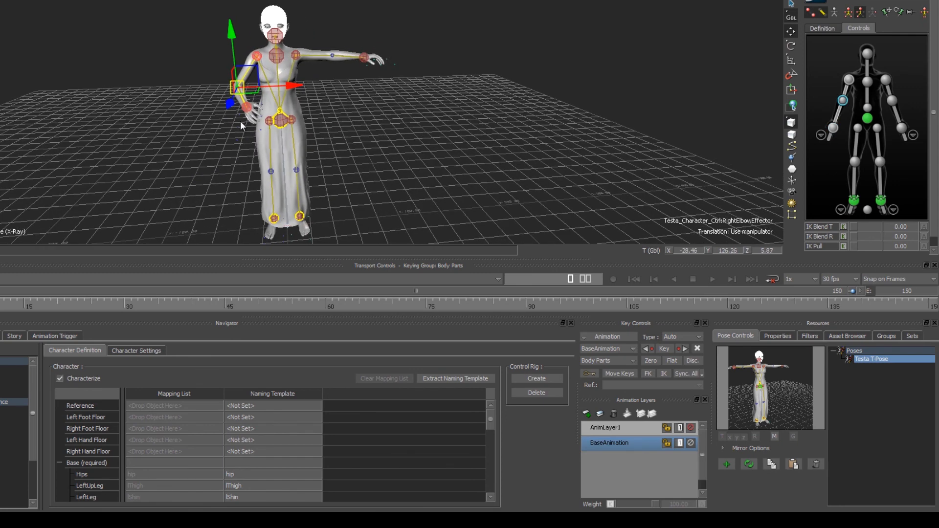
{"action": "left_click", "coordinate": [248, 110]}
{"action": "left_click_drag", "start_coordinate": [296, 105], "coordinate": [302, 98]}
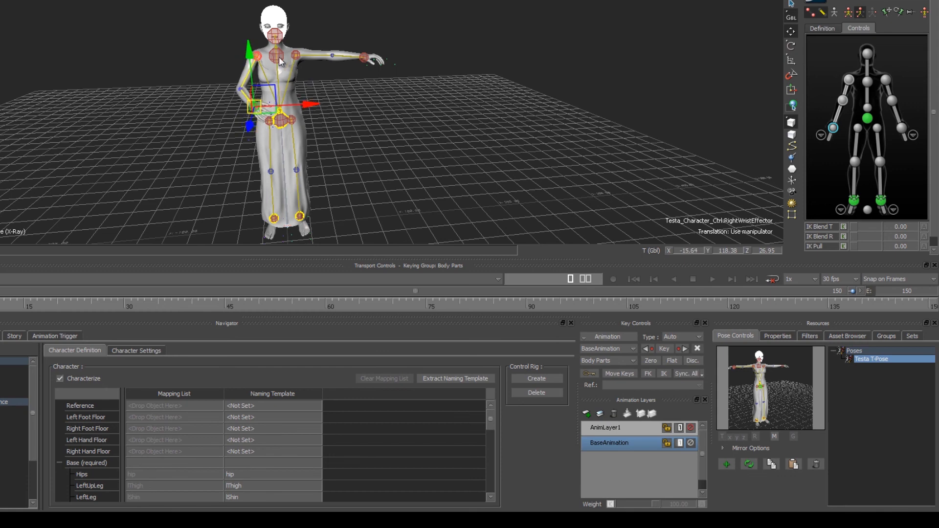
Move the chest end effector to about X 4.7, Y 146.1, Z -3.5 to tilt the upper body.
{"action": "left_click", "coordinate": [277, 56]}
{"action": "left_click_drag", "start_coordinate": [324, 54], "coordinate": [322, 74]}
{"action": "left_click_drag", "start_coordinate": [264, 3], "coordinate": [274, 74]}
{"action": "left_click_drag", "start_coordinate": [198, 69], "coordinate": [167, 74], "text": "ctrl+shift"}
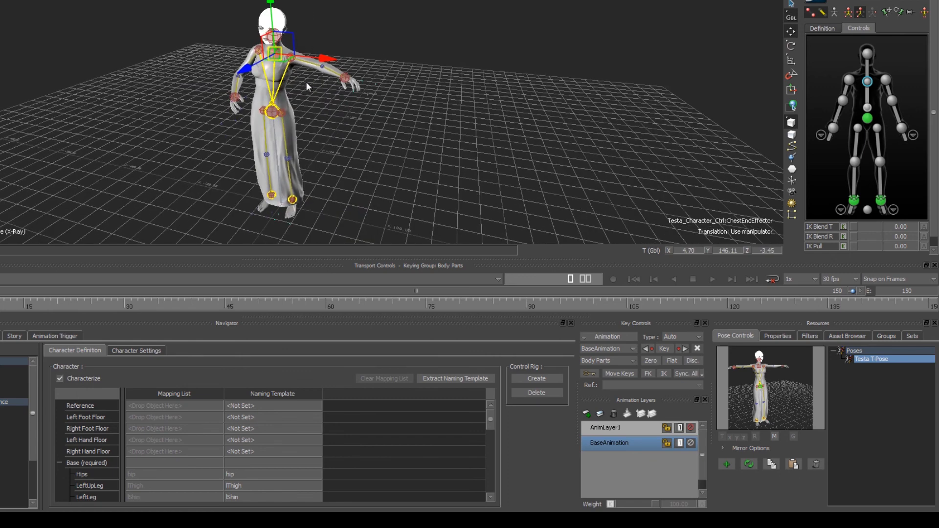
Move the left wrist effector down and inward to bring the left hand in front of the waist.
{"action": "left_click", "coordinate": [345, 81]}
{"action": "left_click_drag", "start_coordinate": [362, 69], "coordinate": [318, 111]}
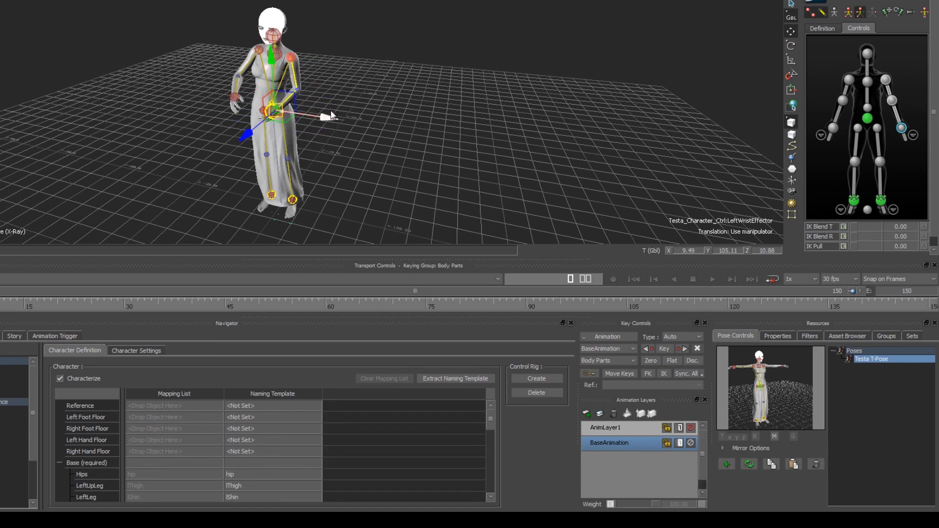
{"action": "left_click_drag", "start_coordinate": [331, 147], "coordinate": [370, 125], "text": "ctrl+shift"}
Shift the chest end effector back to about X -1.1 to straighten the torso.
{"action": "left_click", "coordinate": [293, 46]}
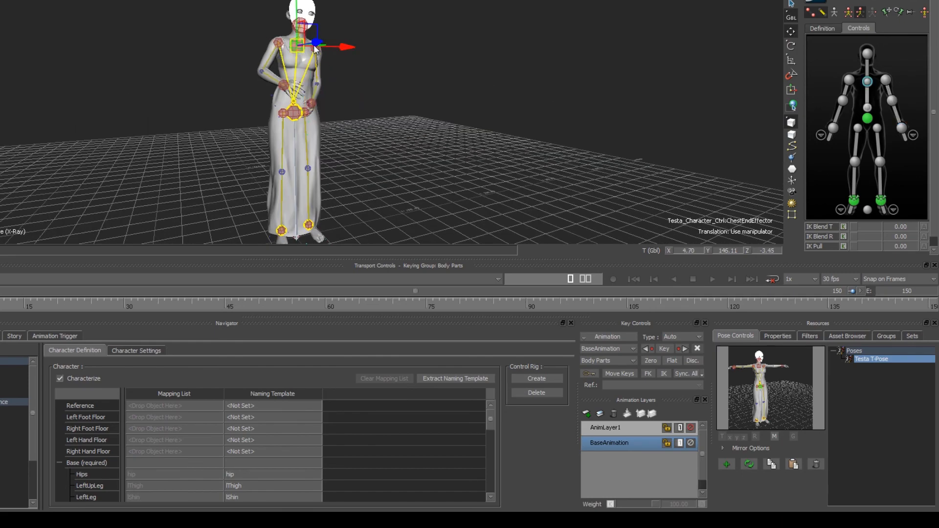
{"action": "left_click_drag", "start_coordinate": [345, 46], "coordinate": [338, 46]}
{"action": "left_click_drag", "start_coordinate": [300, 70], "coordinate": [259, 129], "text": "ctrl+shift"}
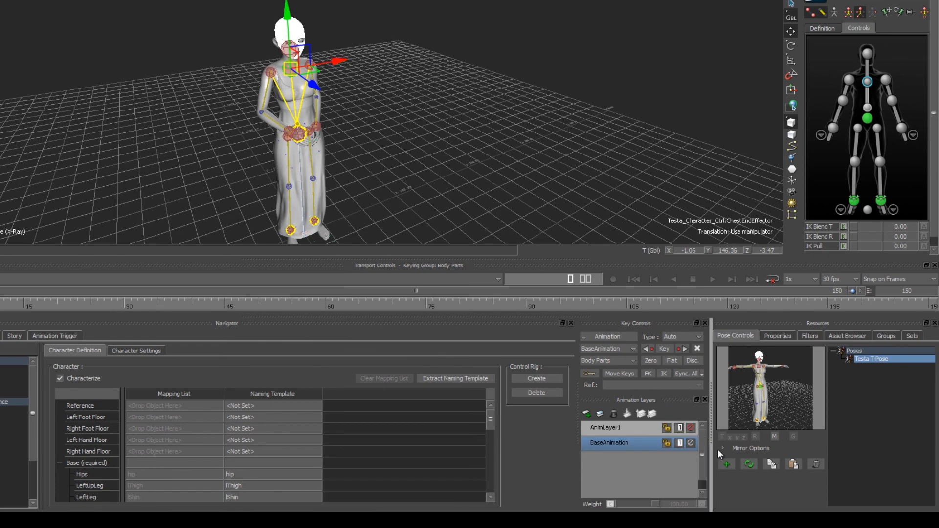
{"action": "left_click_drag", "start_coordinate": [466, 222], "coordinate": [381, 162], "text": "ctrl+shift"}
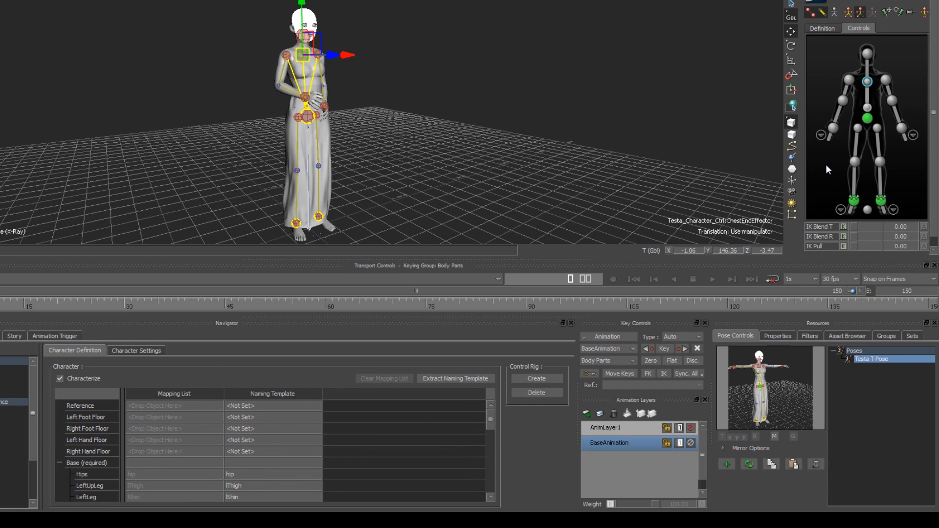
Apply the stored Testa T-Pose to the right arm only, using the right shoulder effector as the selected body part.
{"action": "left_click", "coordinate": [826, 169]}
{"action": "double_click", "coordinate": [829, 173]}
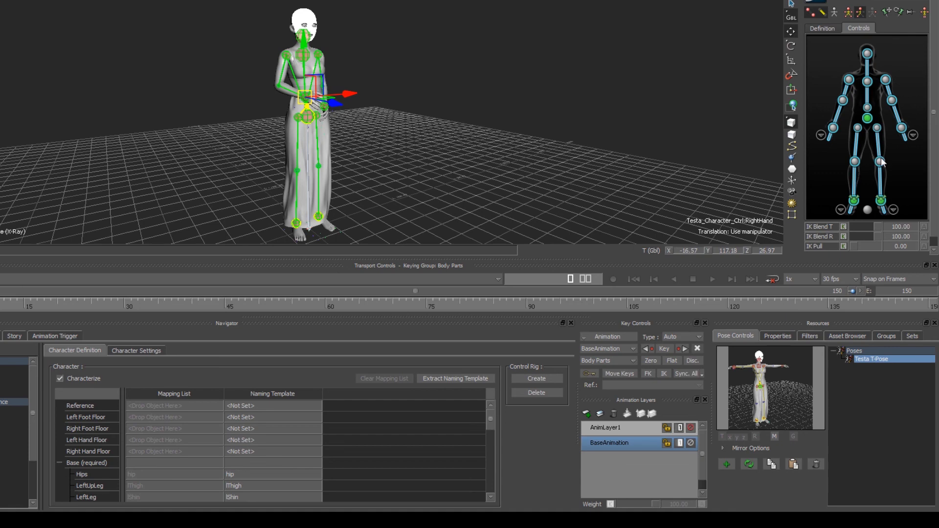
{"action": "left_click", "coordinate": [856, 164]}
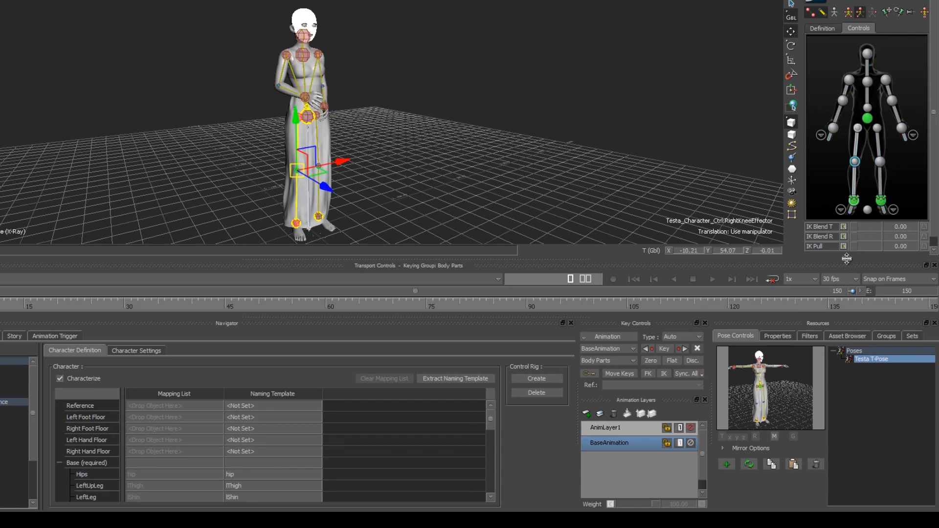
{"action": "left_click", "coordinate": [849, 79]}
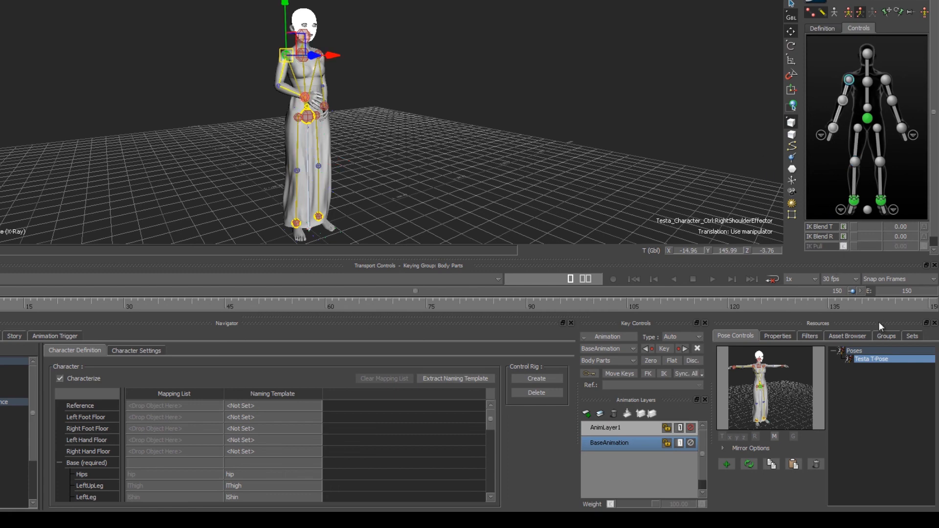
{"action": "double_click", "coordinate": [856, 359]}
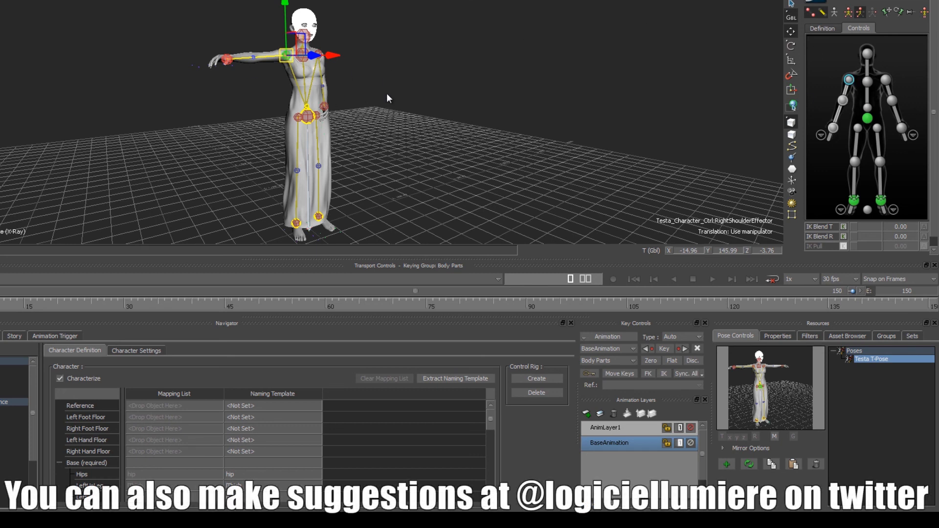
Select all of the rig's body parts, apply the stored Testa T-Pose to the whole character, and clear the selection.
{"action": "double_click", "coordinate": [812, 169]}
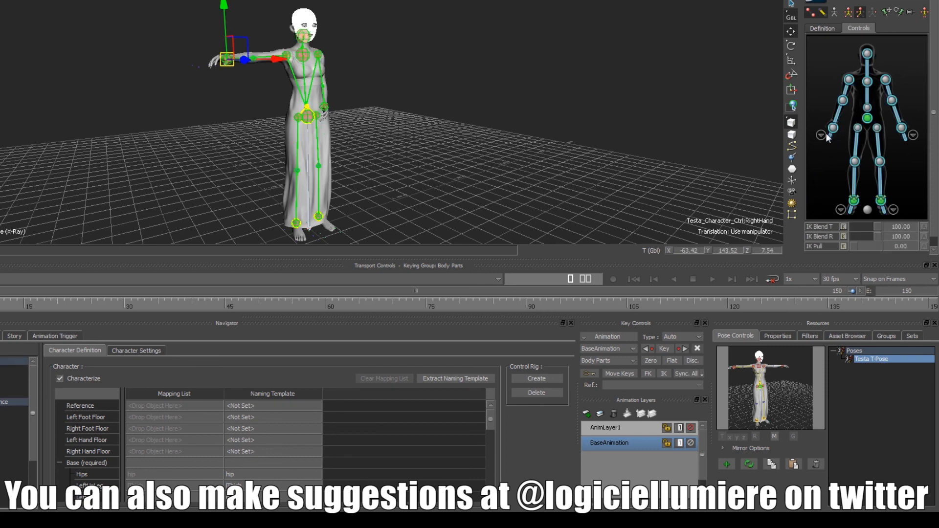
{"action": "double_click", "coordinate": [862, 360]}
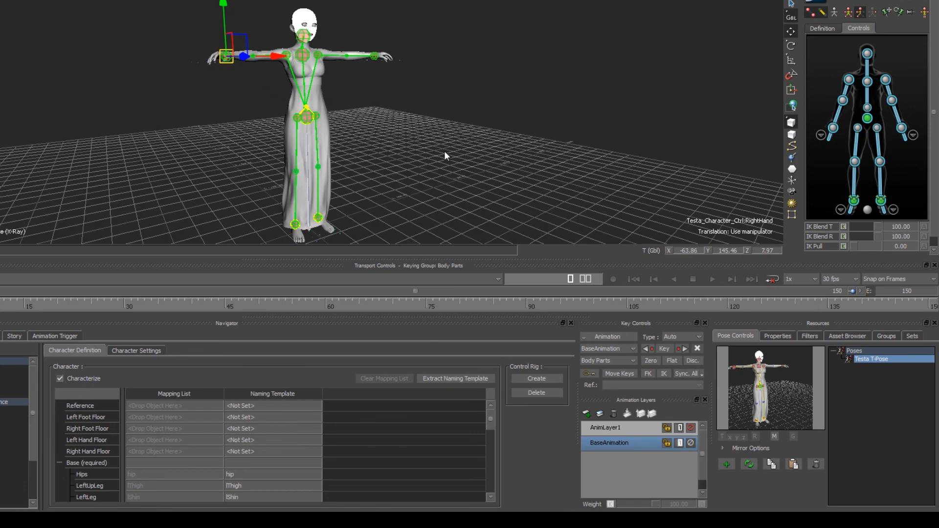
{"action": "left_click", "coordinate": [808, 175]}
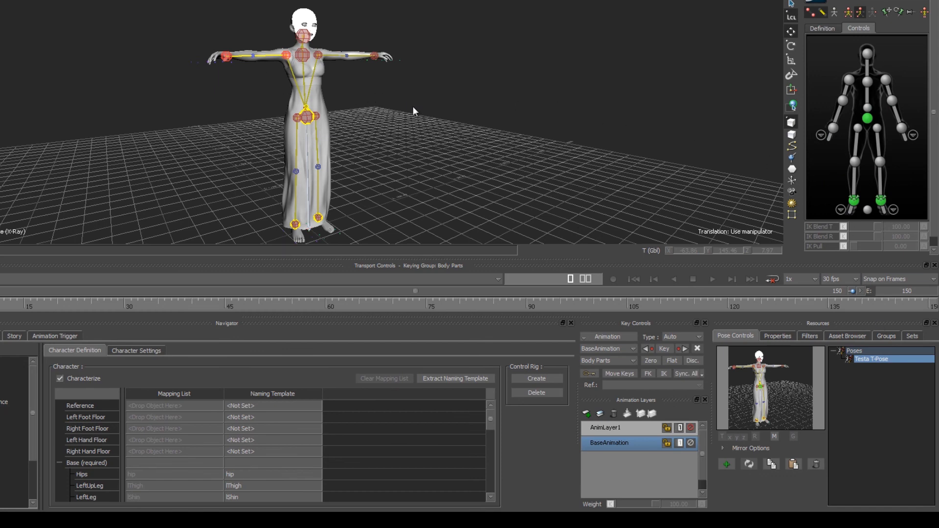
Lower the hips effector to a height of about 49.4 so the character kneels, and shift the hips around.
{"action": "mouse_move", "coordinate": [400, 118]}
{"action": "left_mouse_down", "text": "ctrl+shift"}
{"action": "mouse_move", "coordinate": [419, 136]}
{"action": "mouse_move", "coordinate": [393, 144]}
{"action": "mouse_move", "coordinate": [395, 119]}
{"action": "mouse_move", "coordinate": [409, 139]}
{"action": "mouse_move", "coordinate": [426, 115]}
{"action": "mouse_move", "coordinate": [412, 128]}
{"action": "mouse_move", "coordinate": [394, 108]}
{"action": "mouse_move", "coordinate": [382, 112]}
{"action": "left_mouse_up", "text": "ctrl+shift"}
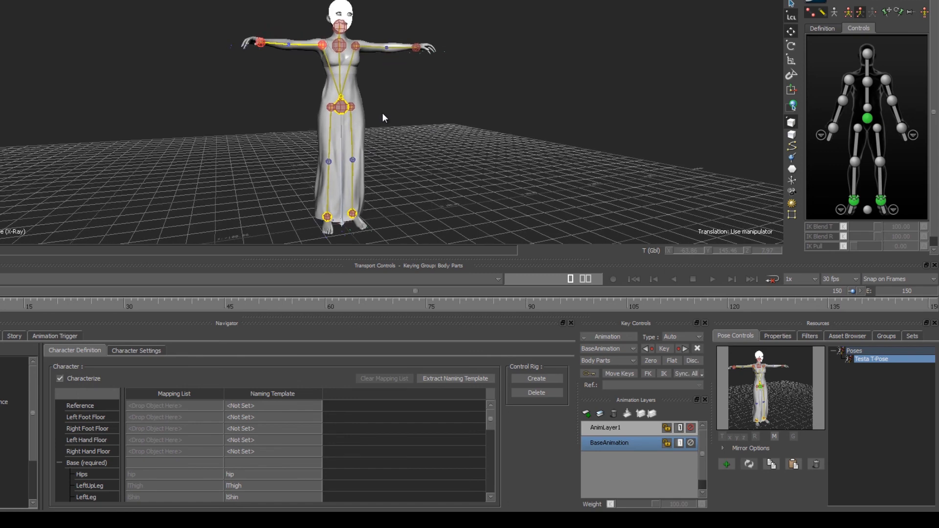
{"action": "left_click", "coordinate": [340, 107]}
{"action": "left_click_drag", "start_coordinate": [342, 53], "coordinate": [336, 112]}
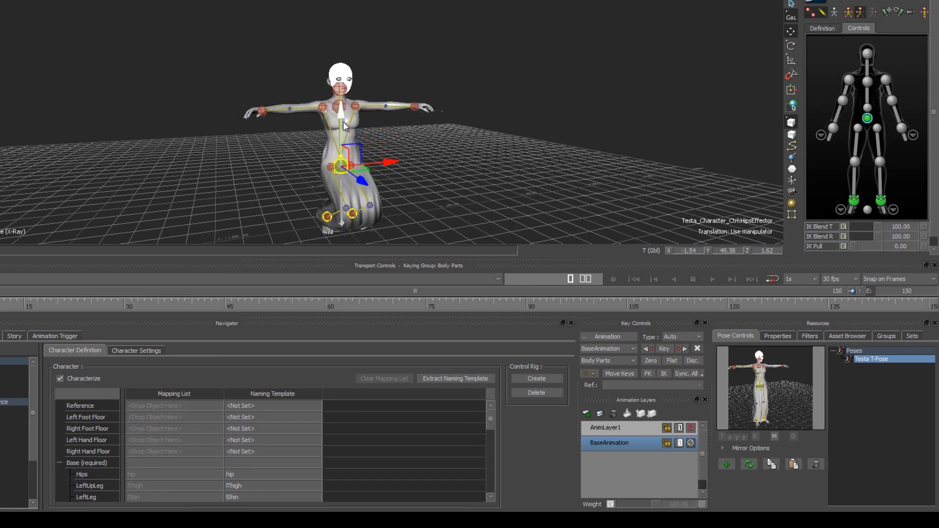
{"action": "left_click_drag", "start_coordinate": [390, 161], "coordinate": [336, 78]}
{"action": "left_click_drag", "start_coordinate": [385, 136], "coordinate": [377, 155]}
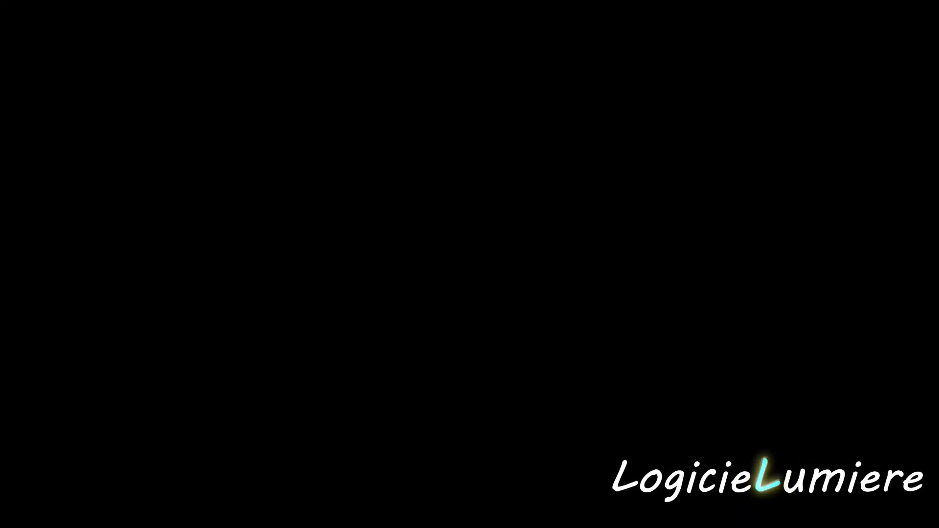